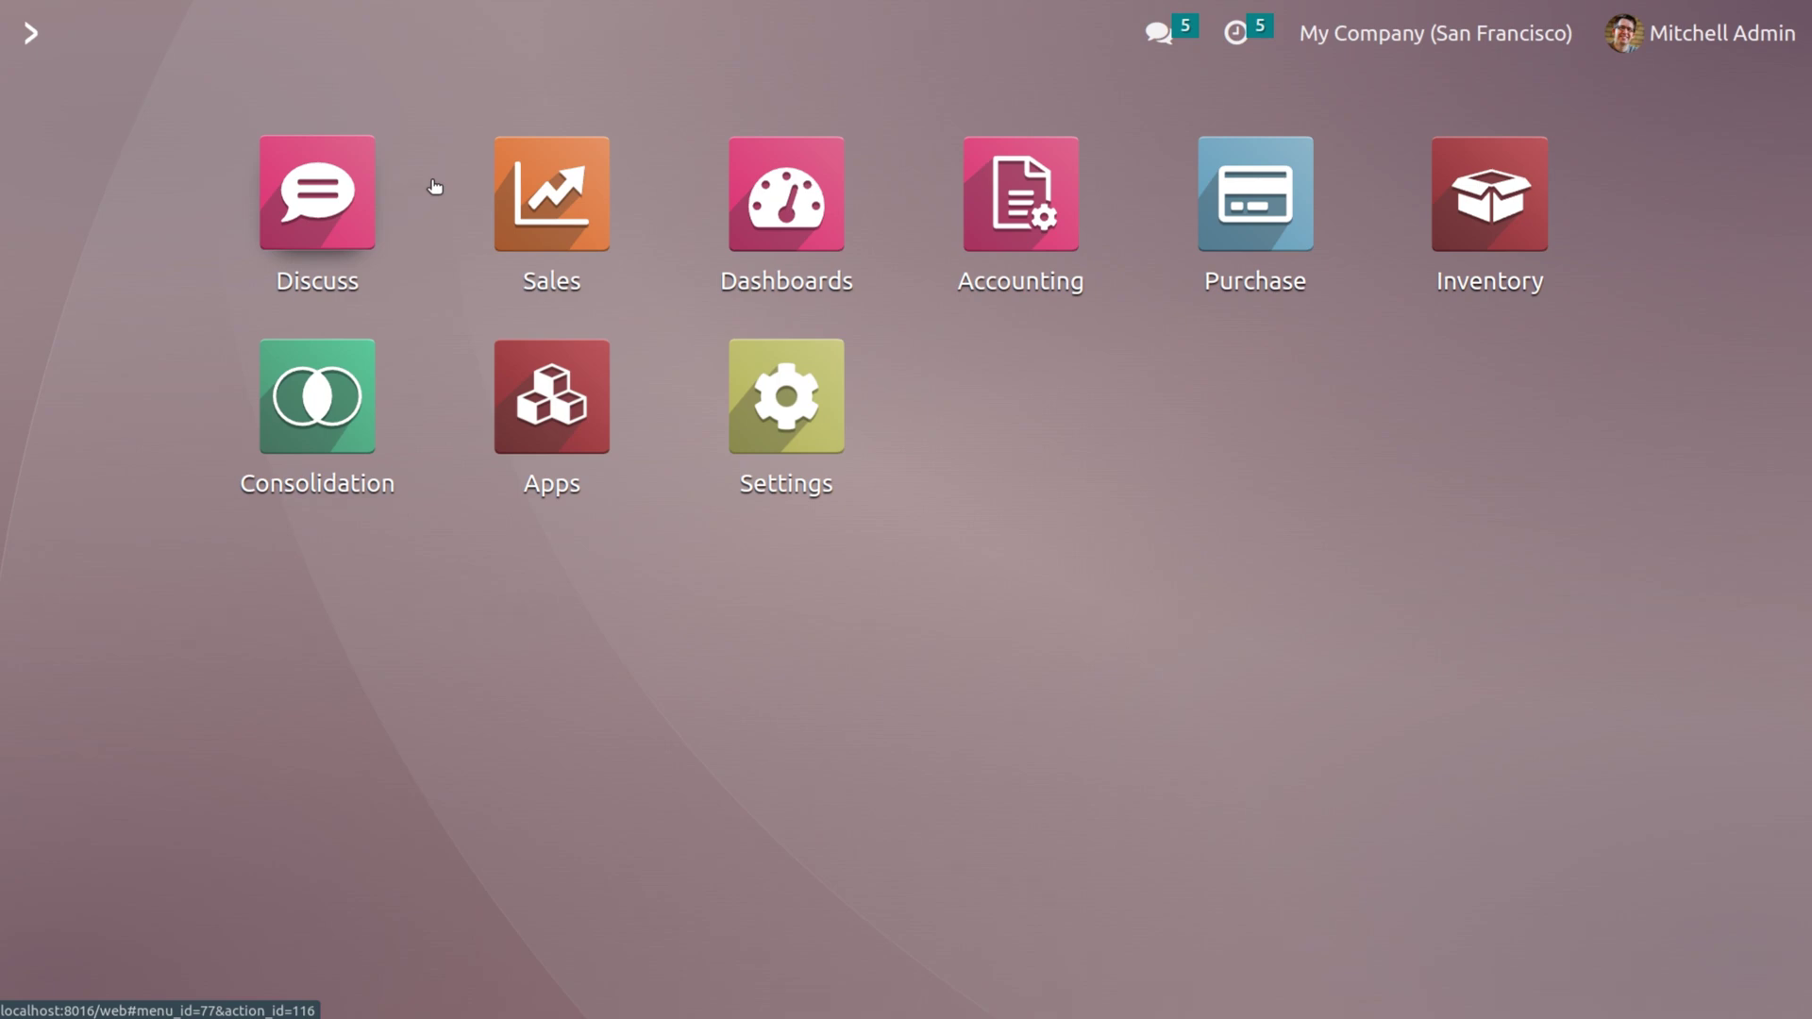
Step: Launch the Accounting app from the Odoo home screen
left_click(1069, 198)
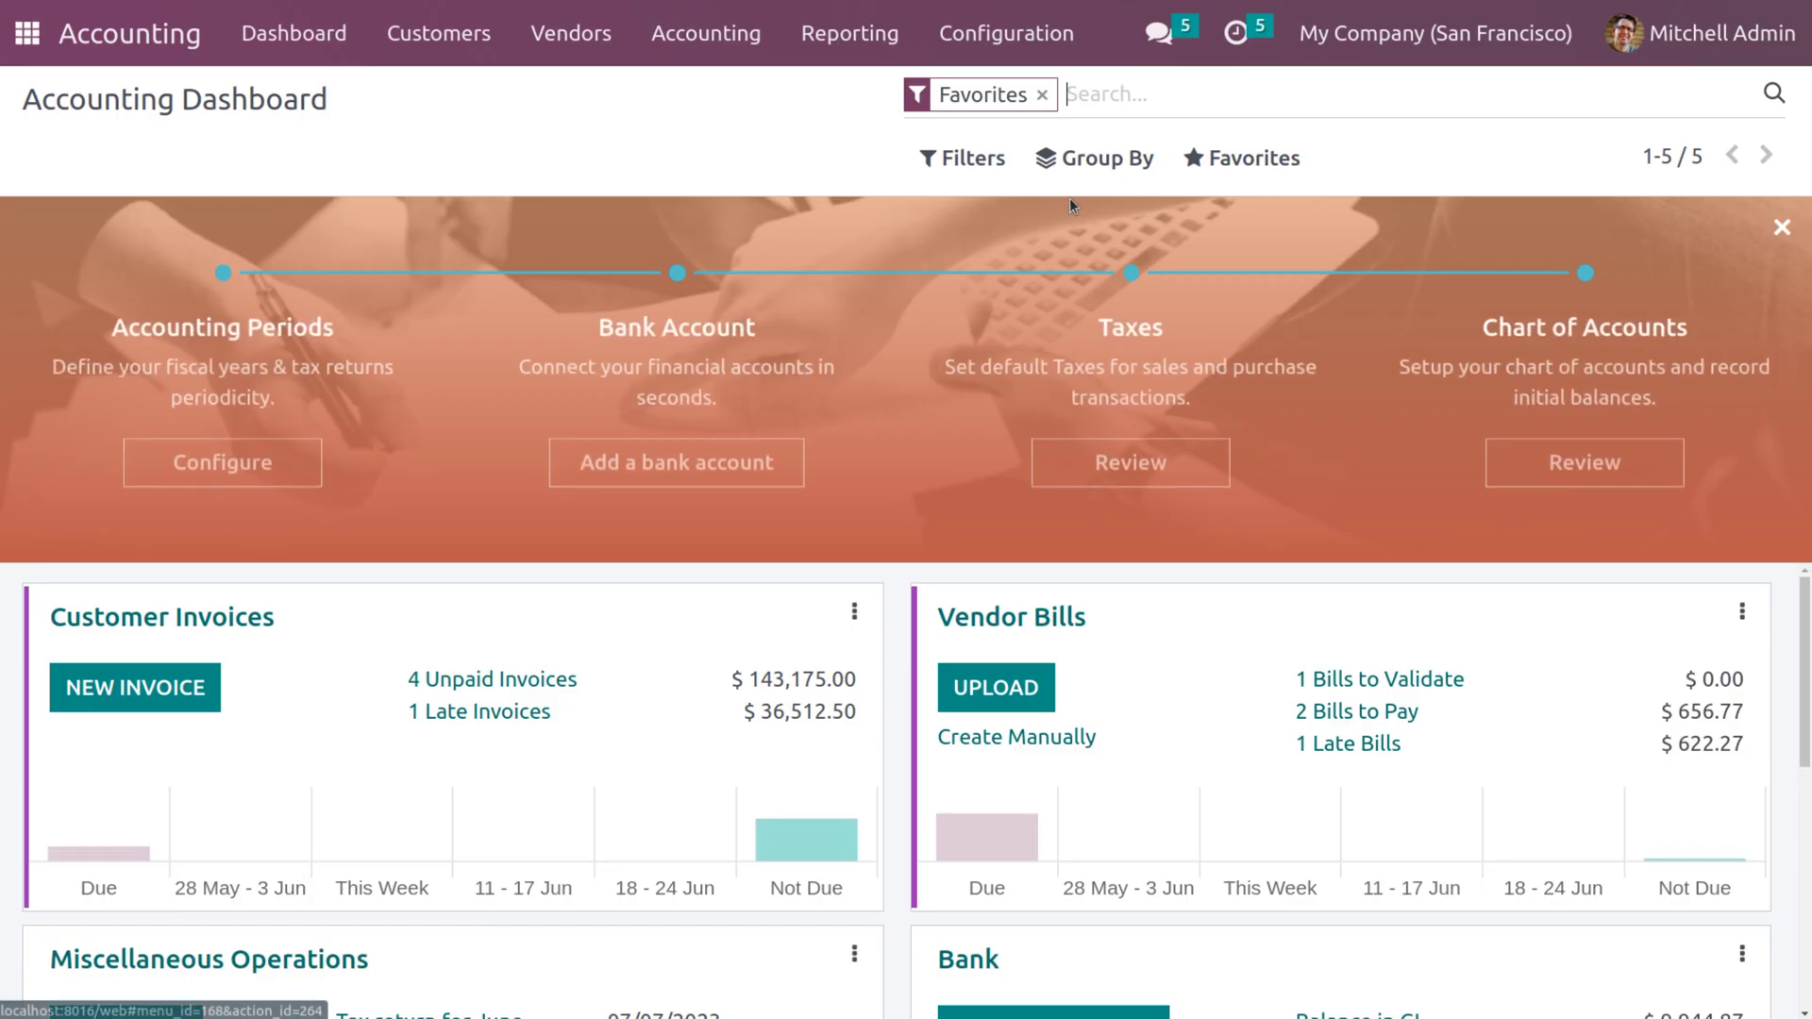
Step: Go to Configuration > Currencies to list all 167 currencies
left_click(1000, 36)
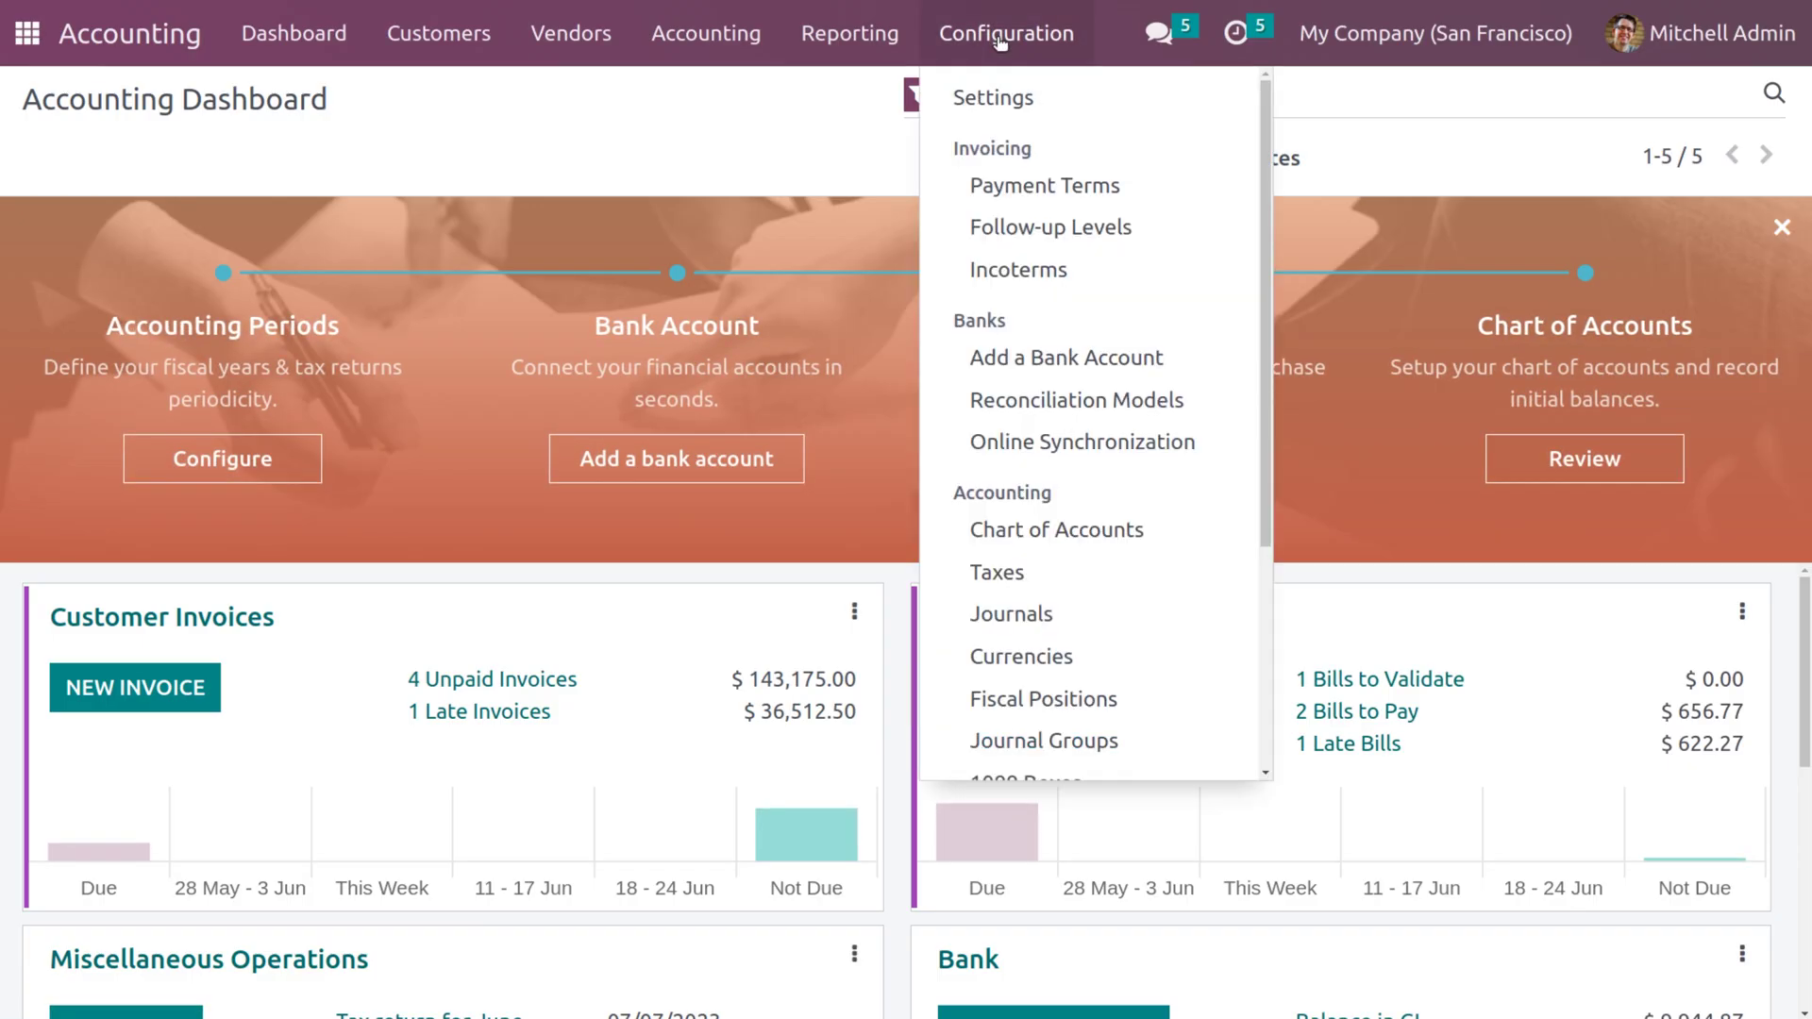
left_click(1091, 653)
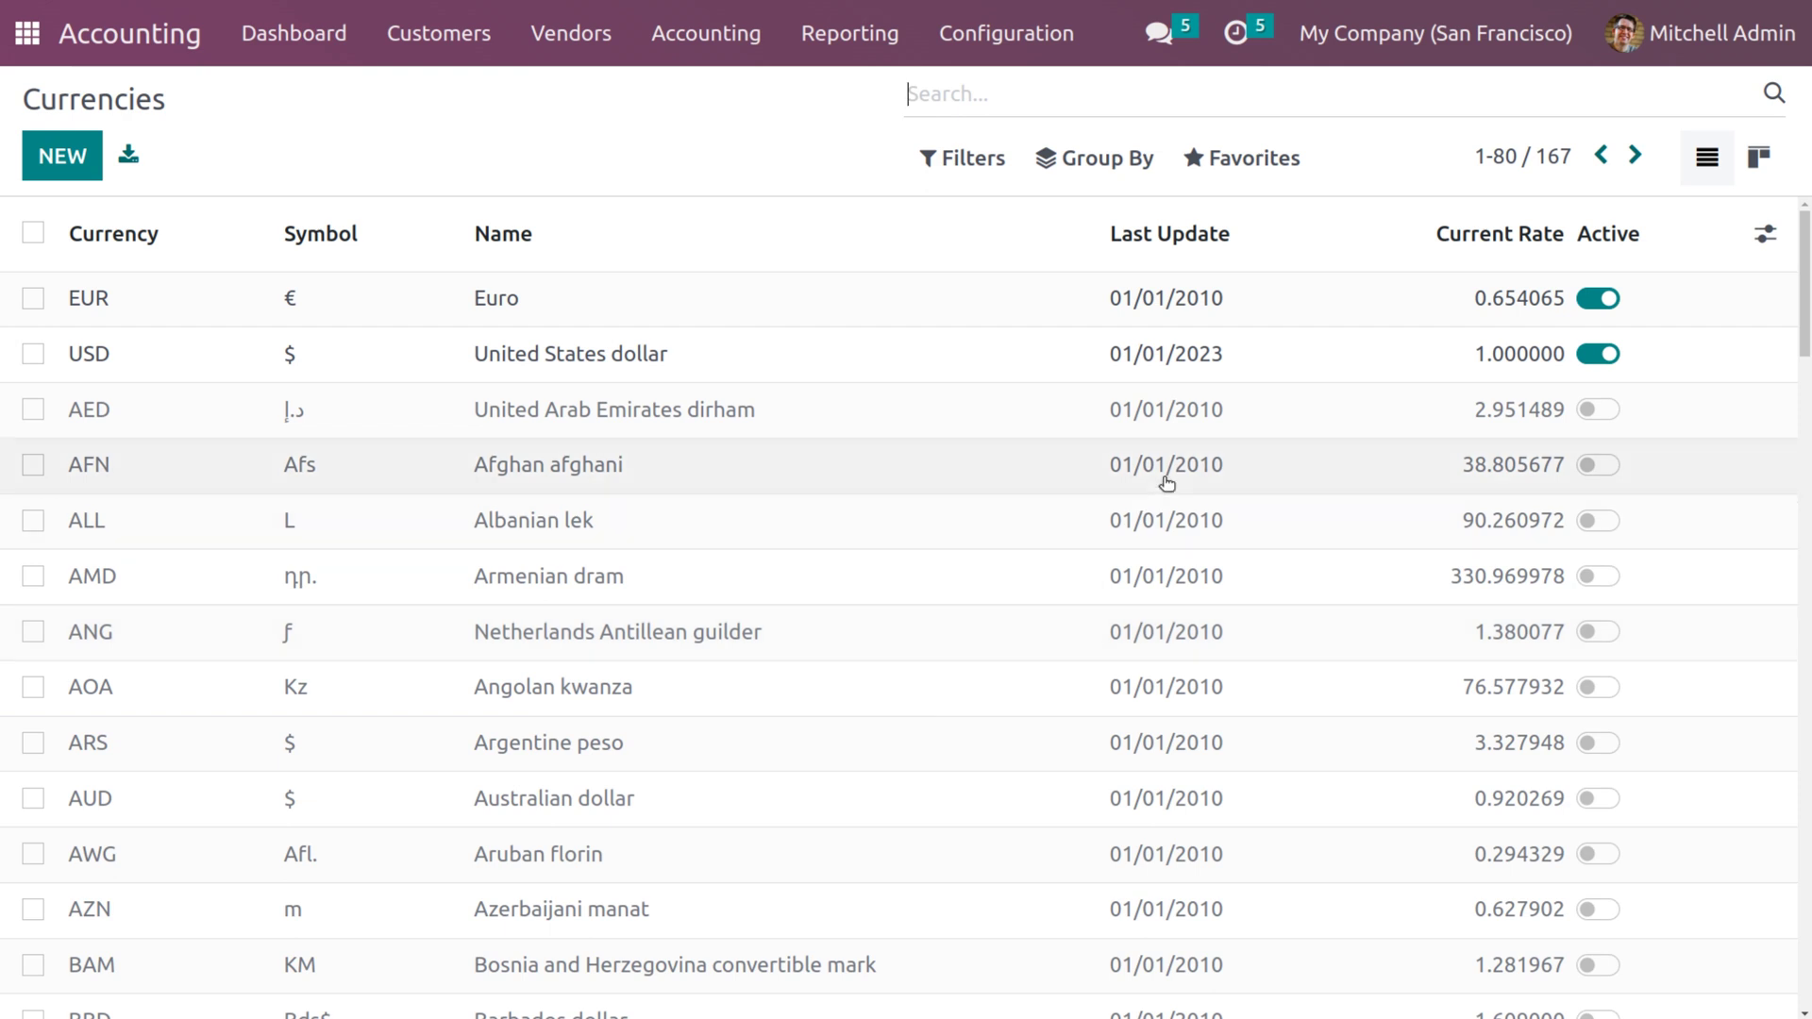
Step: Confirm the active company, then switch on the AED, AFN, ALL and AMD currencies
left_click(1341, 55)
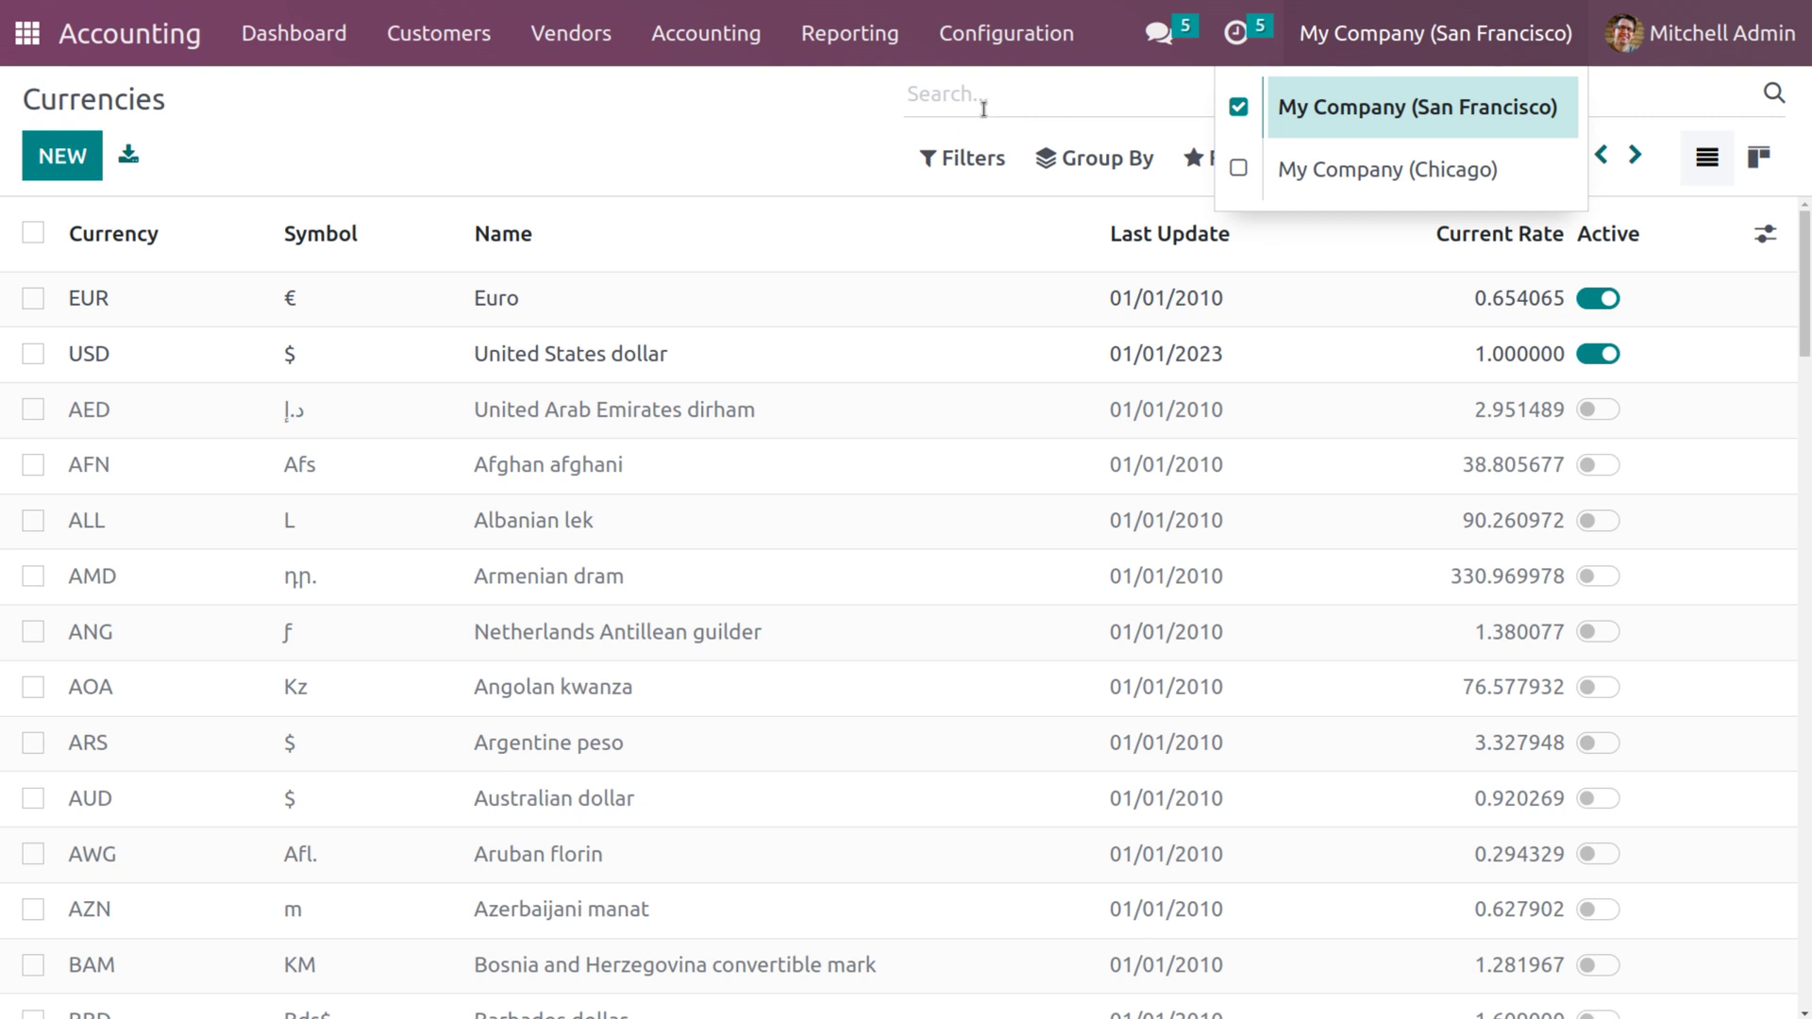
left_click(830, 129)
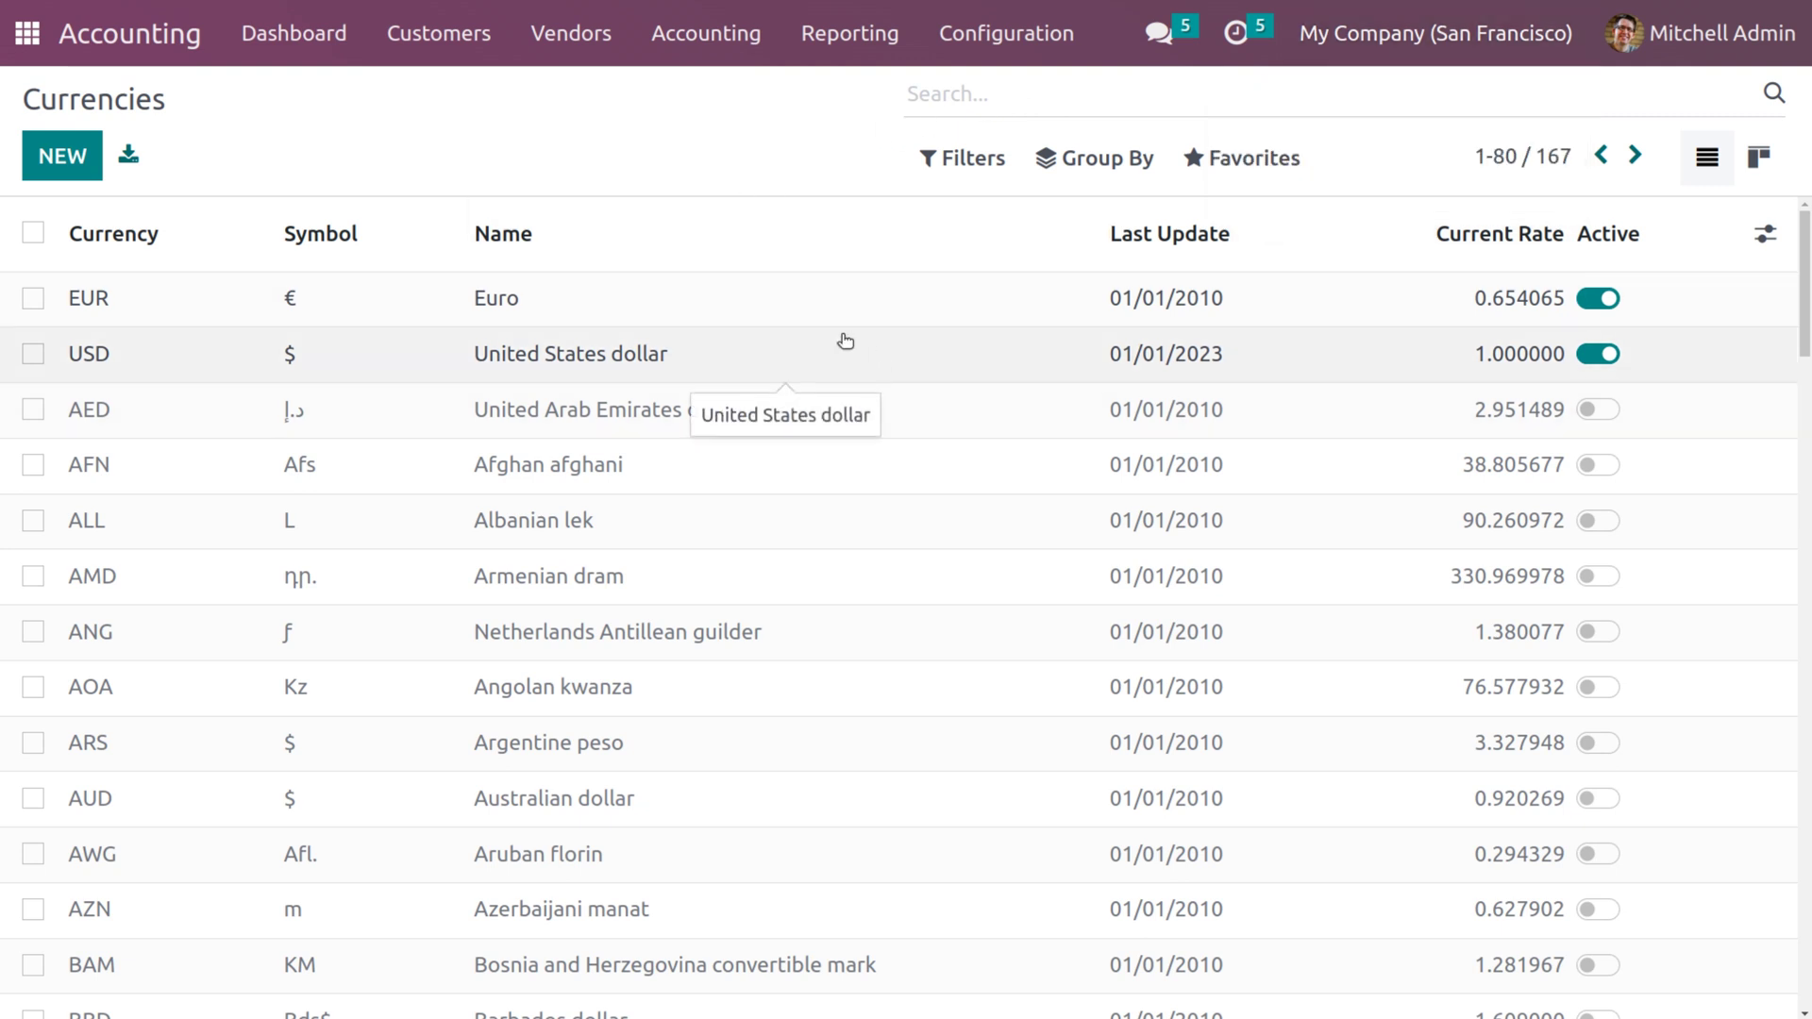
left_click(1608, 412)
left_click(1606, 476)
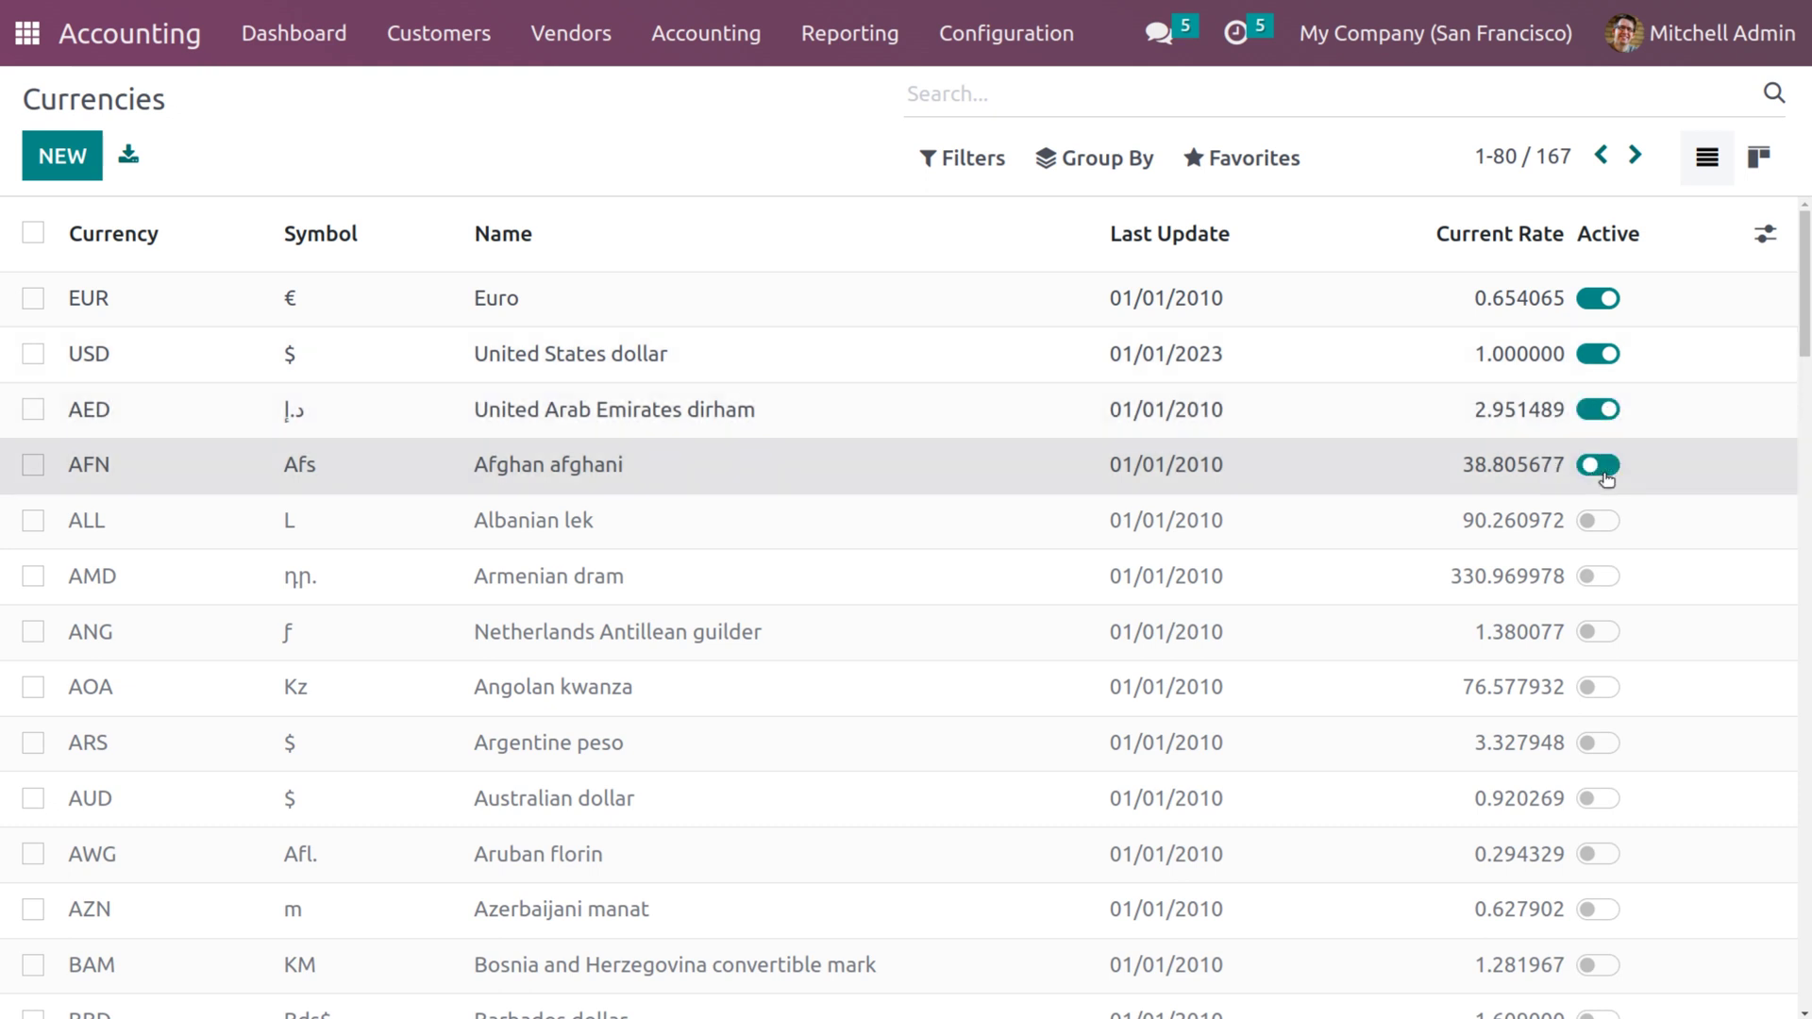
left_click(1607, 527)
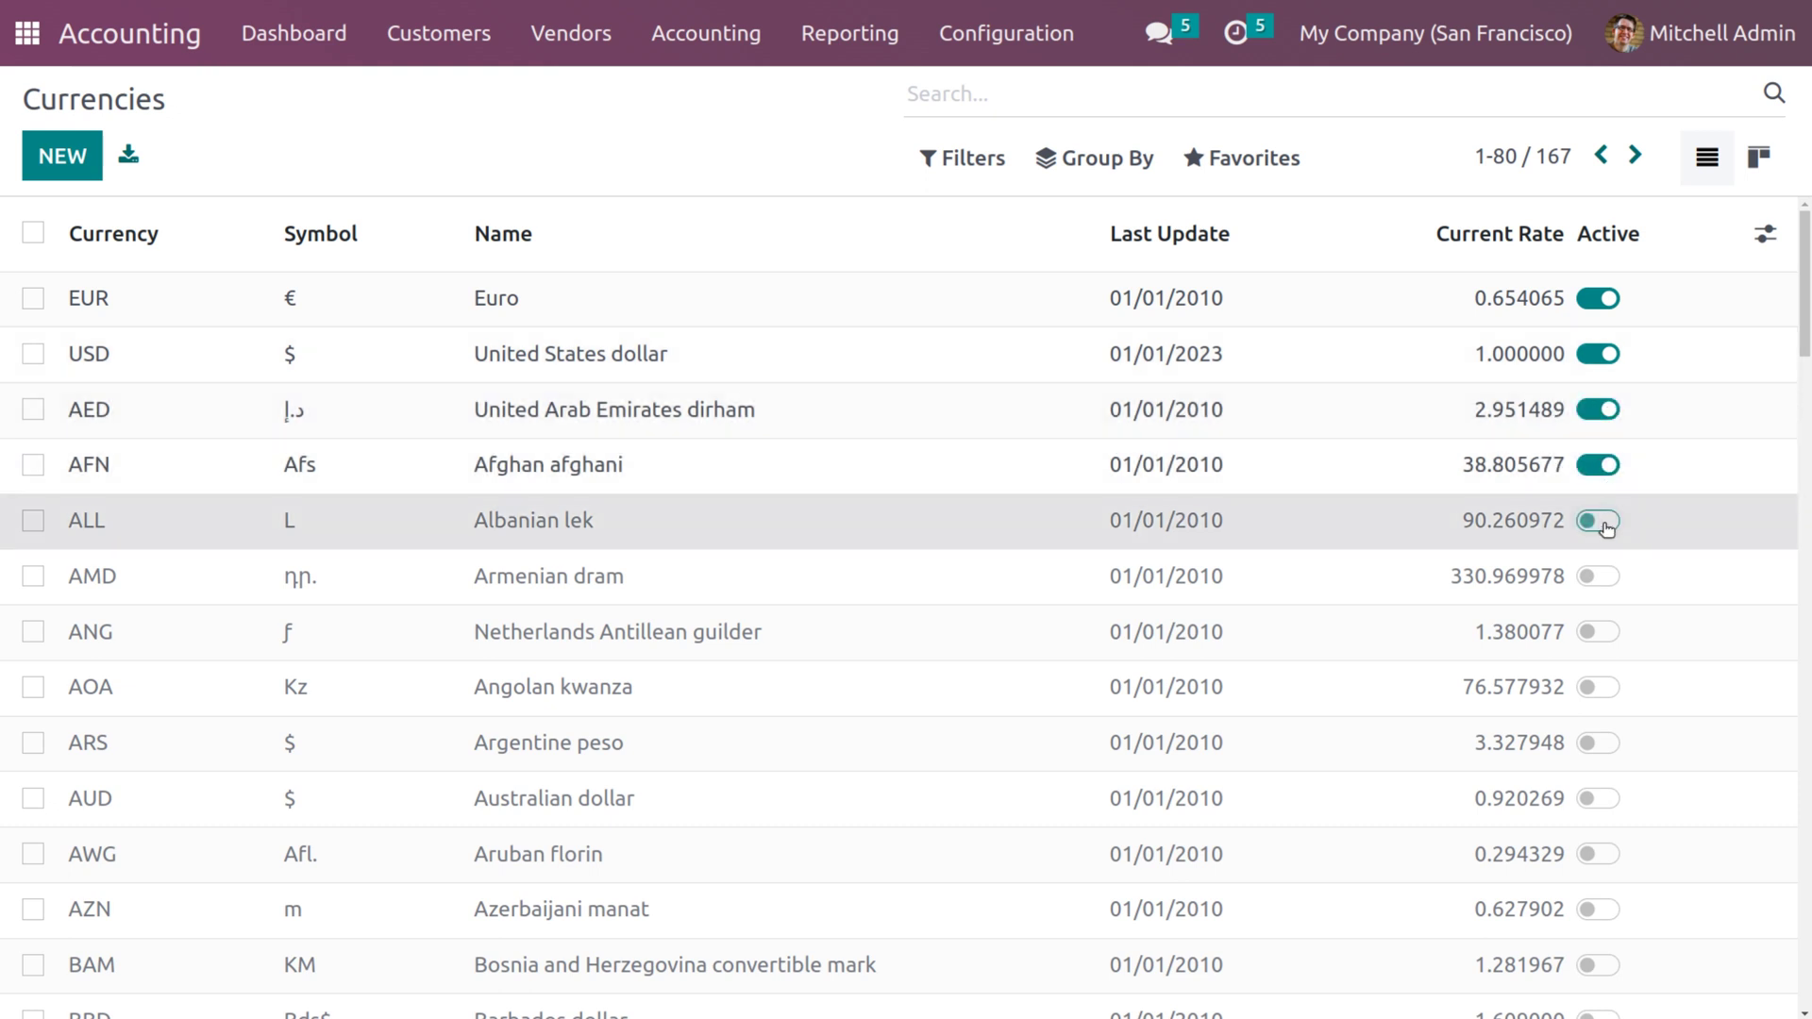
left_click(1597, 577)
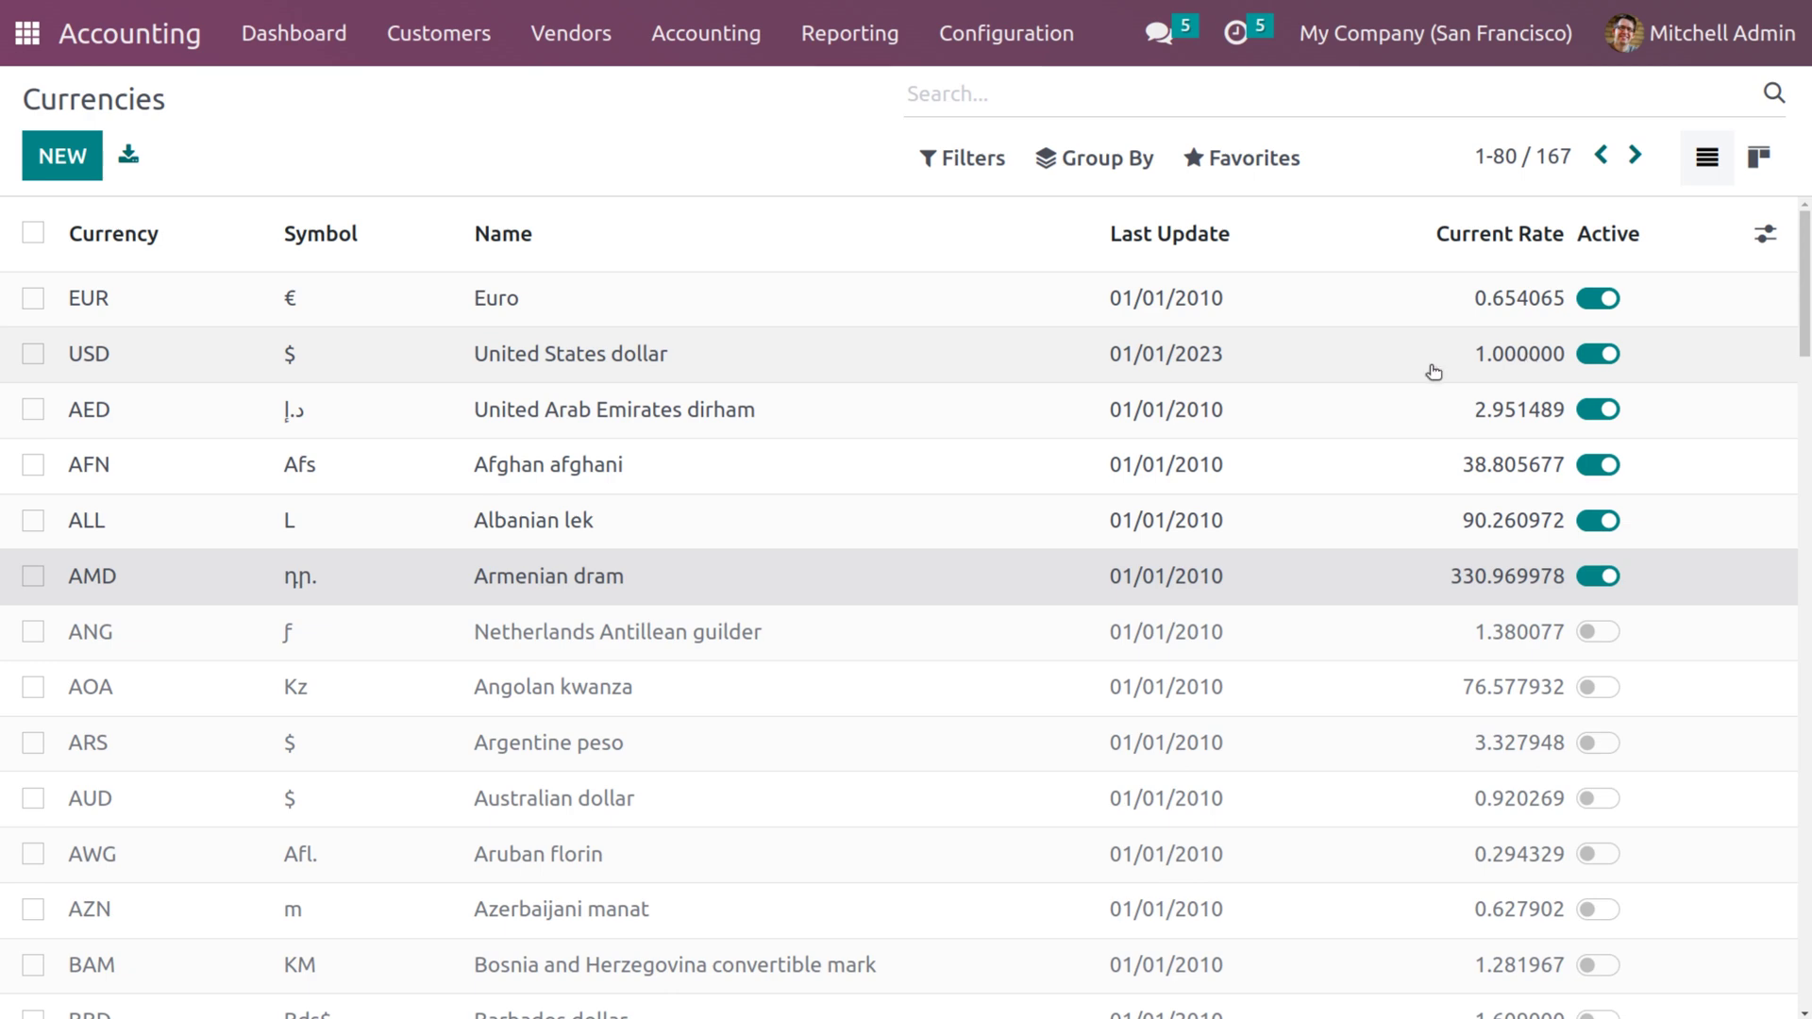
Step: In Accounting Settings, keep the currency rate interval on Manually and save the settings
left_click(1016, 45)
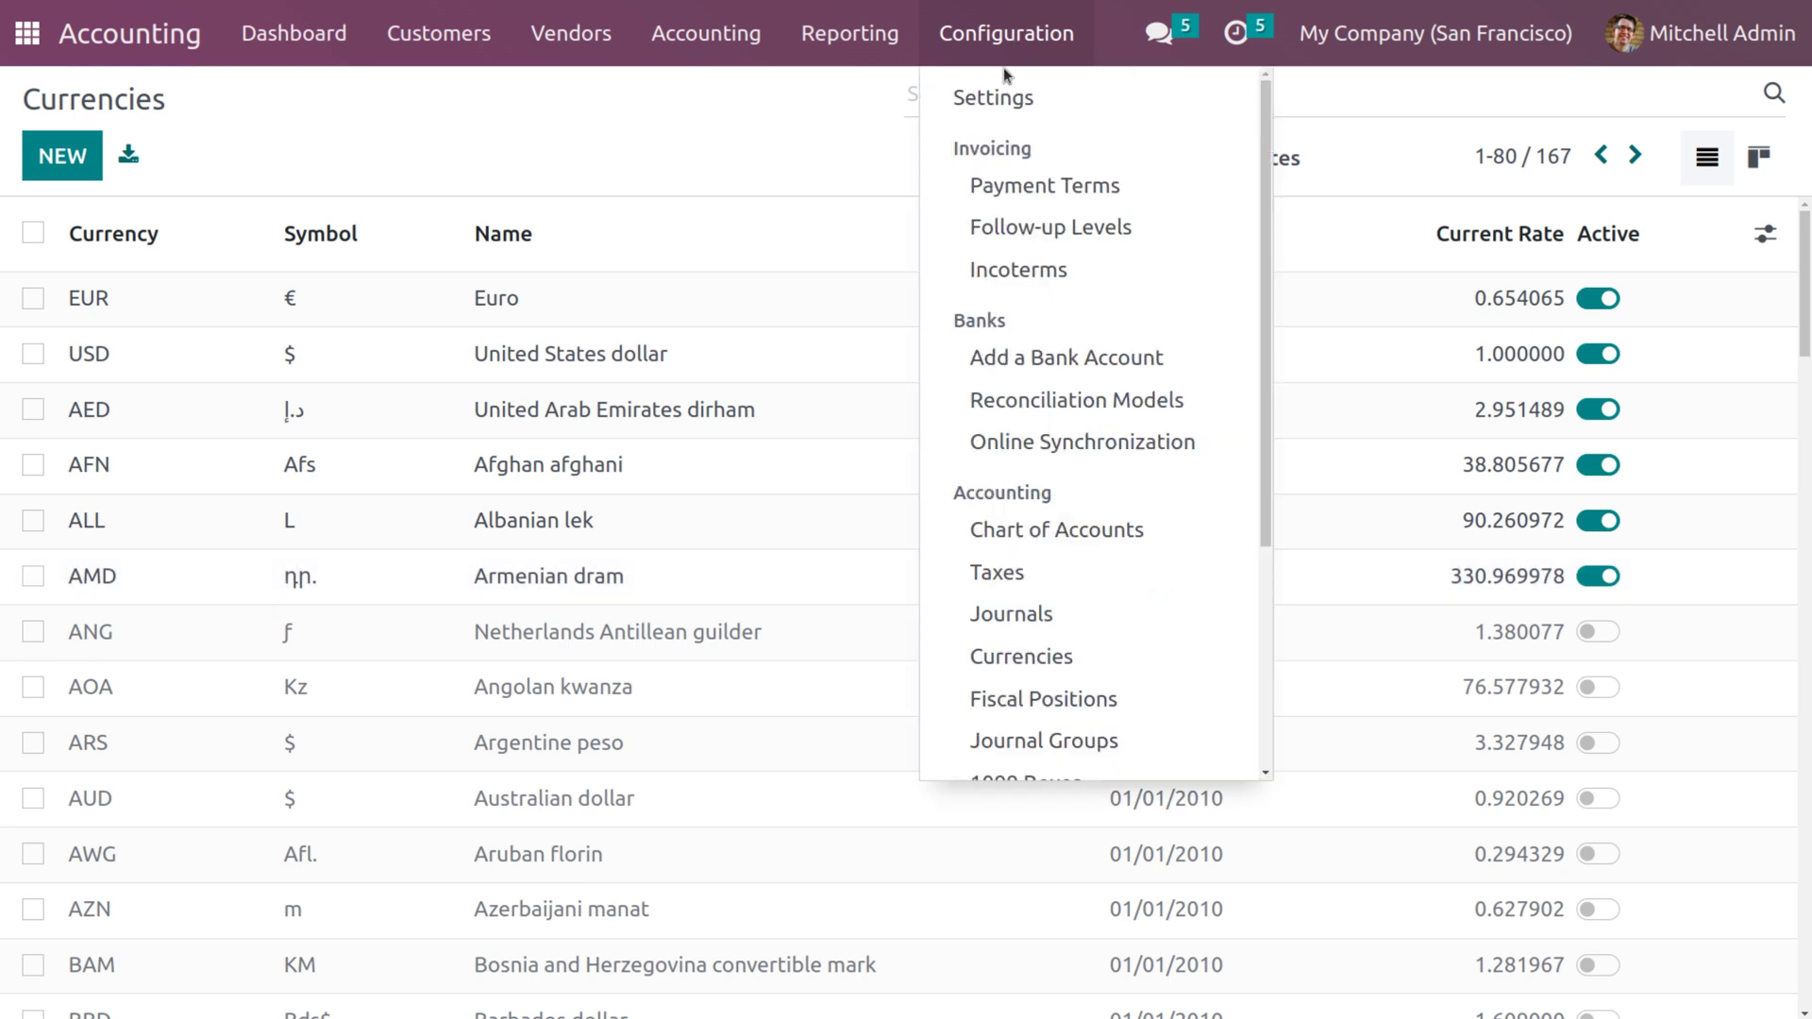
left_click(1002, 96)
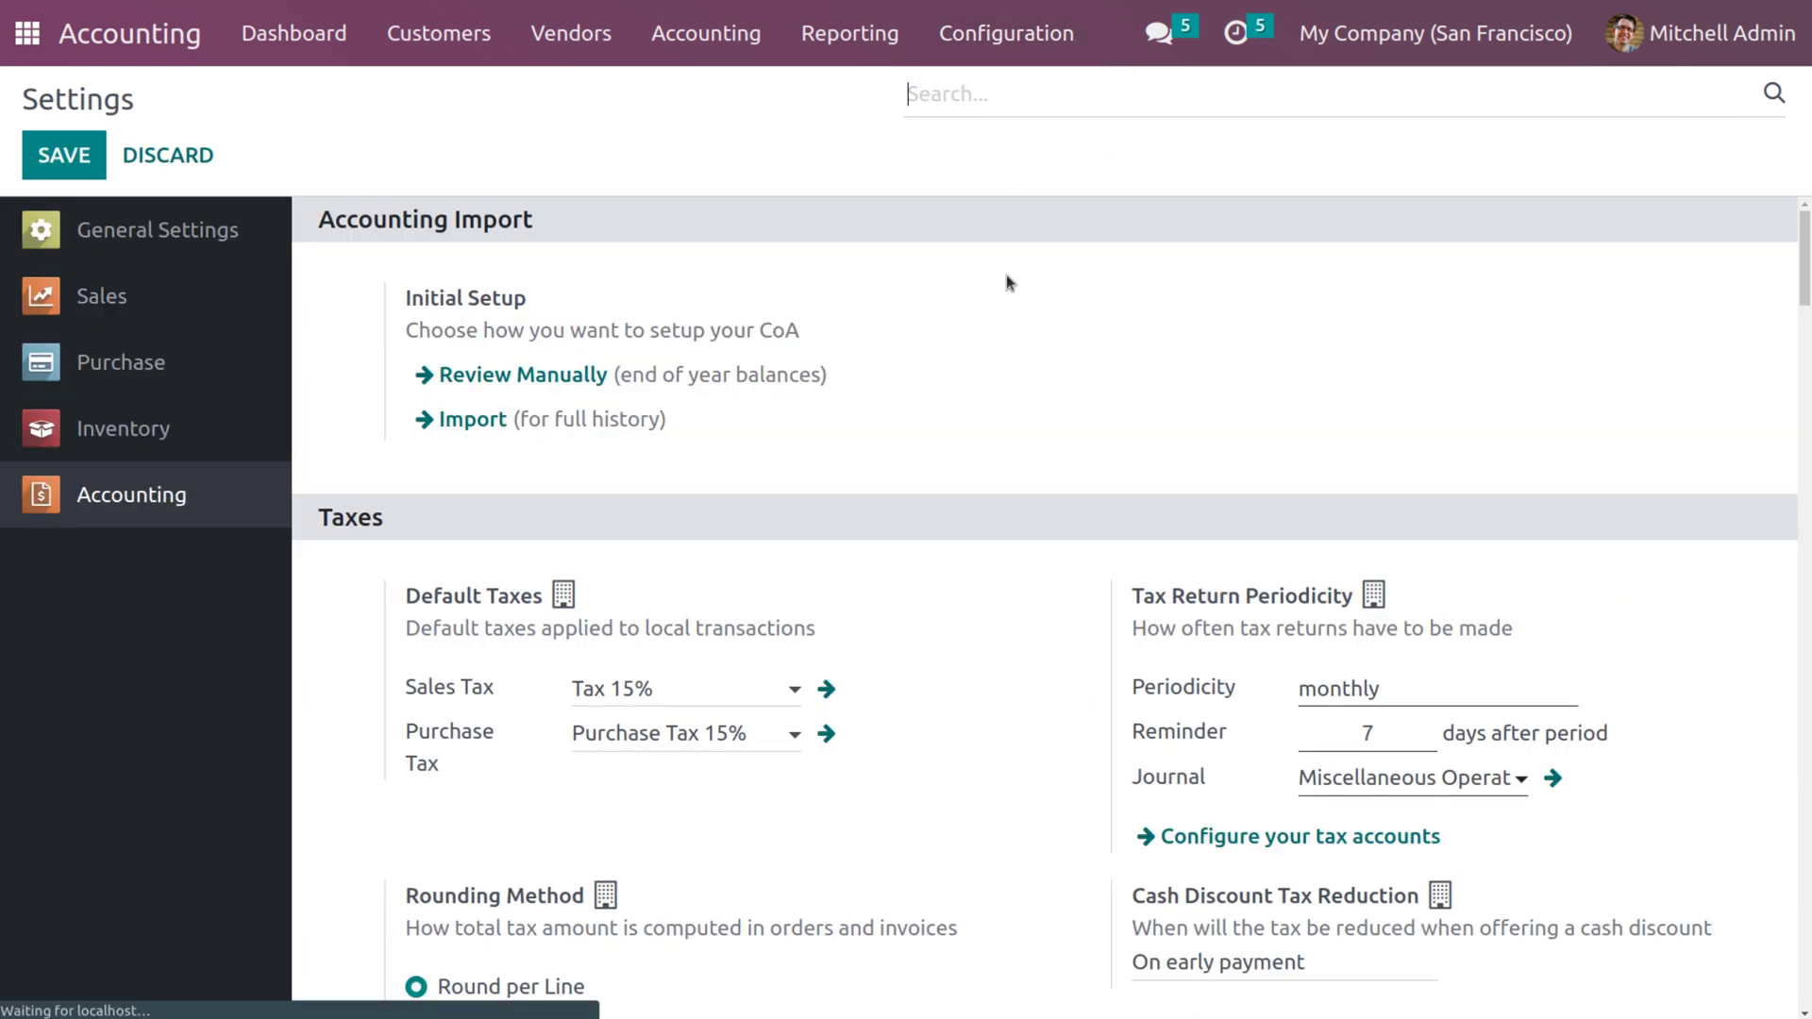
scroll(1152, 382, "down", 4)
scroll(1152, 381, "down", 8)
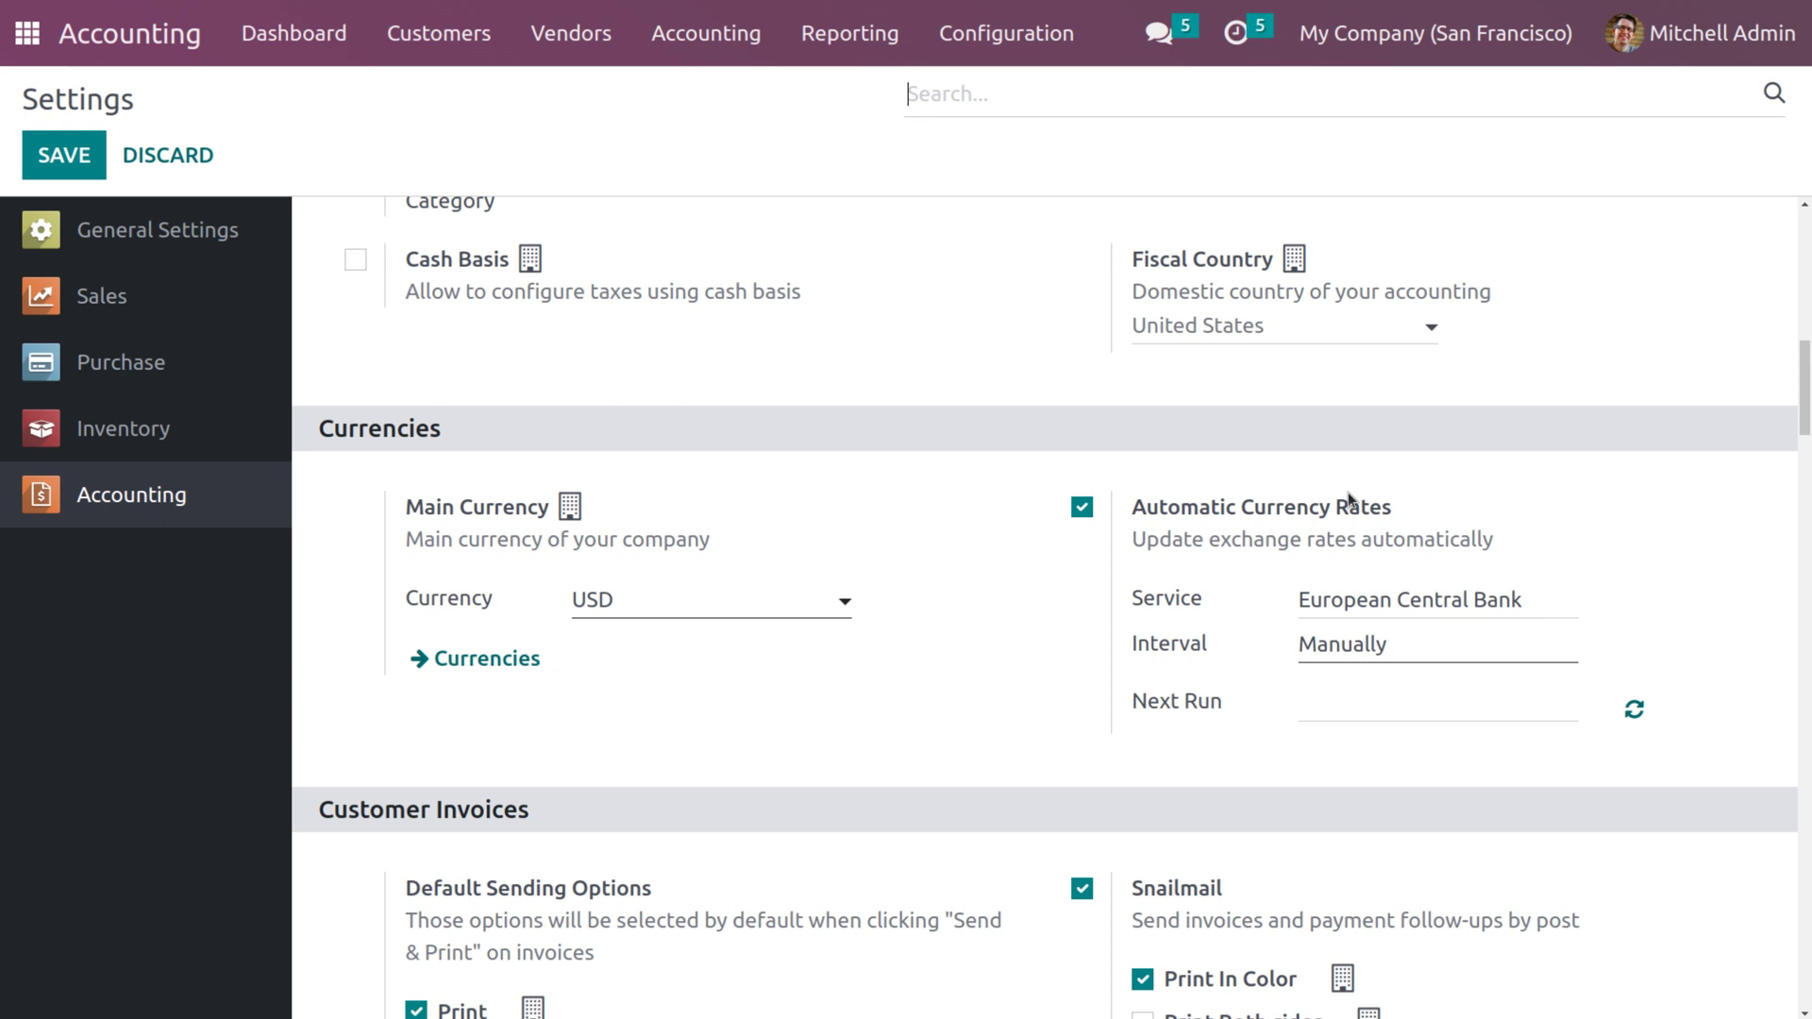
left_click(1425, 654)
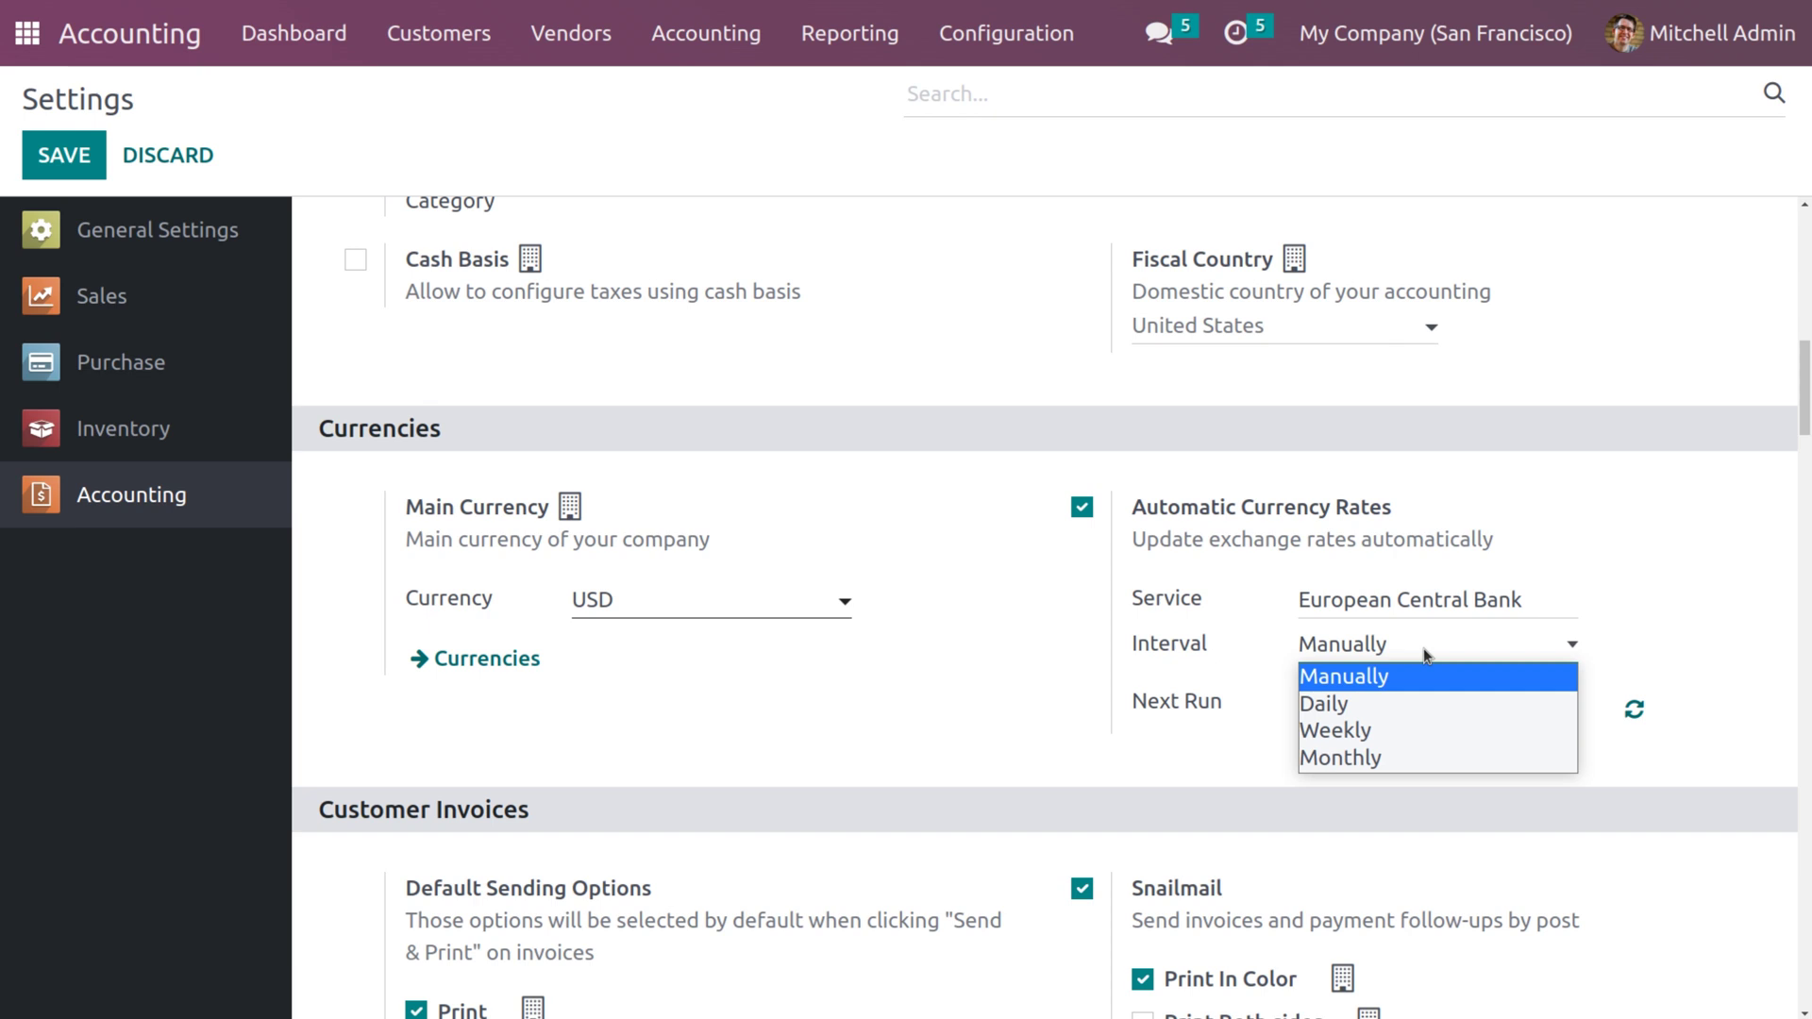
left_click(1242, 766)
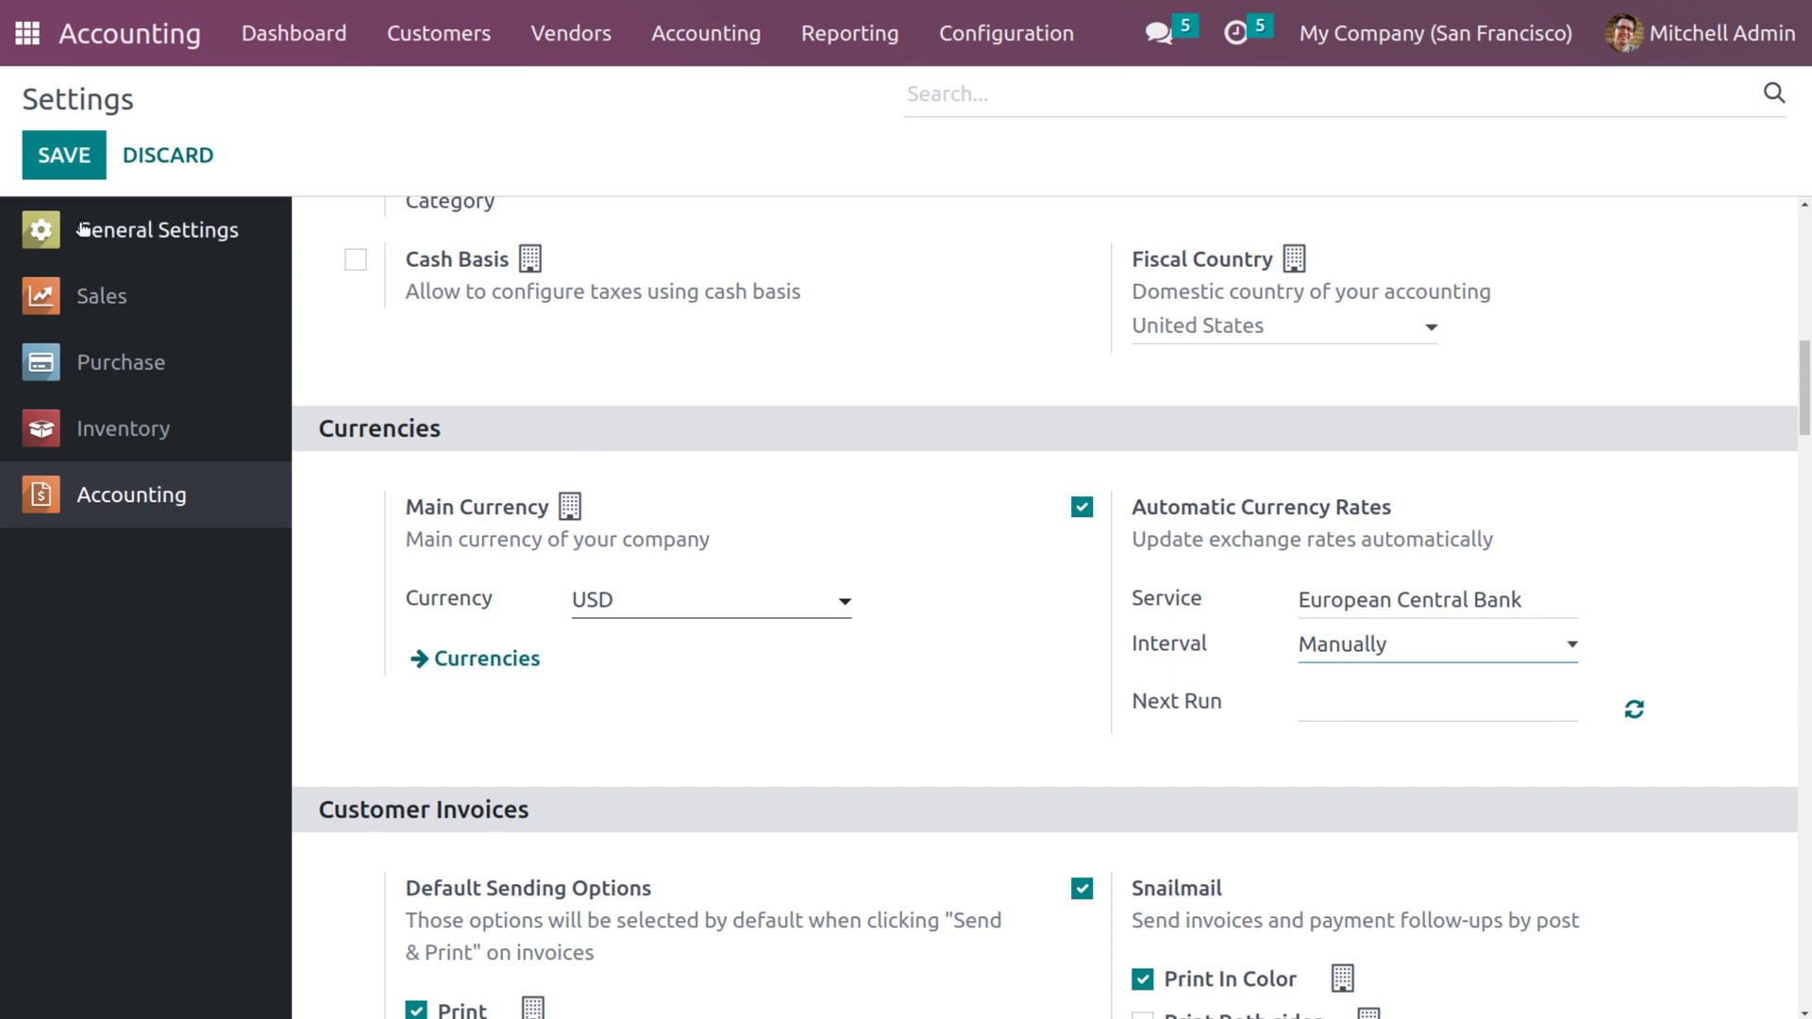
left_click(64, 155)
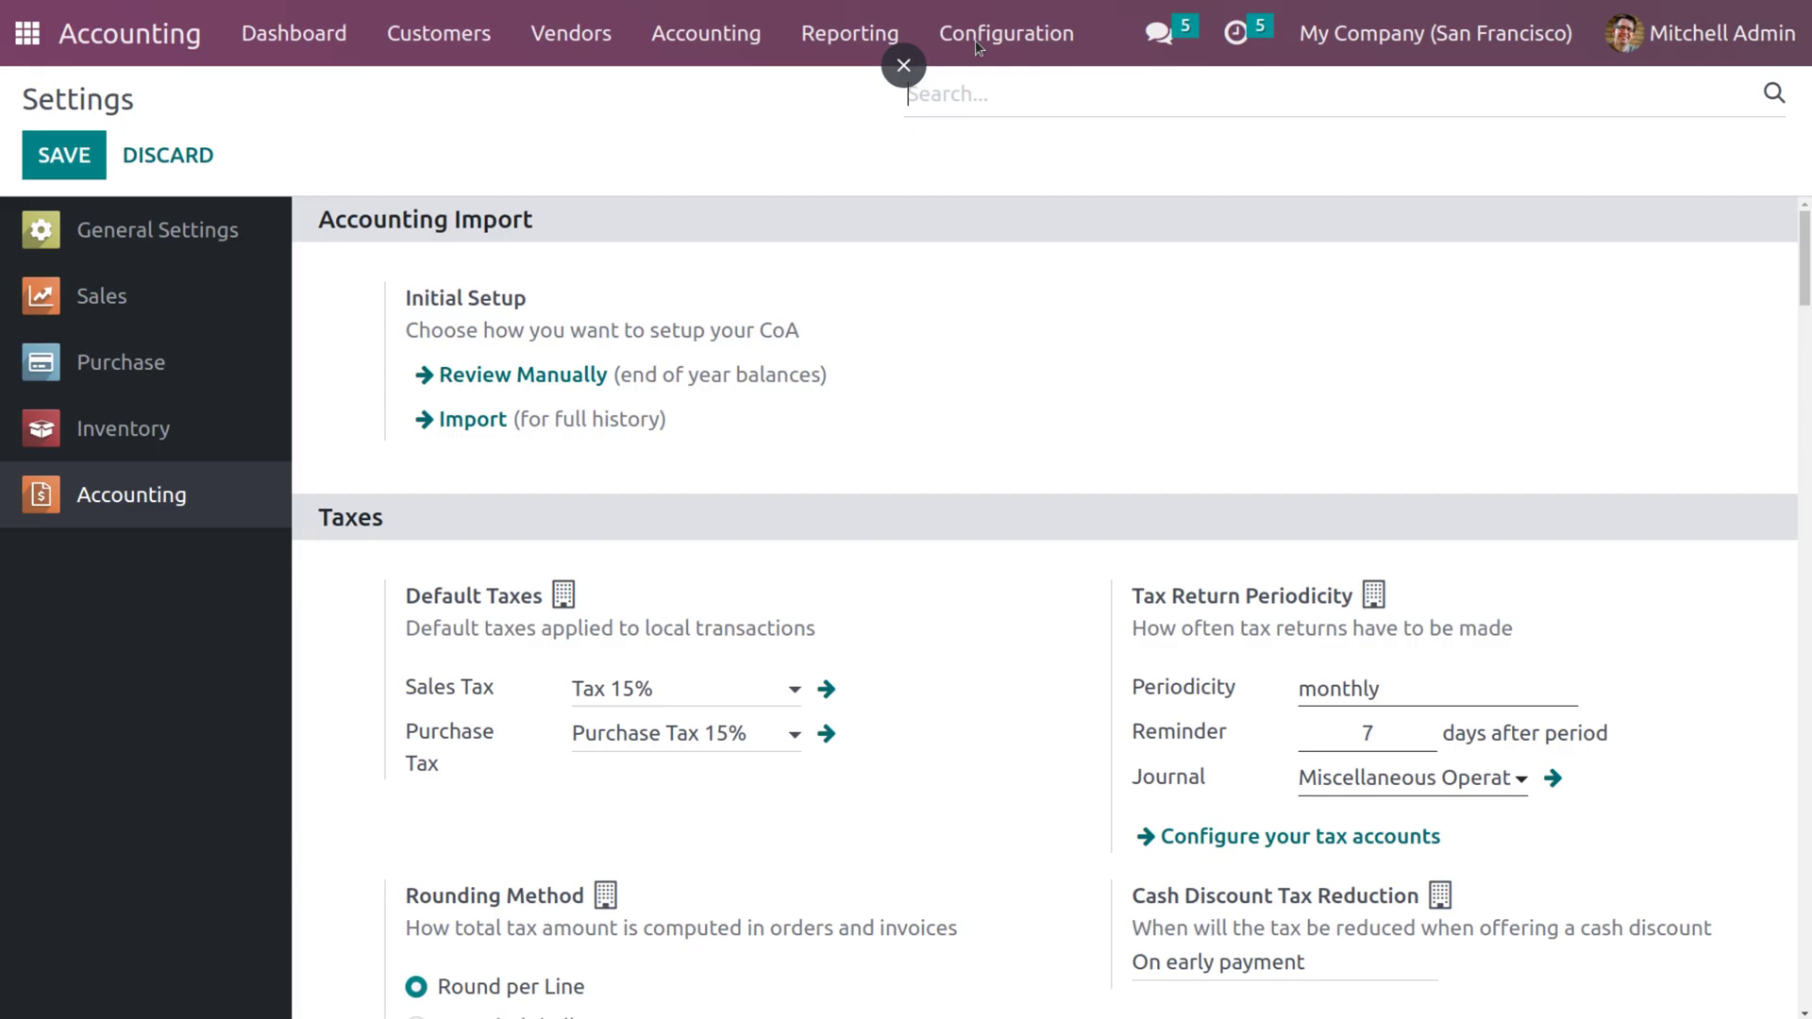
Step: Open the AED currency record from Configuration > Currencies
left_click(976, 40)
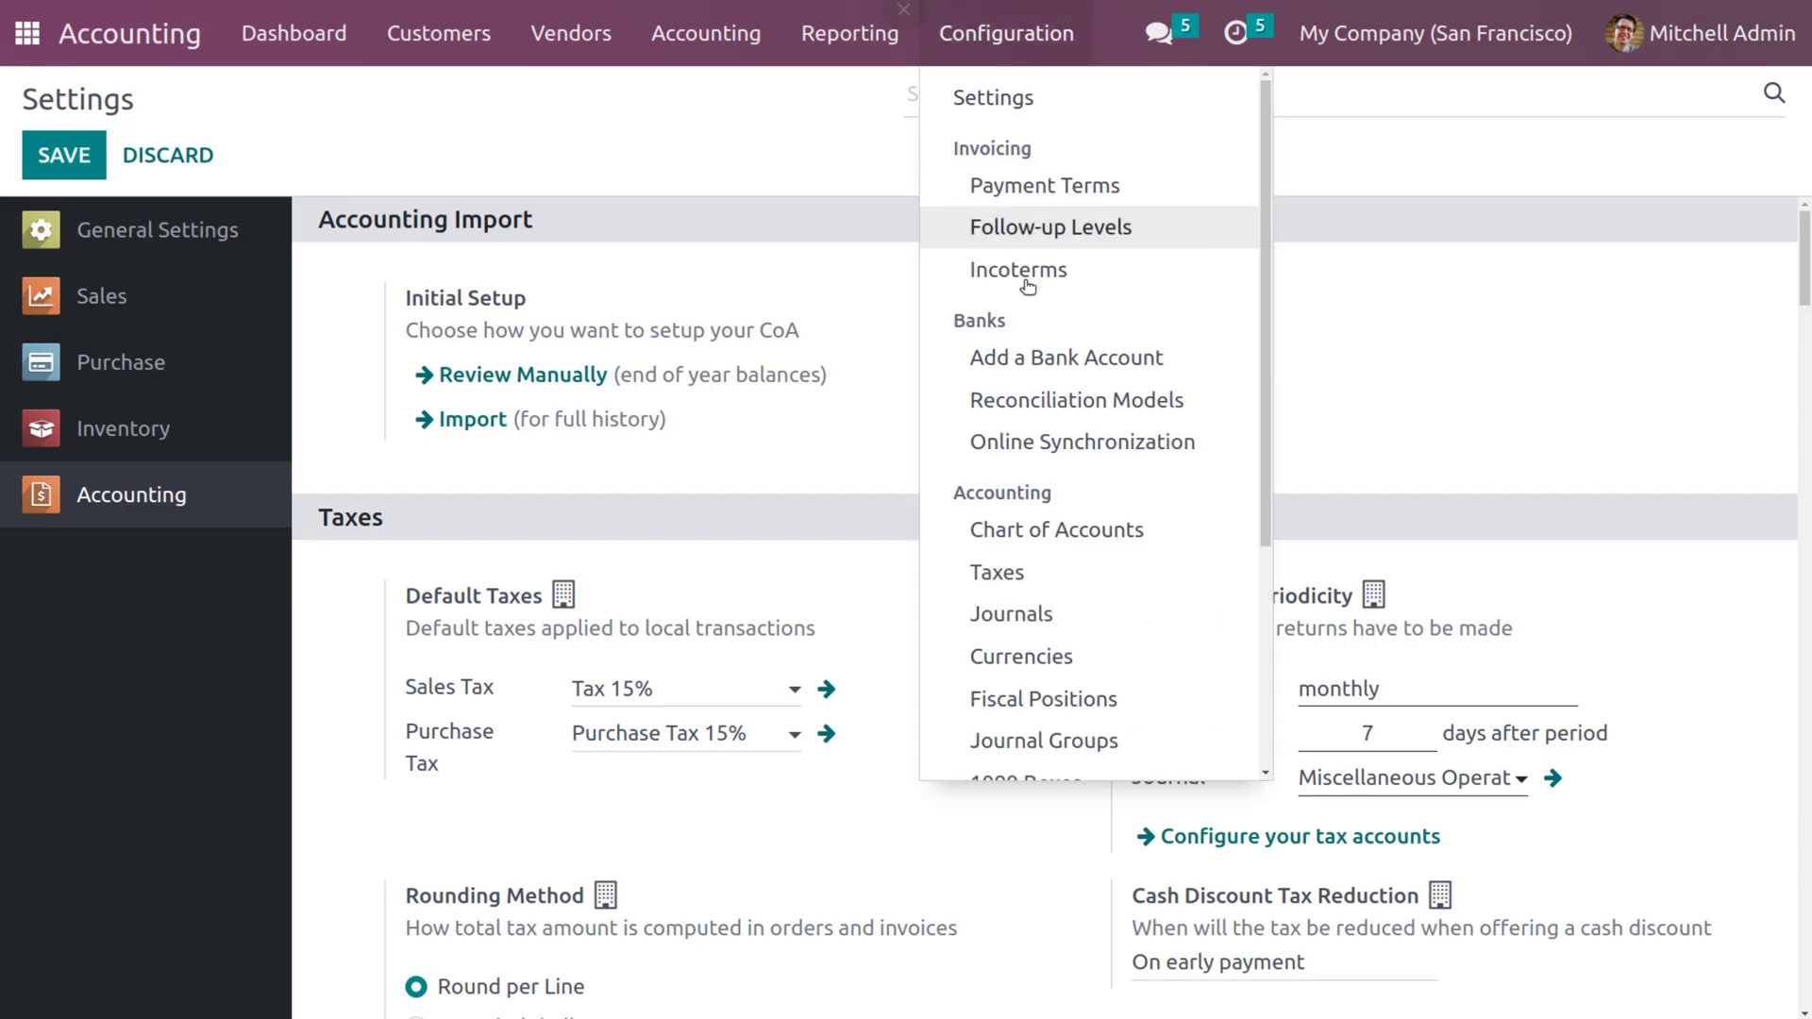
left_click(1124, 660)
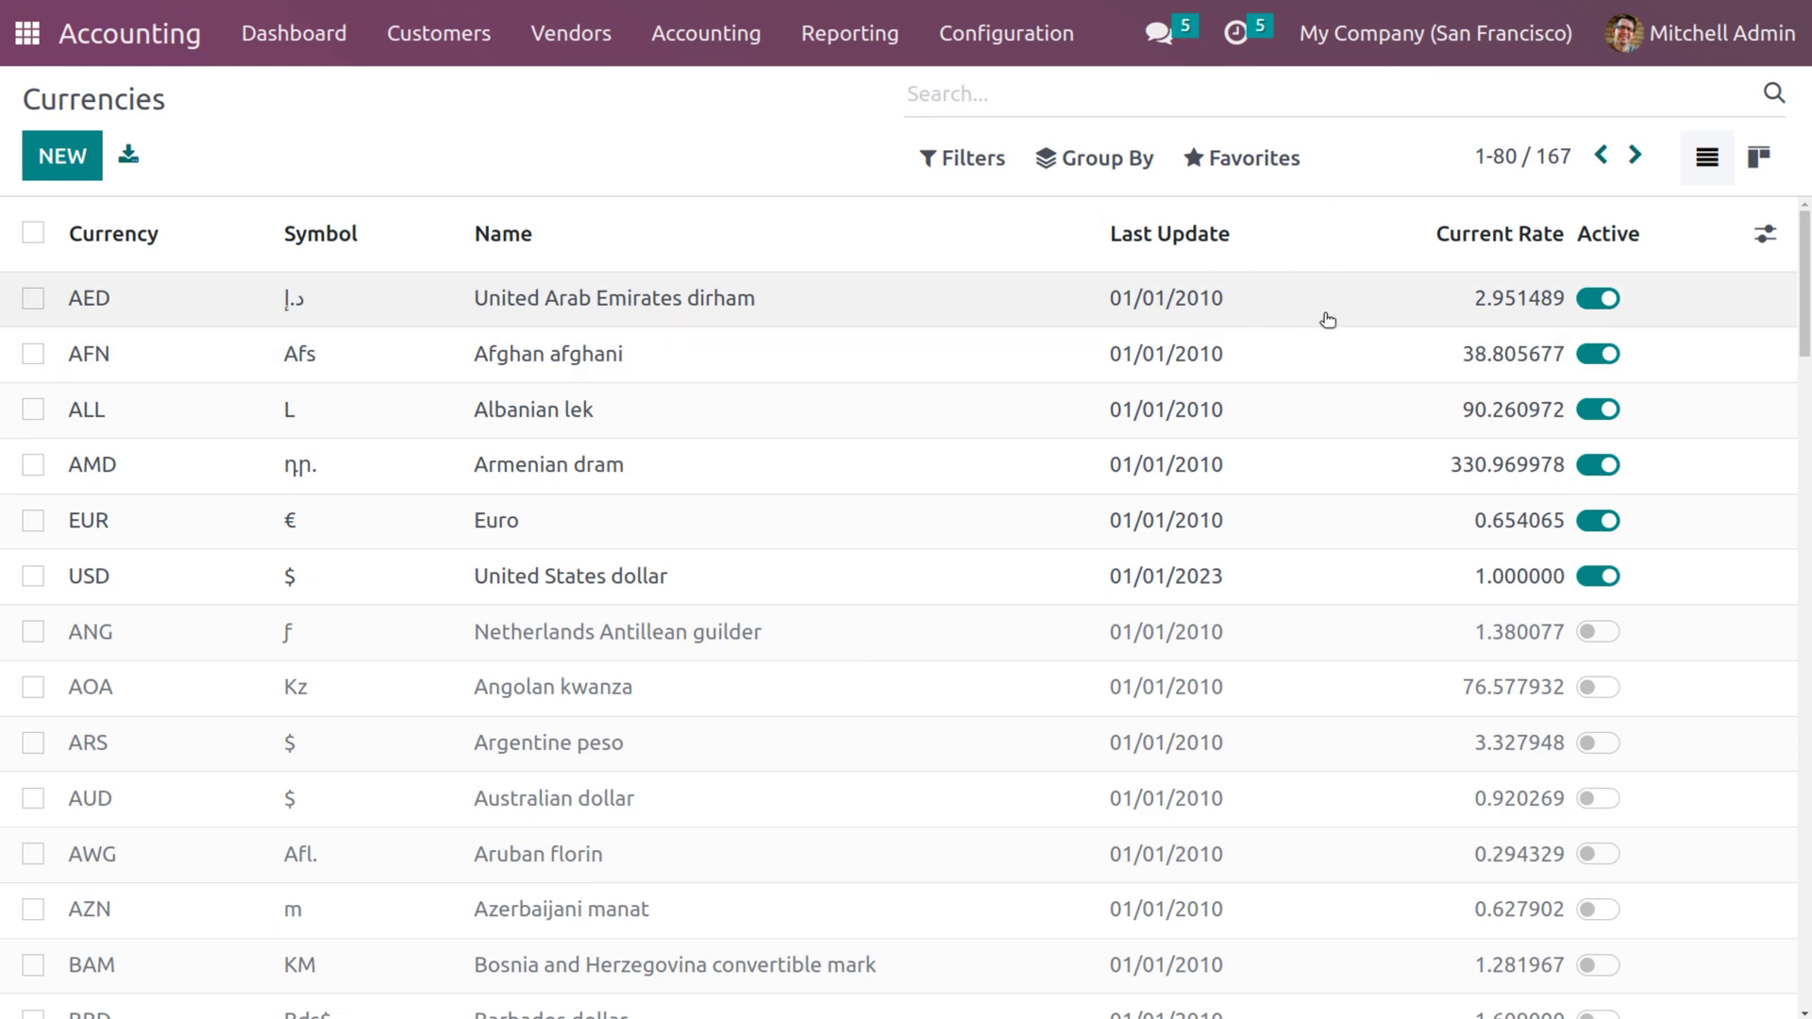
left_click(1327, 320)
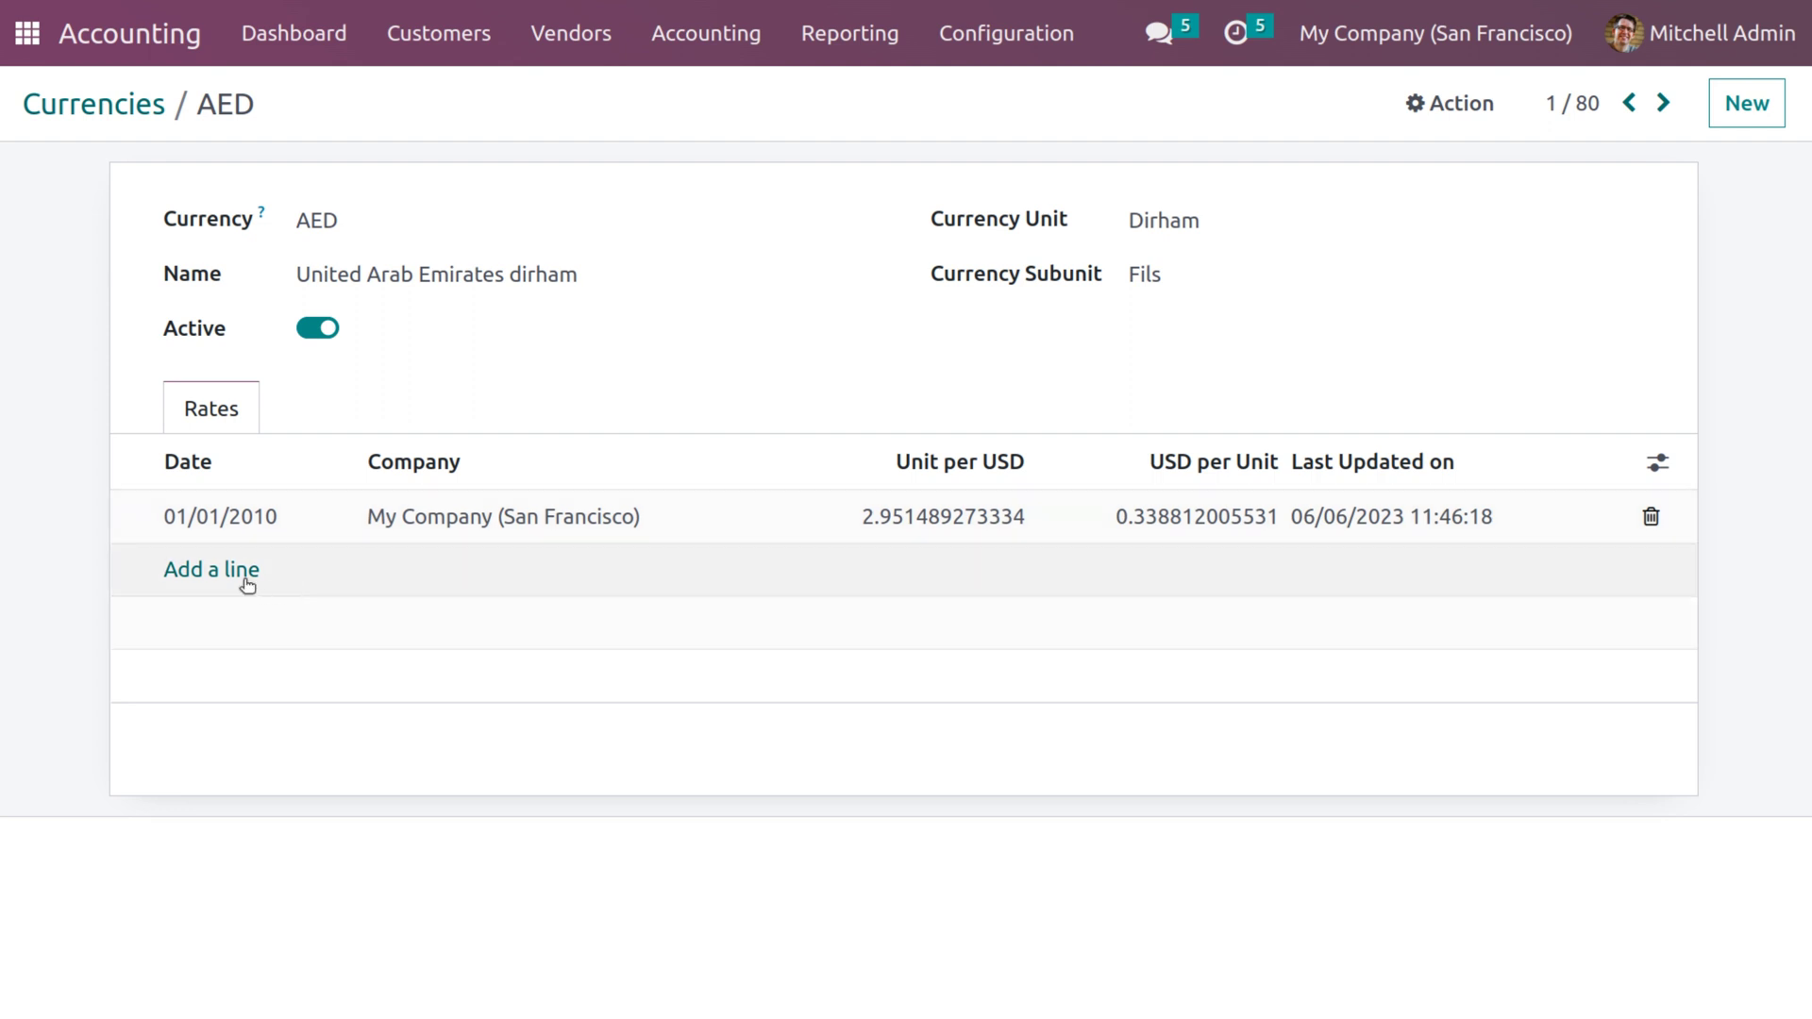
Step: Add an AED rate of 3.951489273334 units per USD, accepting the rate-jump warning
left_click(213, 573)
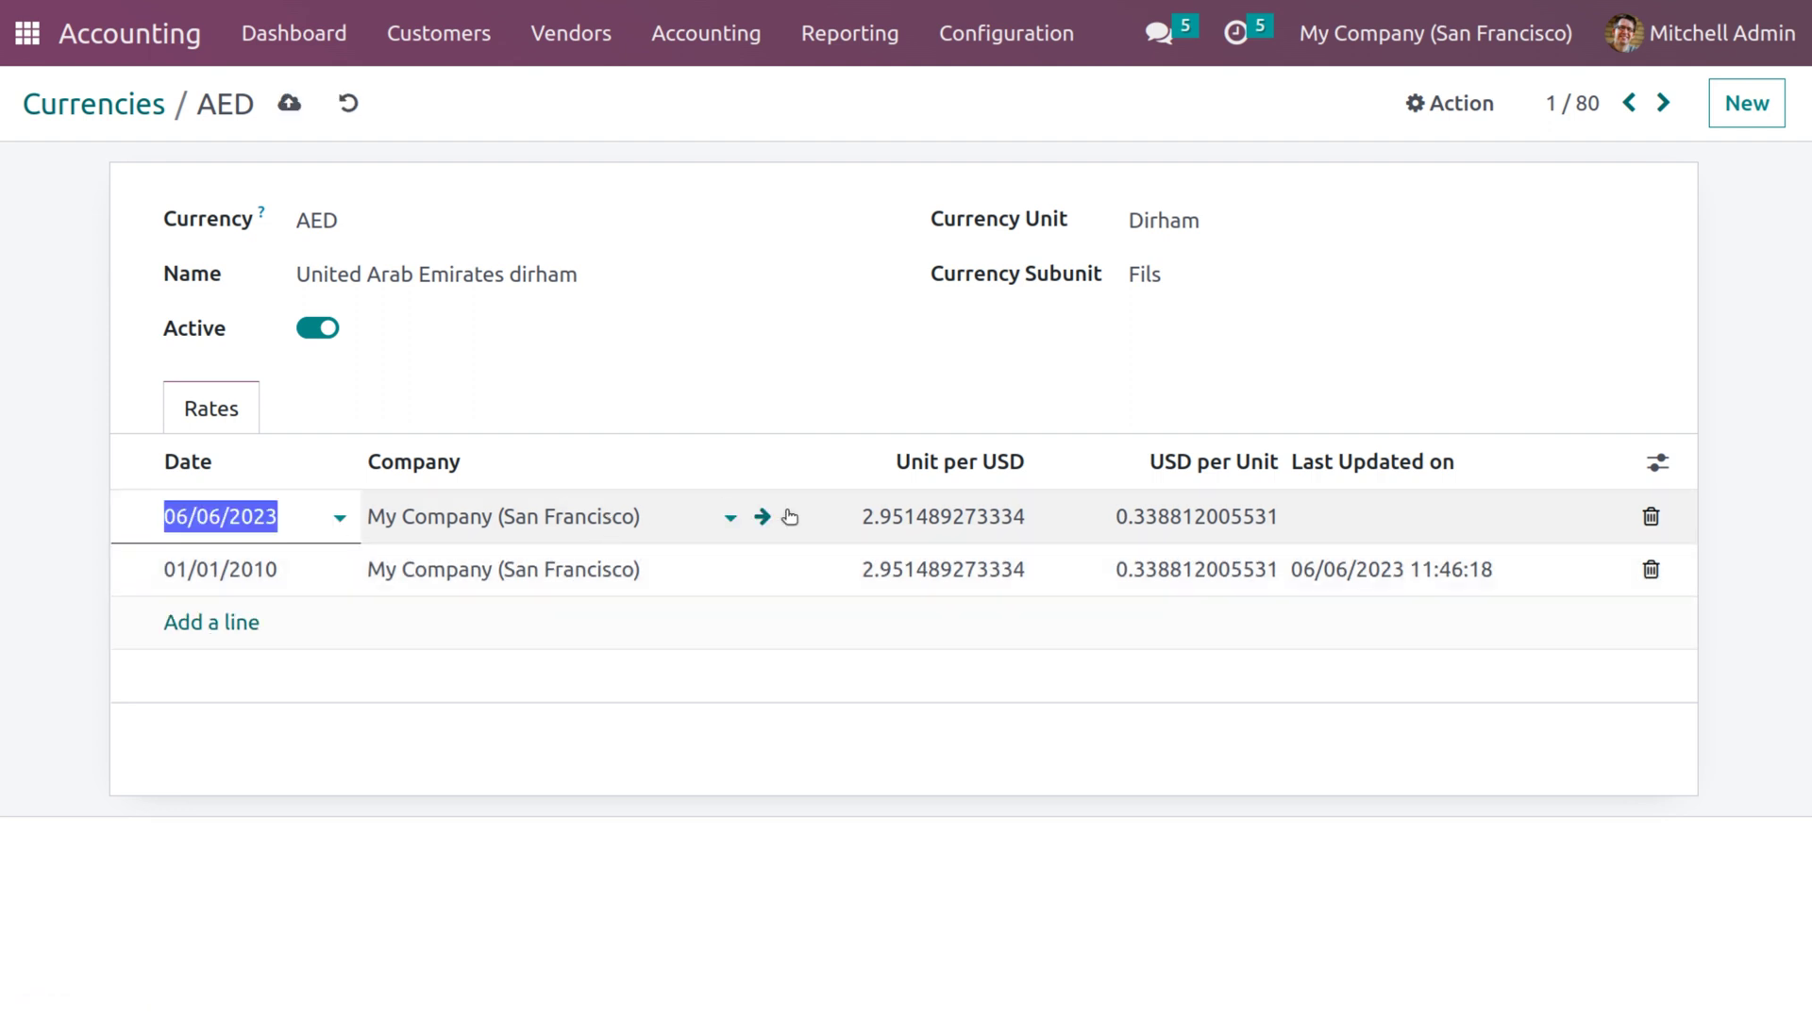
left_click(869, 522)
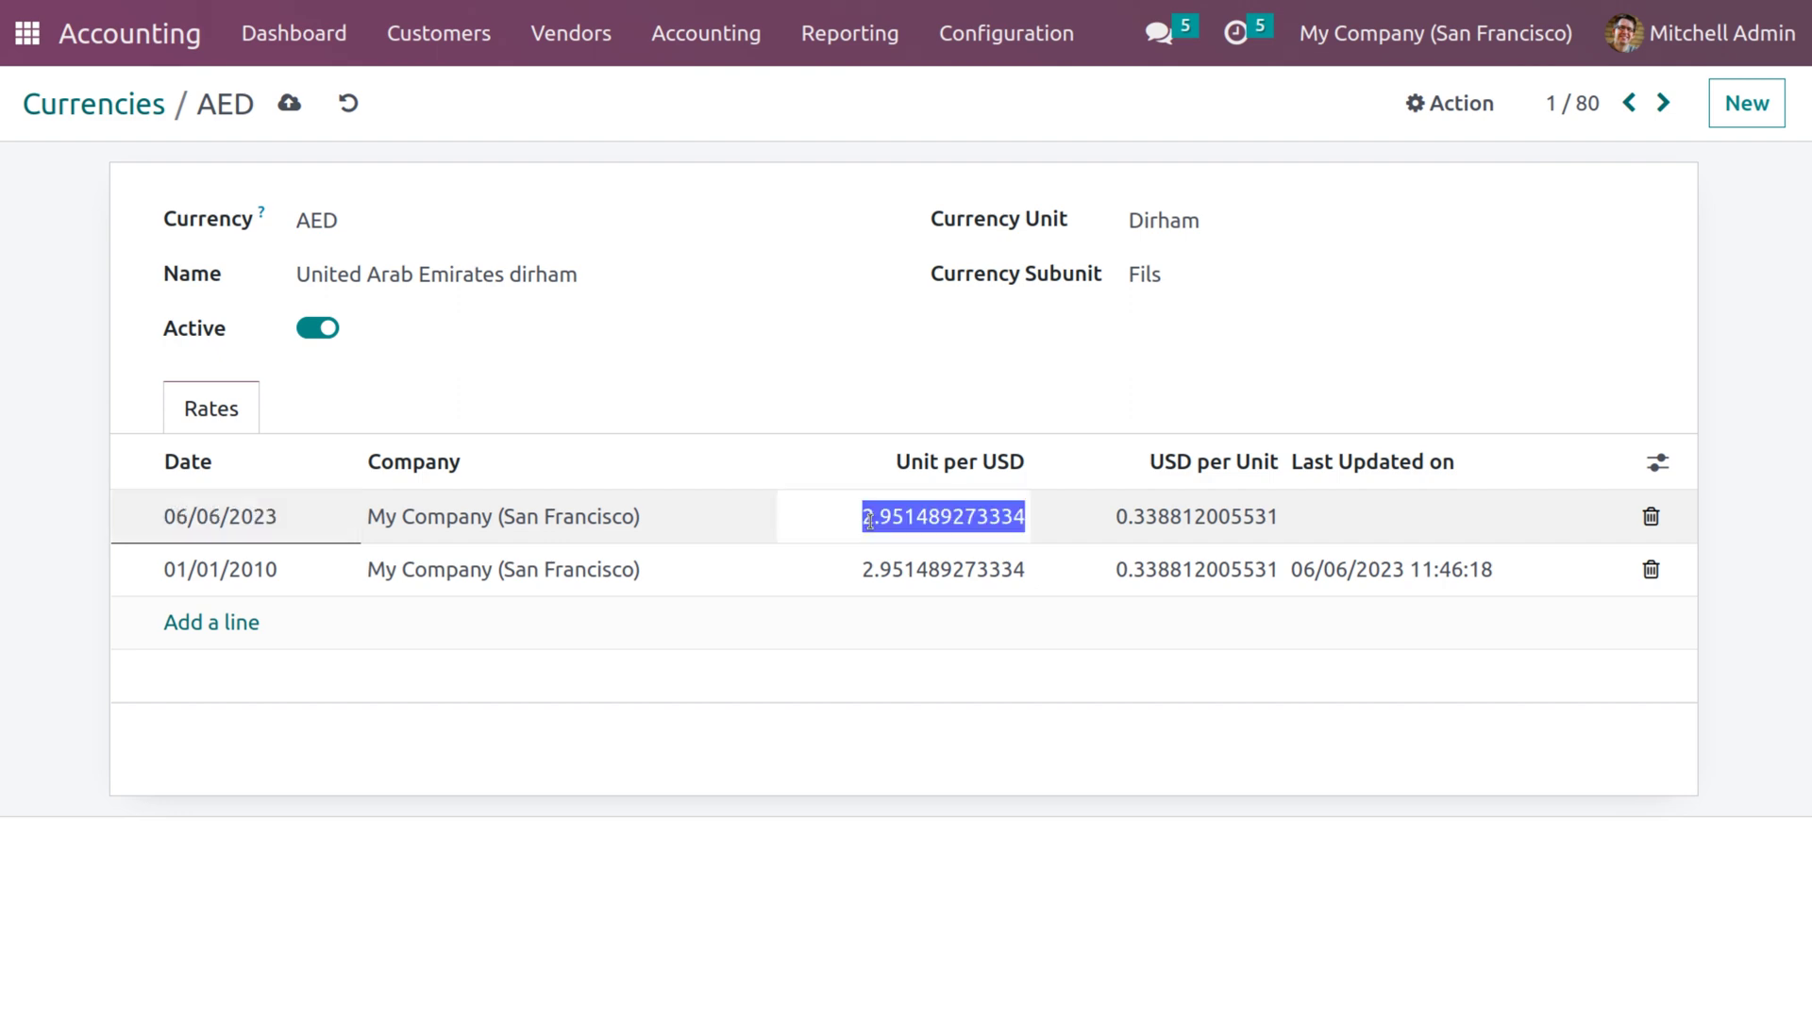
left_click(869, 522)
key("BackSpace")
type("3")
left_click(828, 437)
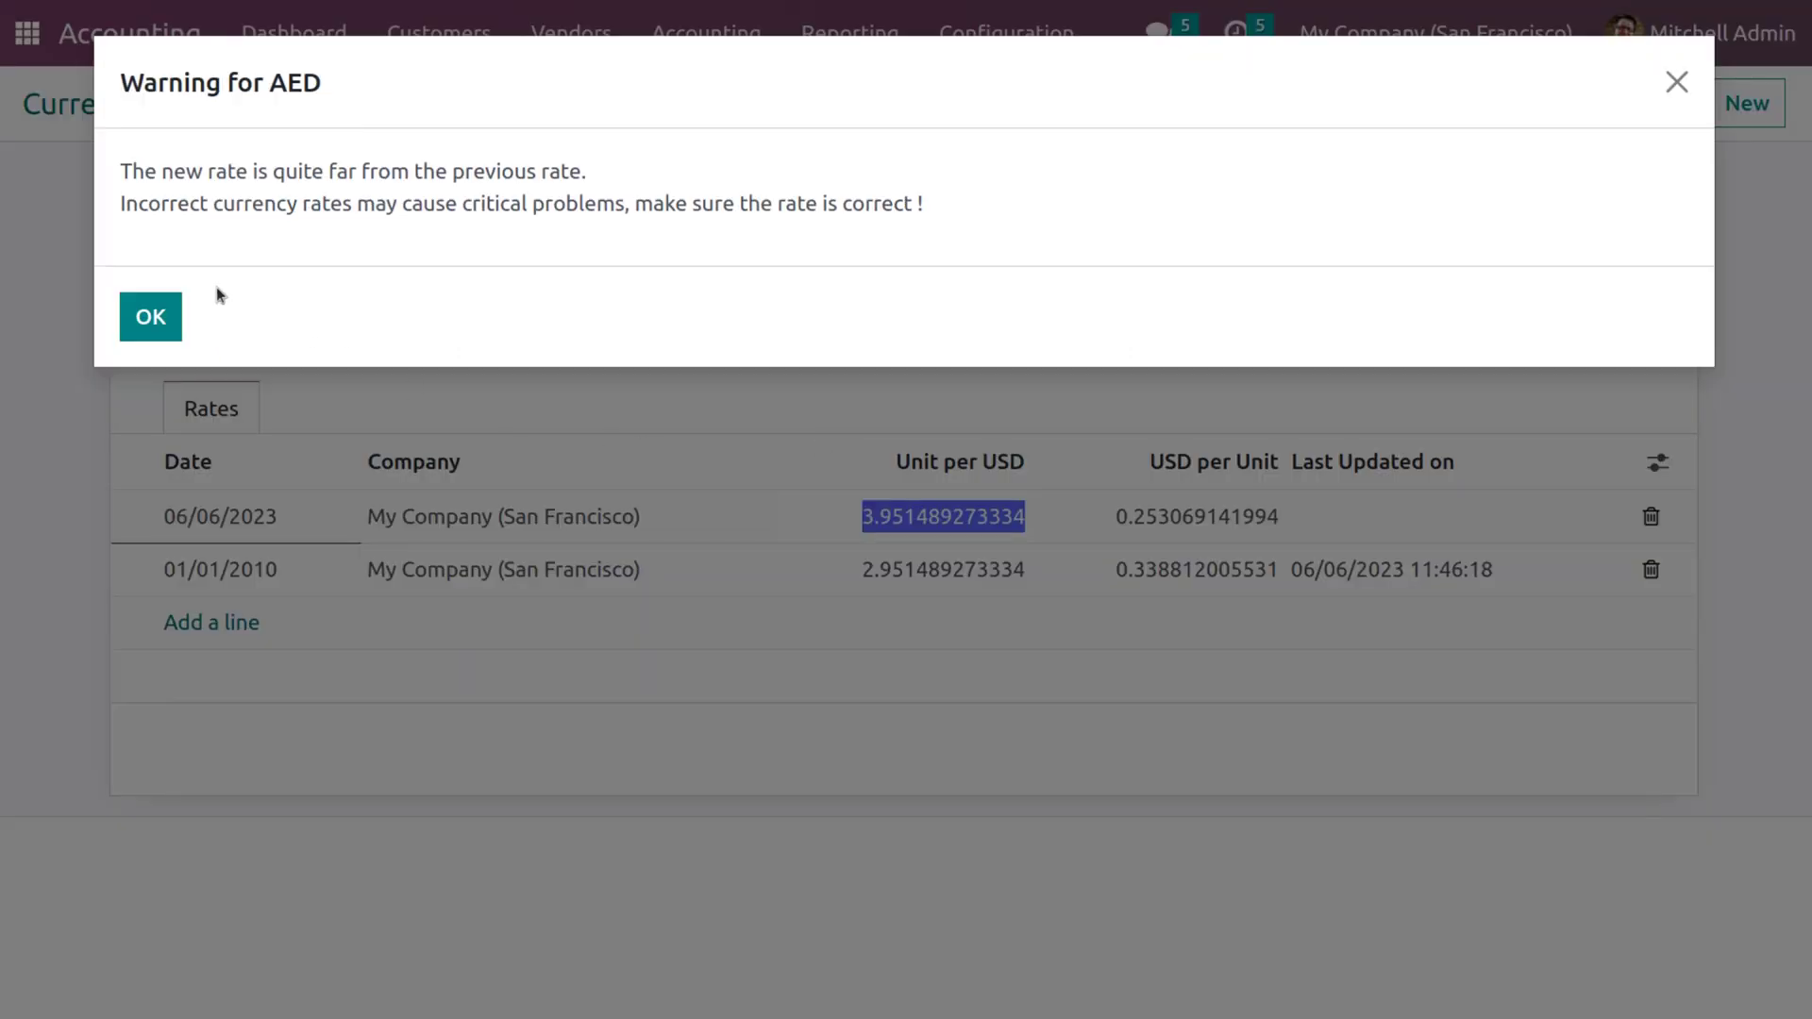
left_click(172, 315)
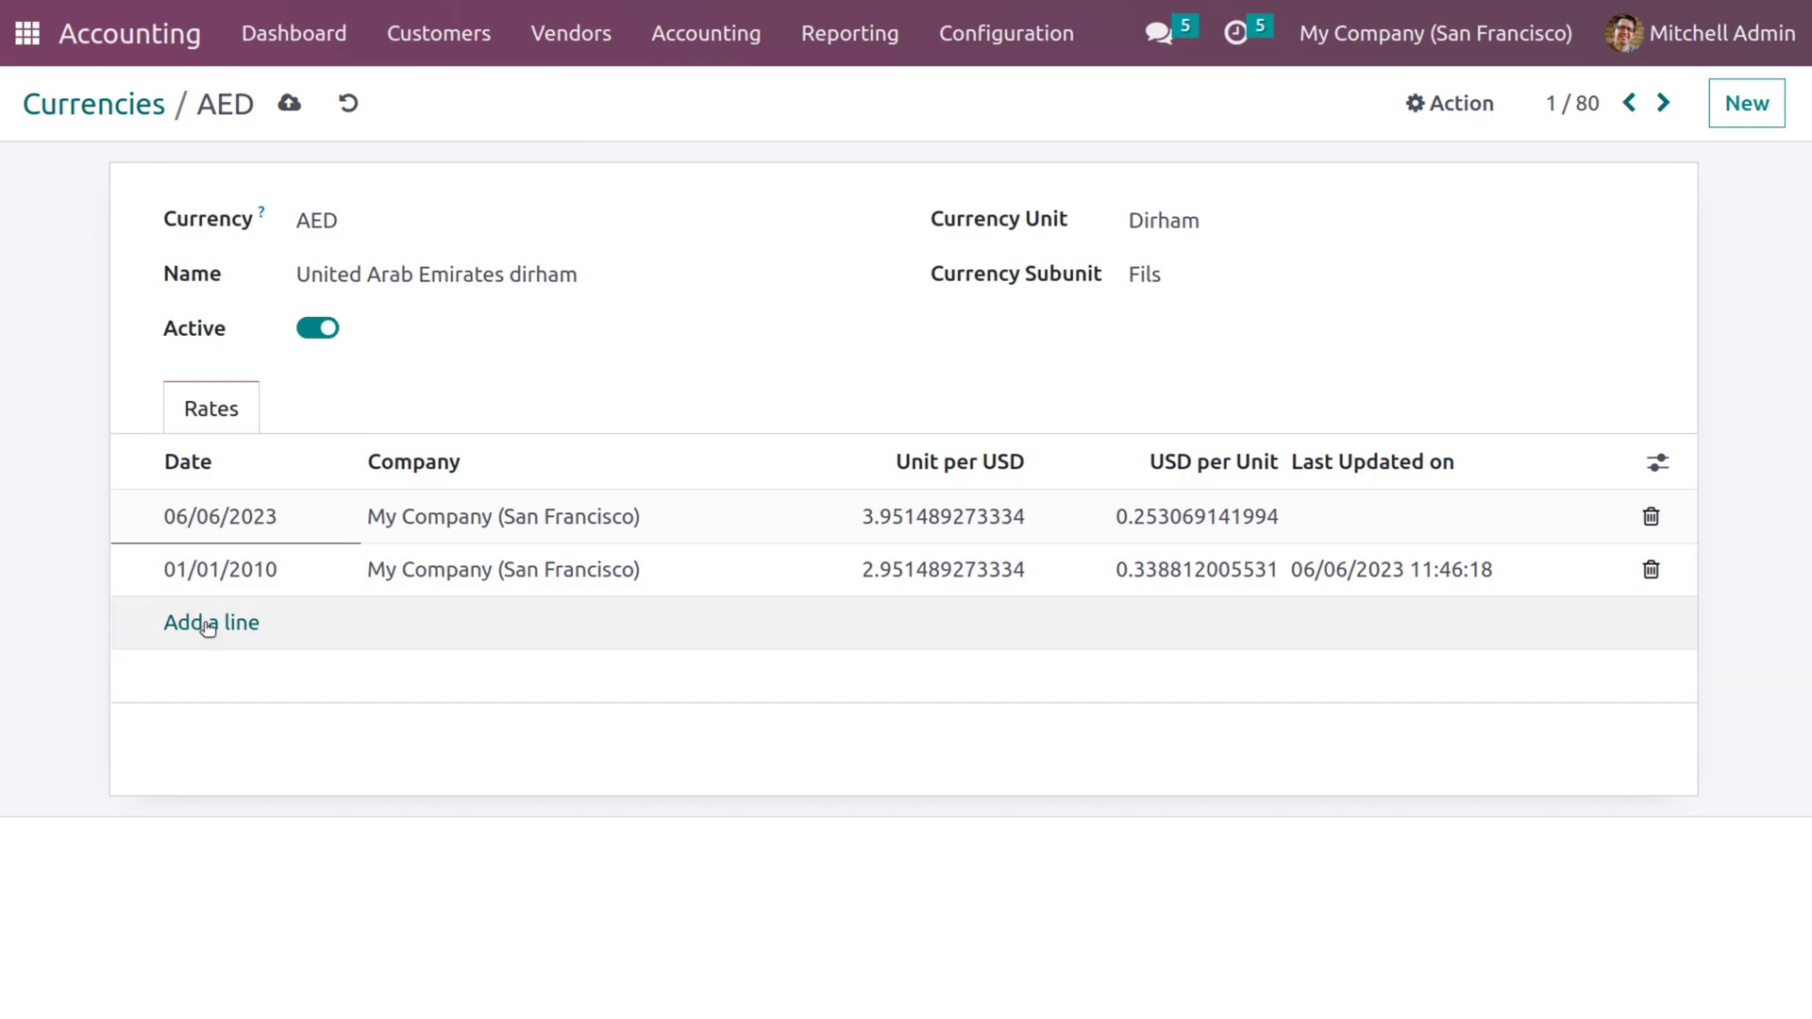
Step: Add another AED rate line dated 06/01/2023
left_click(208, 623)
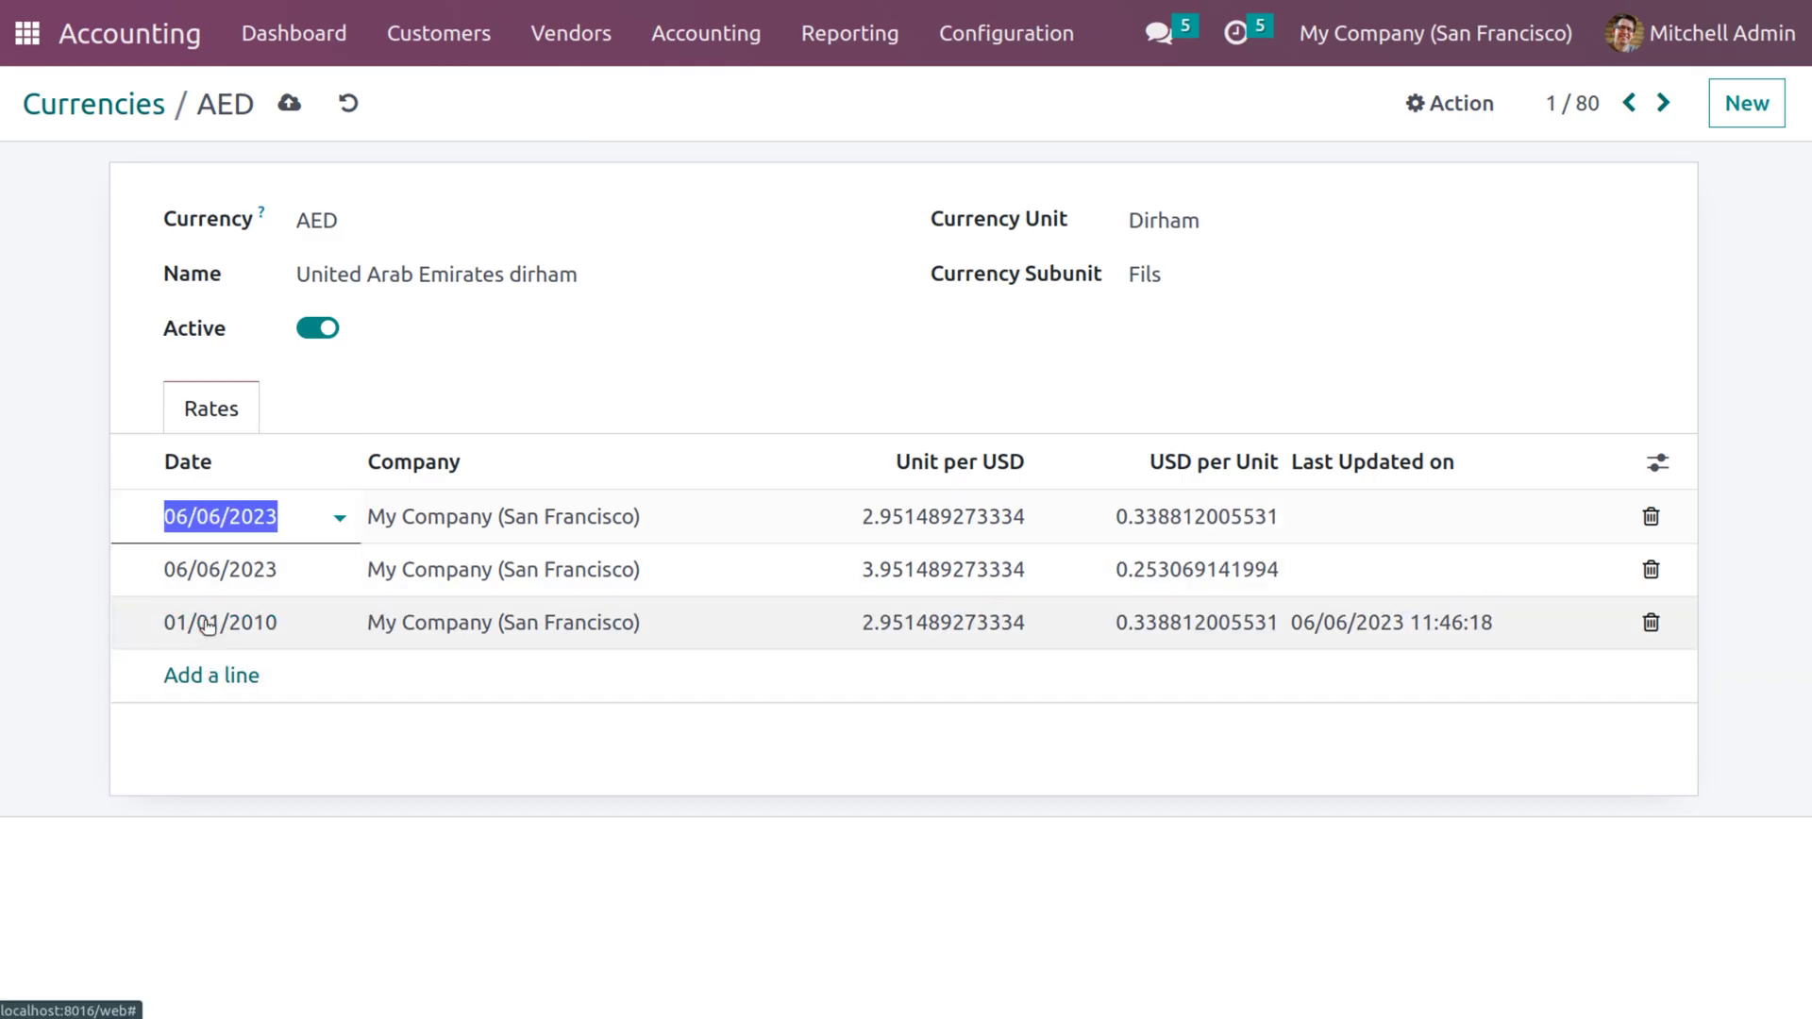
left_click(255, 517)
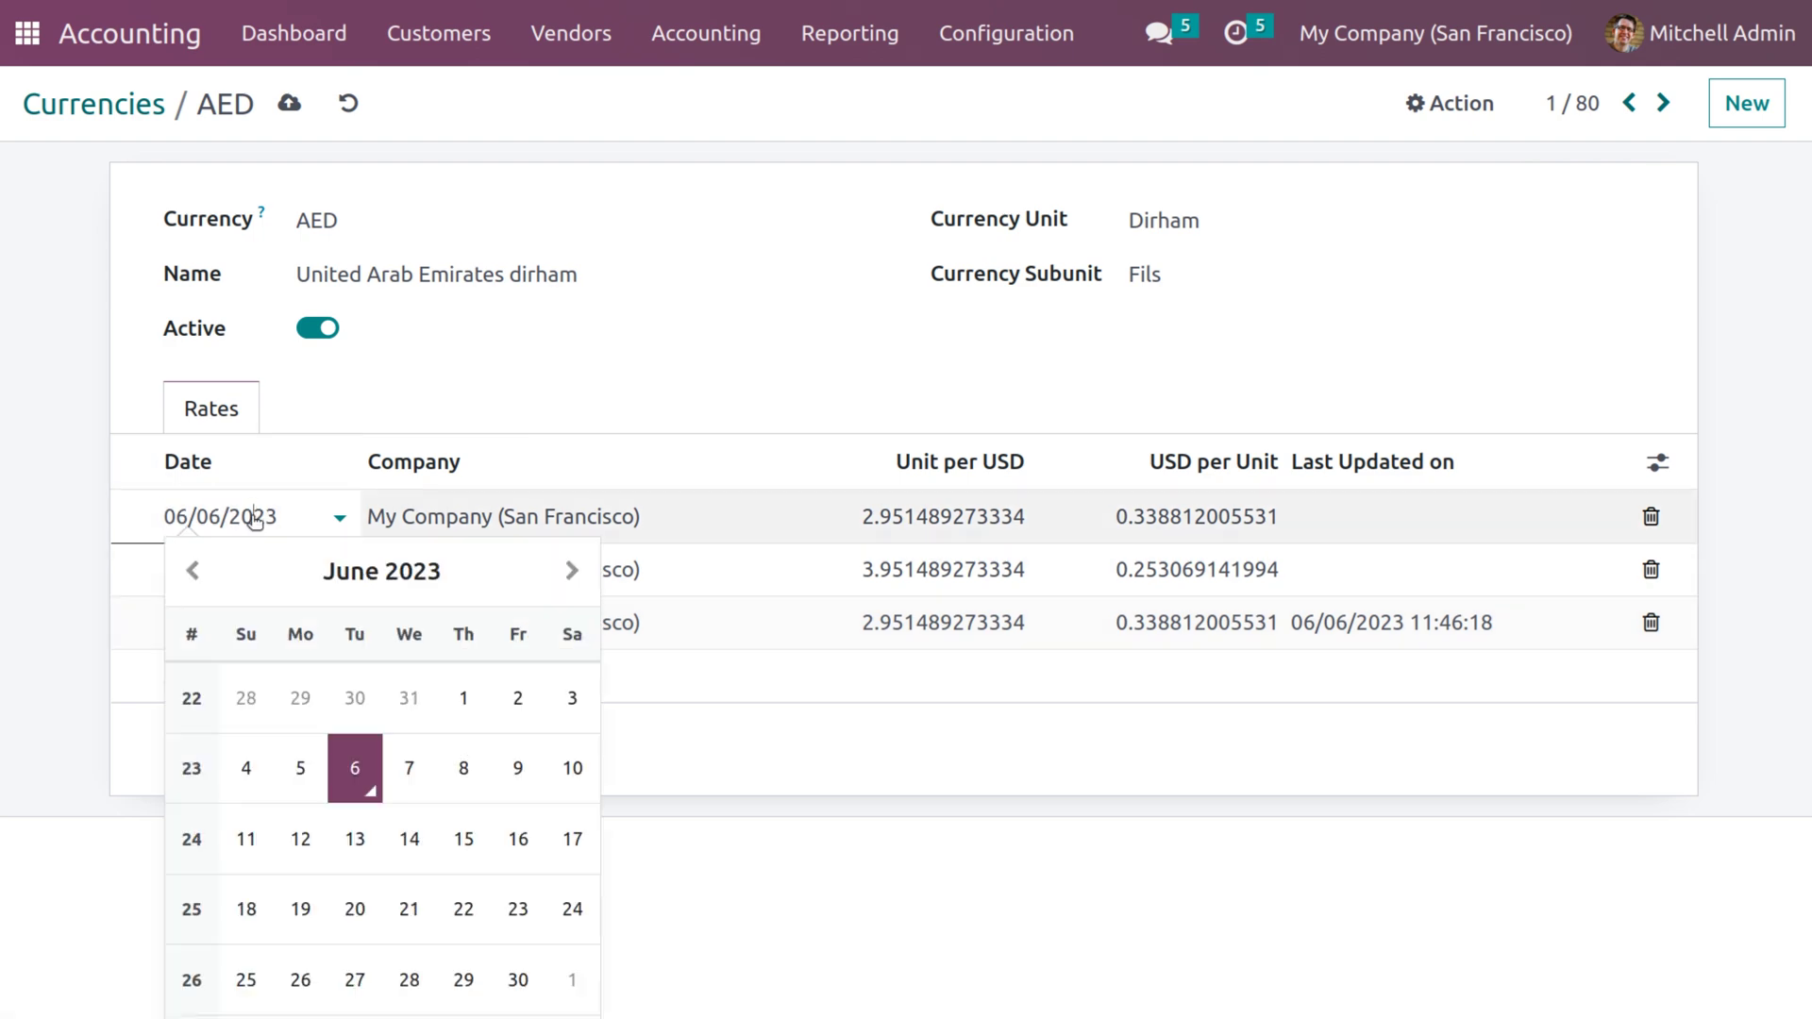
left_click(456, 697)
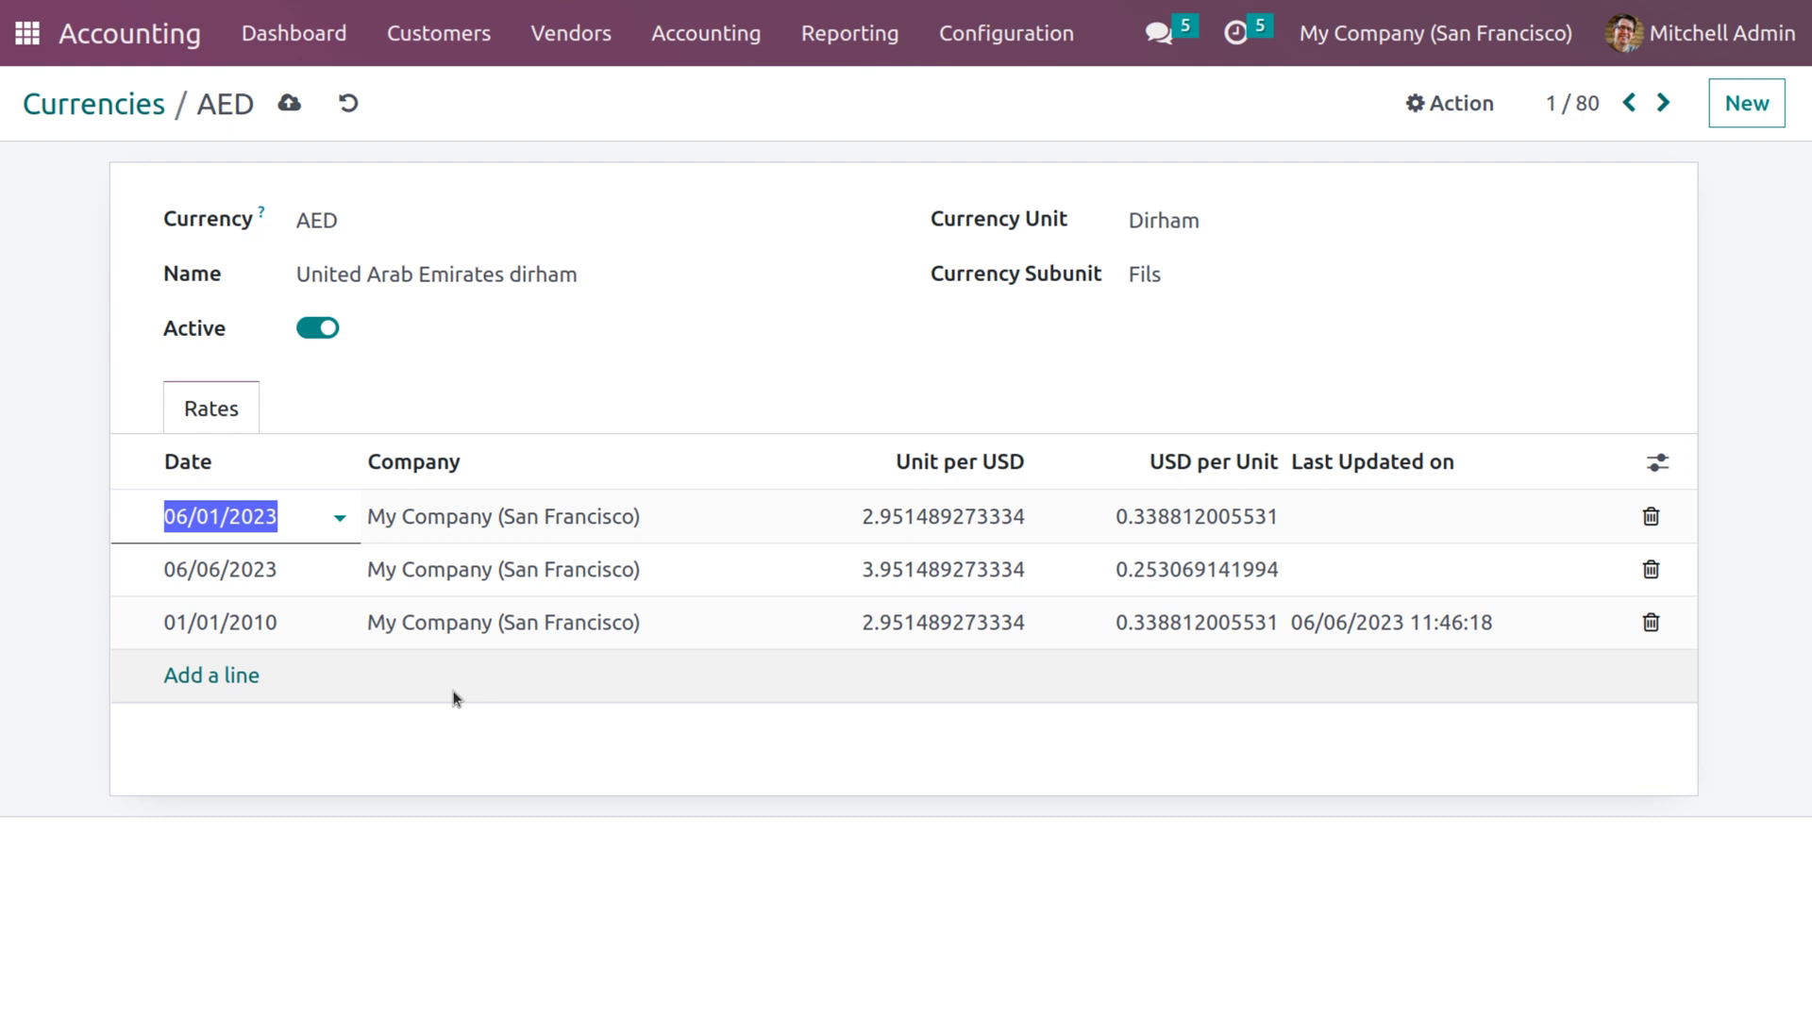
left_click(891, 522)
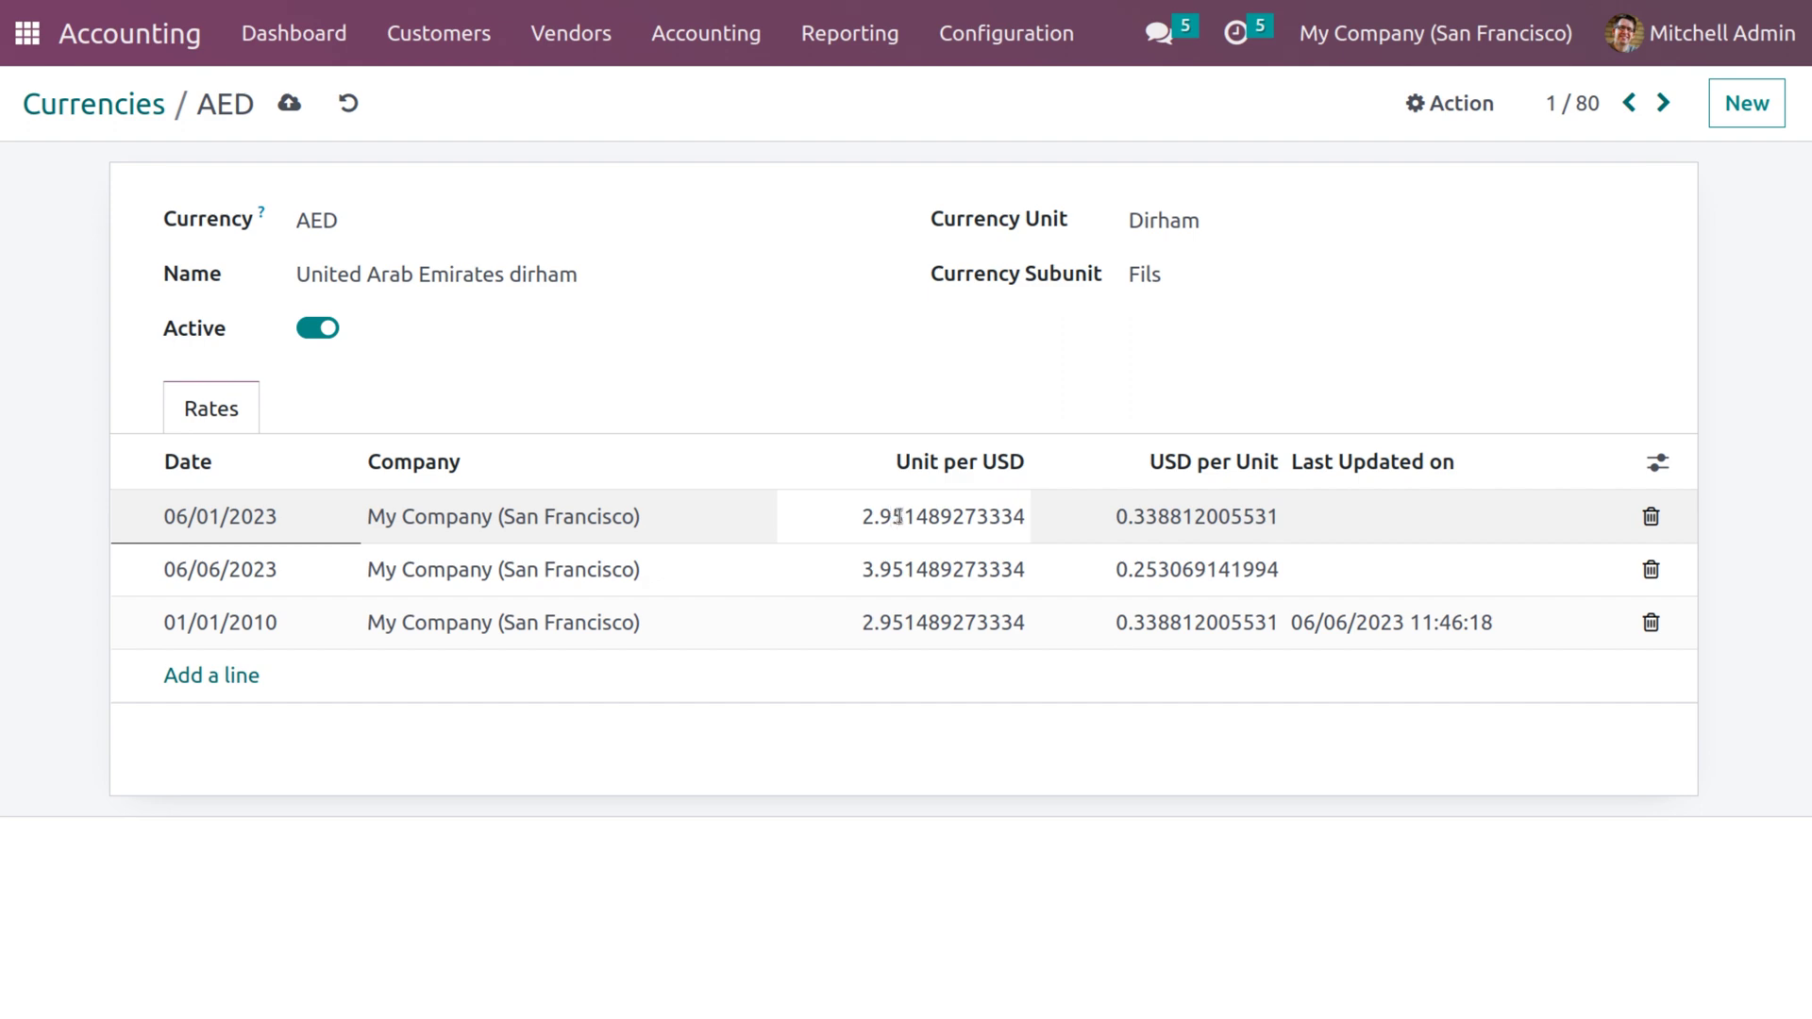
Step: Edit the digits after 2.9 in the 06/01/2023 Unit per USD value
double_click(899, 517)
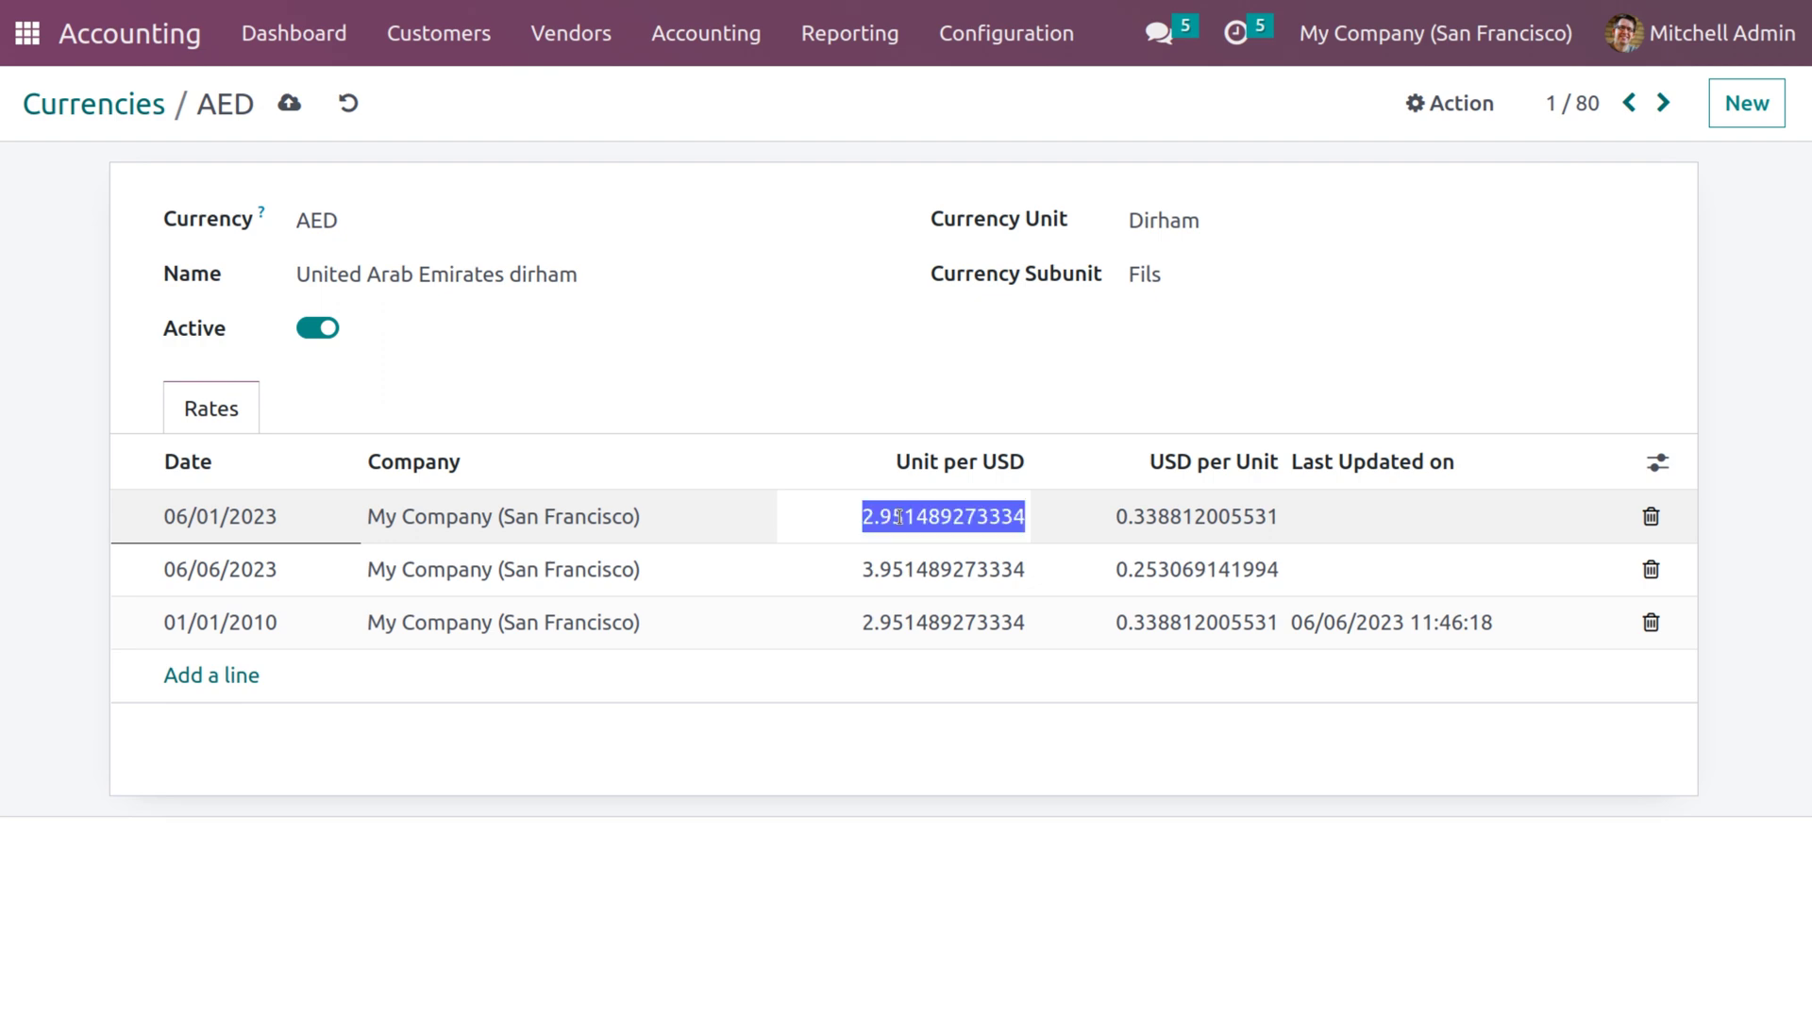
left_click(900, 517)
key("BackSpace")
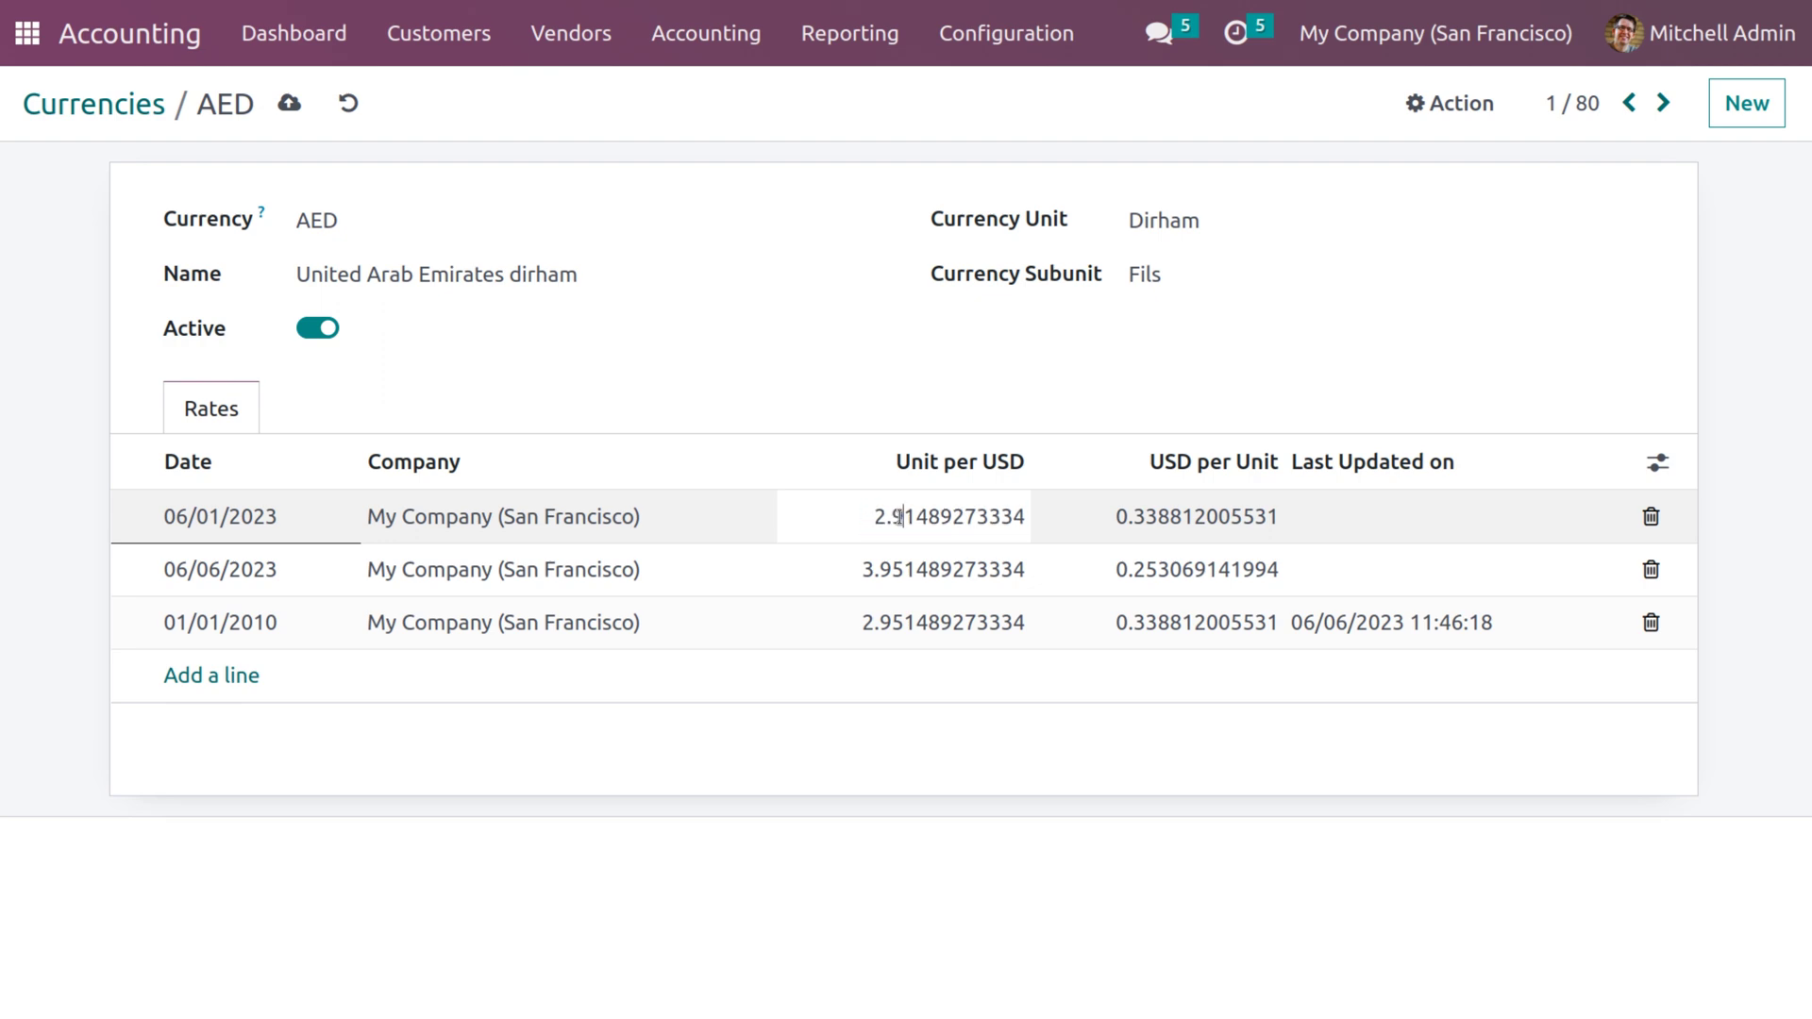
type("9")
key("Delete")
type("99")
left_click(766, 793)
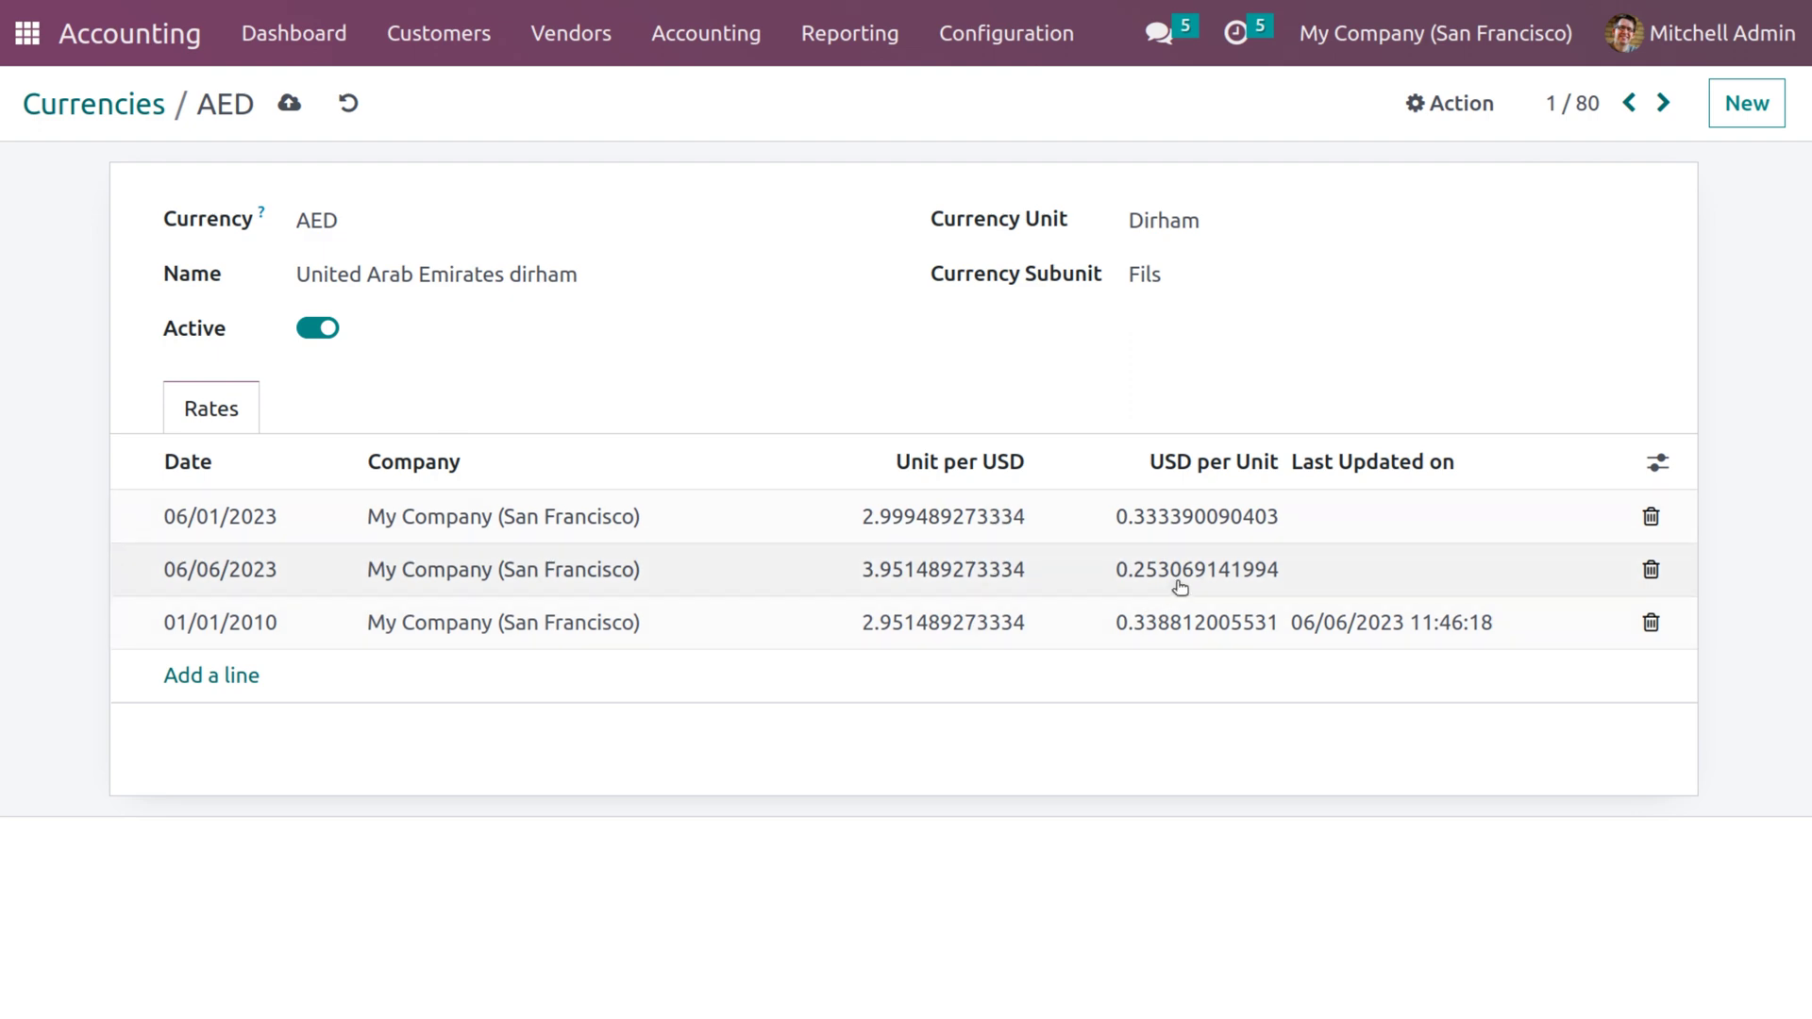
Step: Correct the 06/01/2023 rate to 2.911489273334 units per USD and save the currency
left_click(899, 518)
left_click(903, 515)
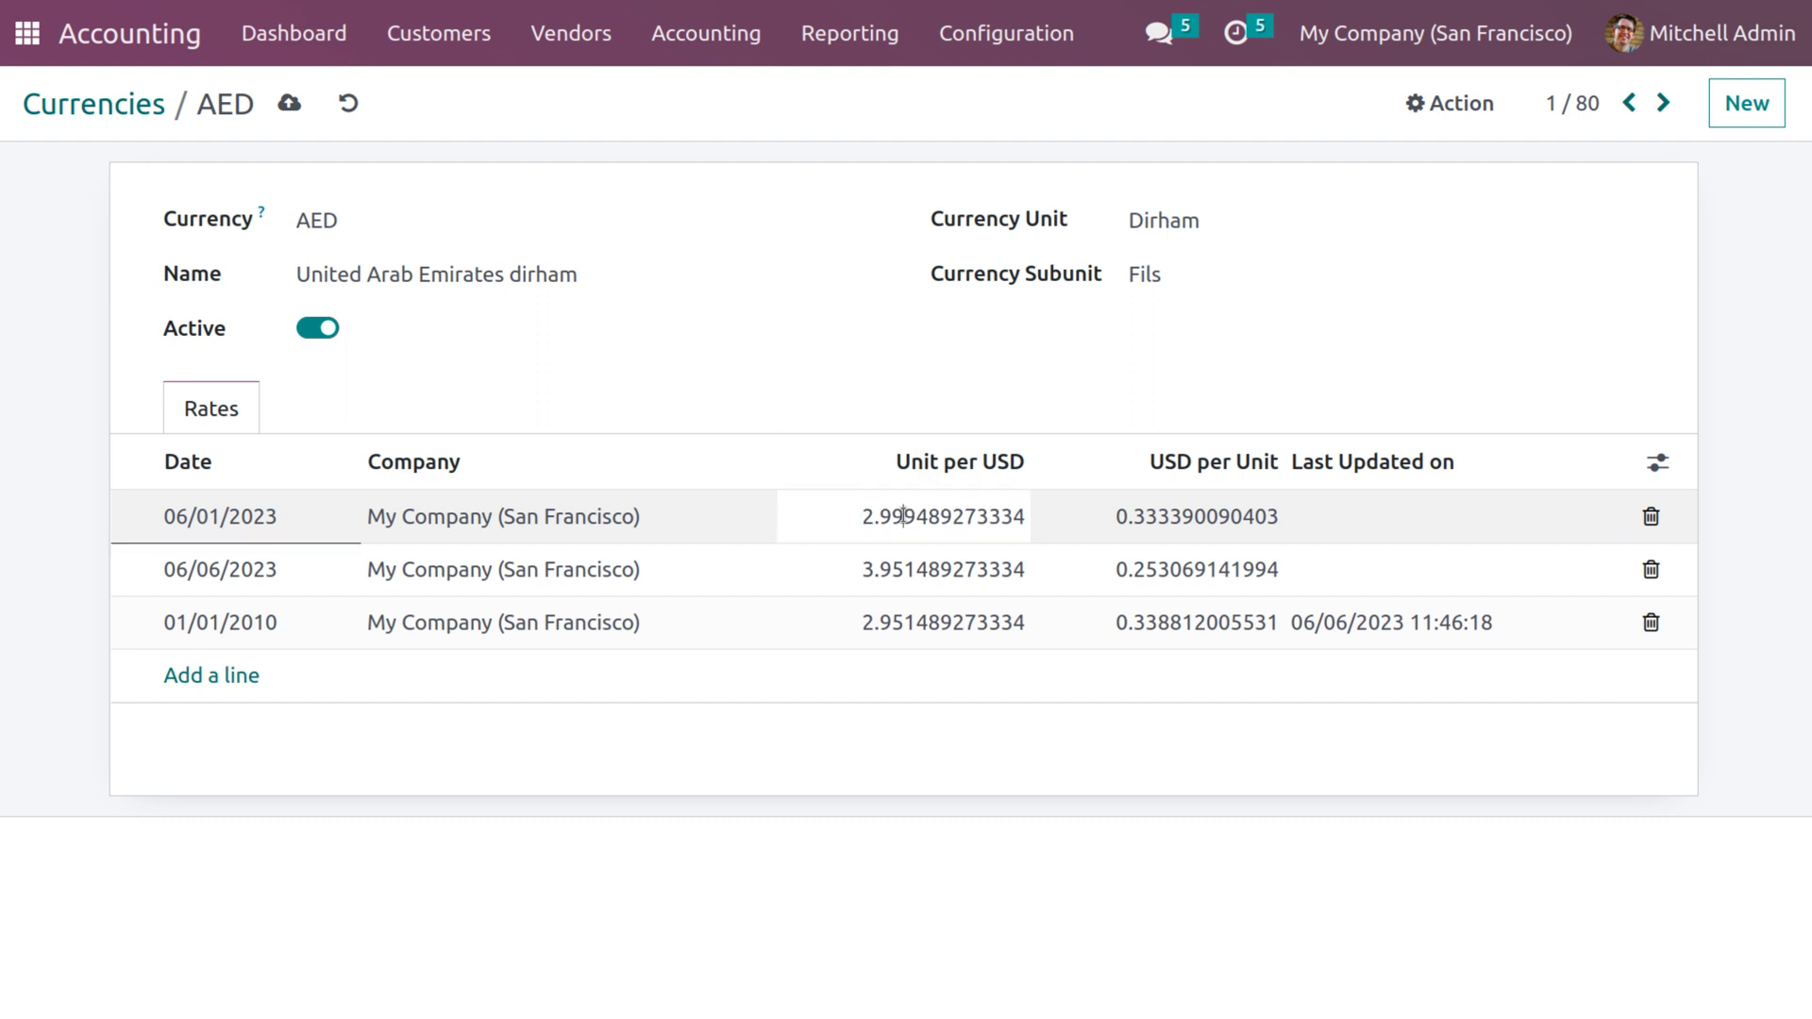
double_click(914, 516)
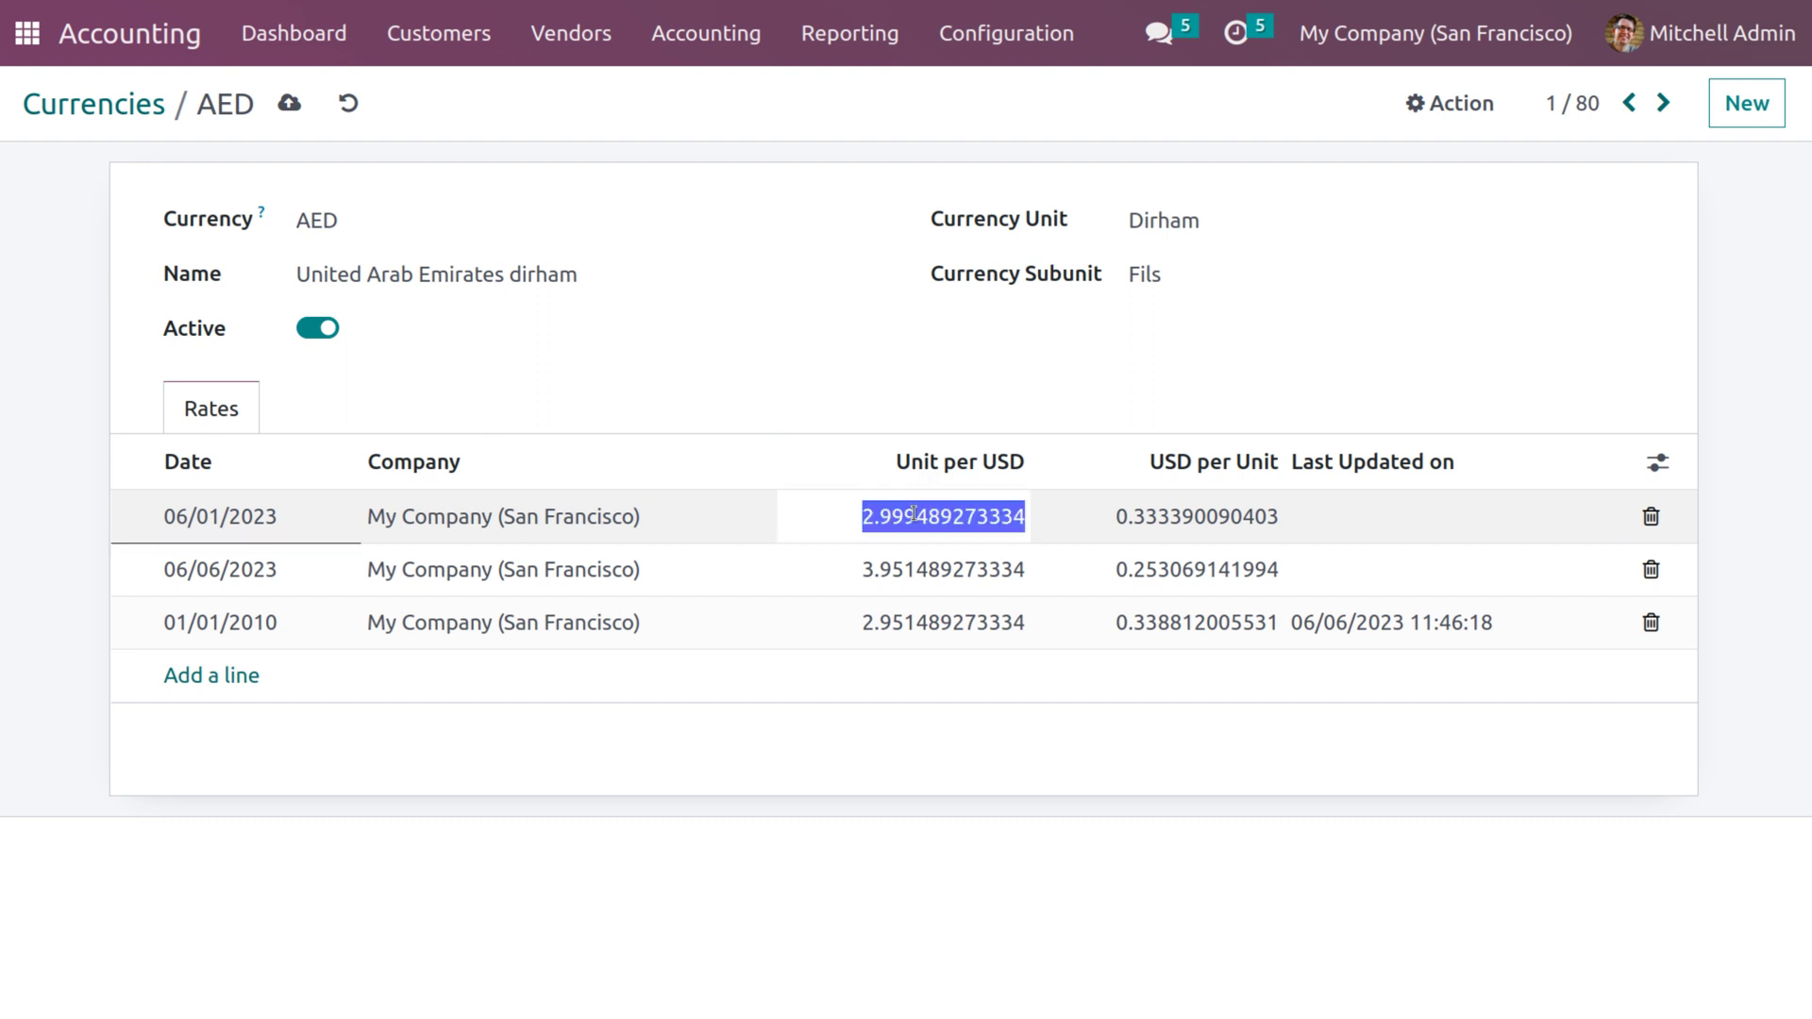
left_click(913, 515)
key("BackSpace")
type("1")
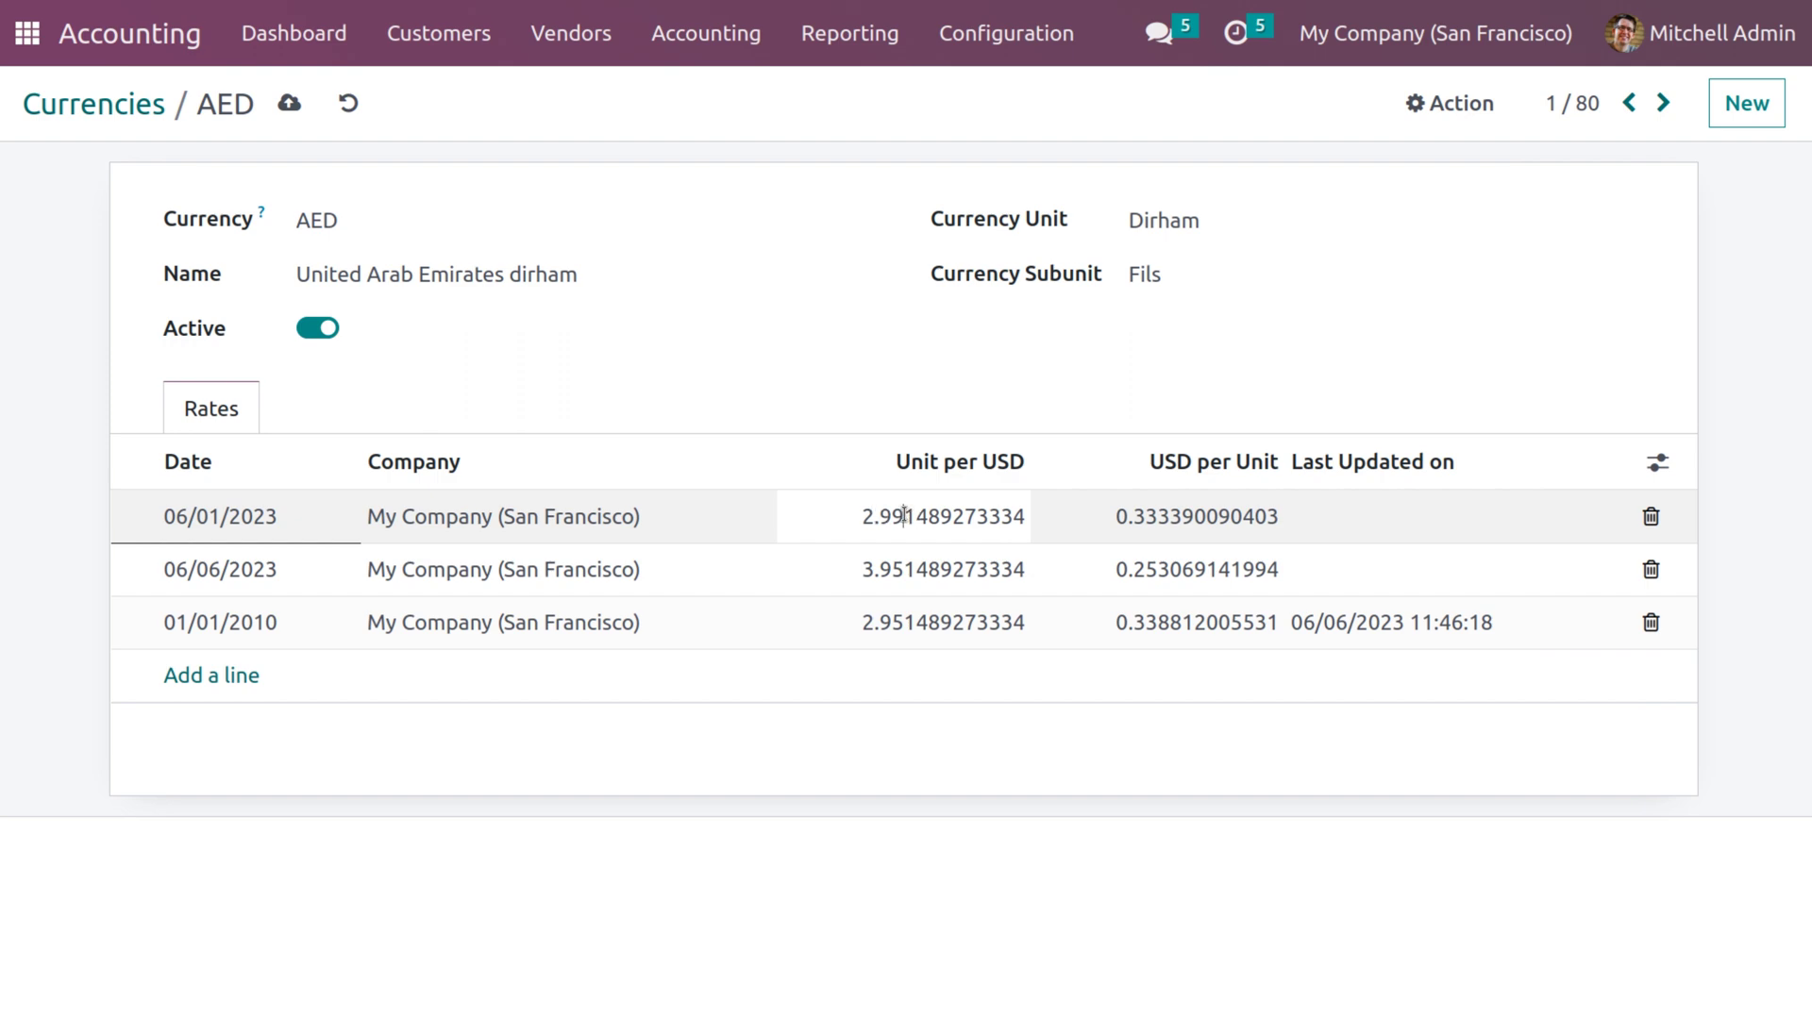
double_click(903, 515)
left_click(903, 516)
key("BackSpace")
type("1")
left_click(999, 762)
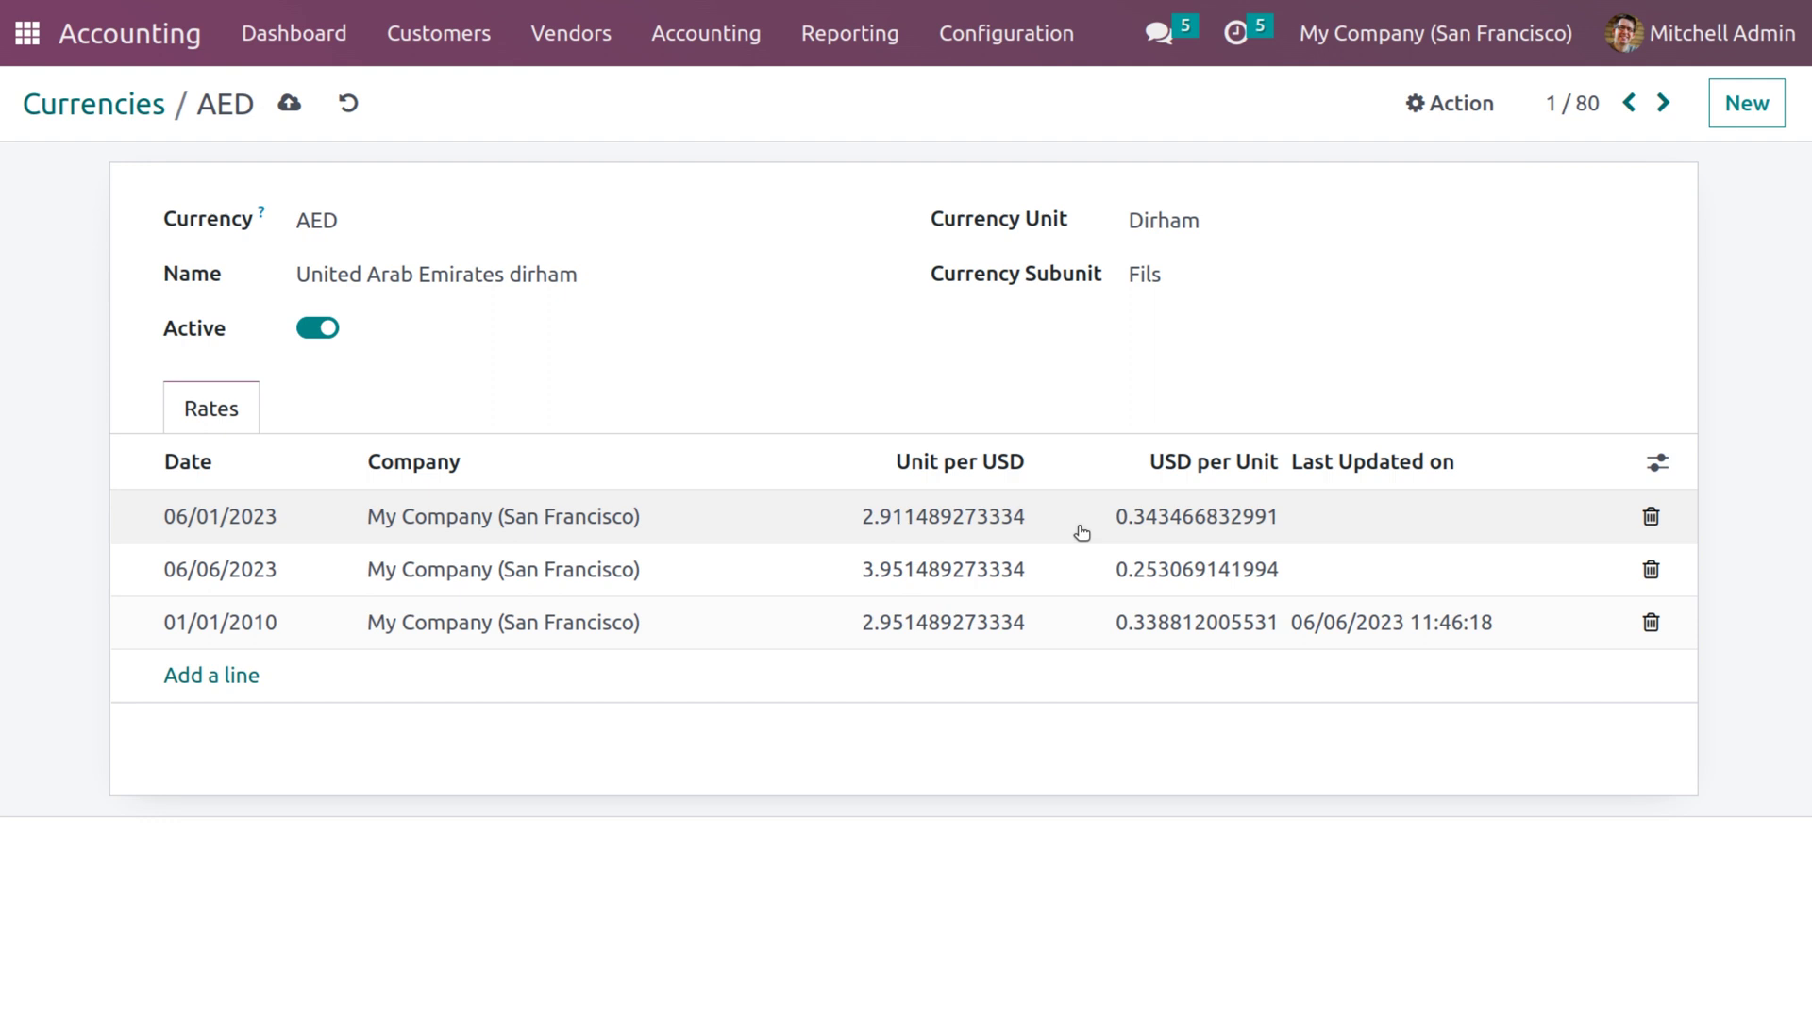
left_click(279, 113)
Step: Start a new invoice from Customers > Invoices
left_click(412, 49)
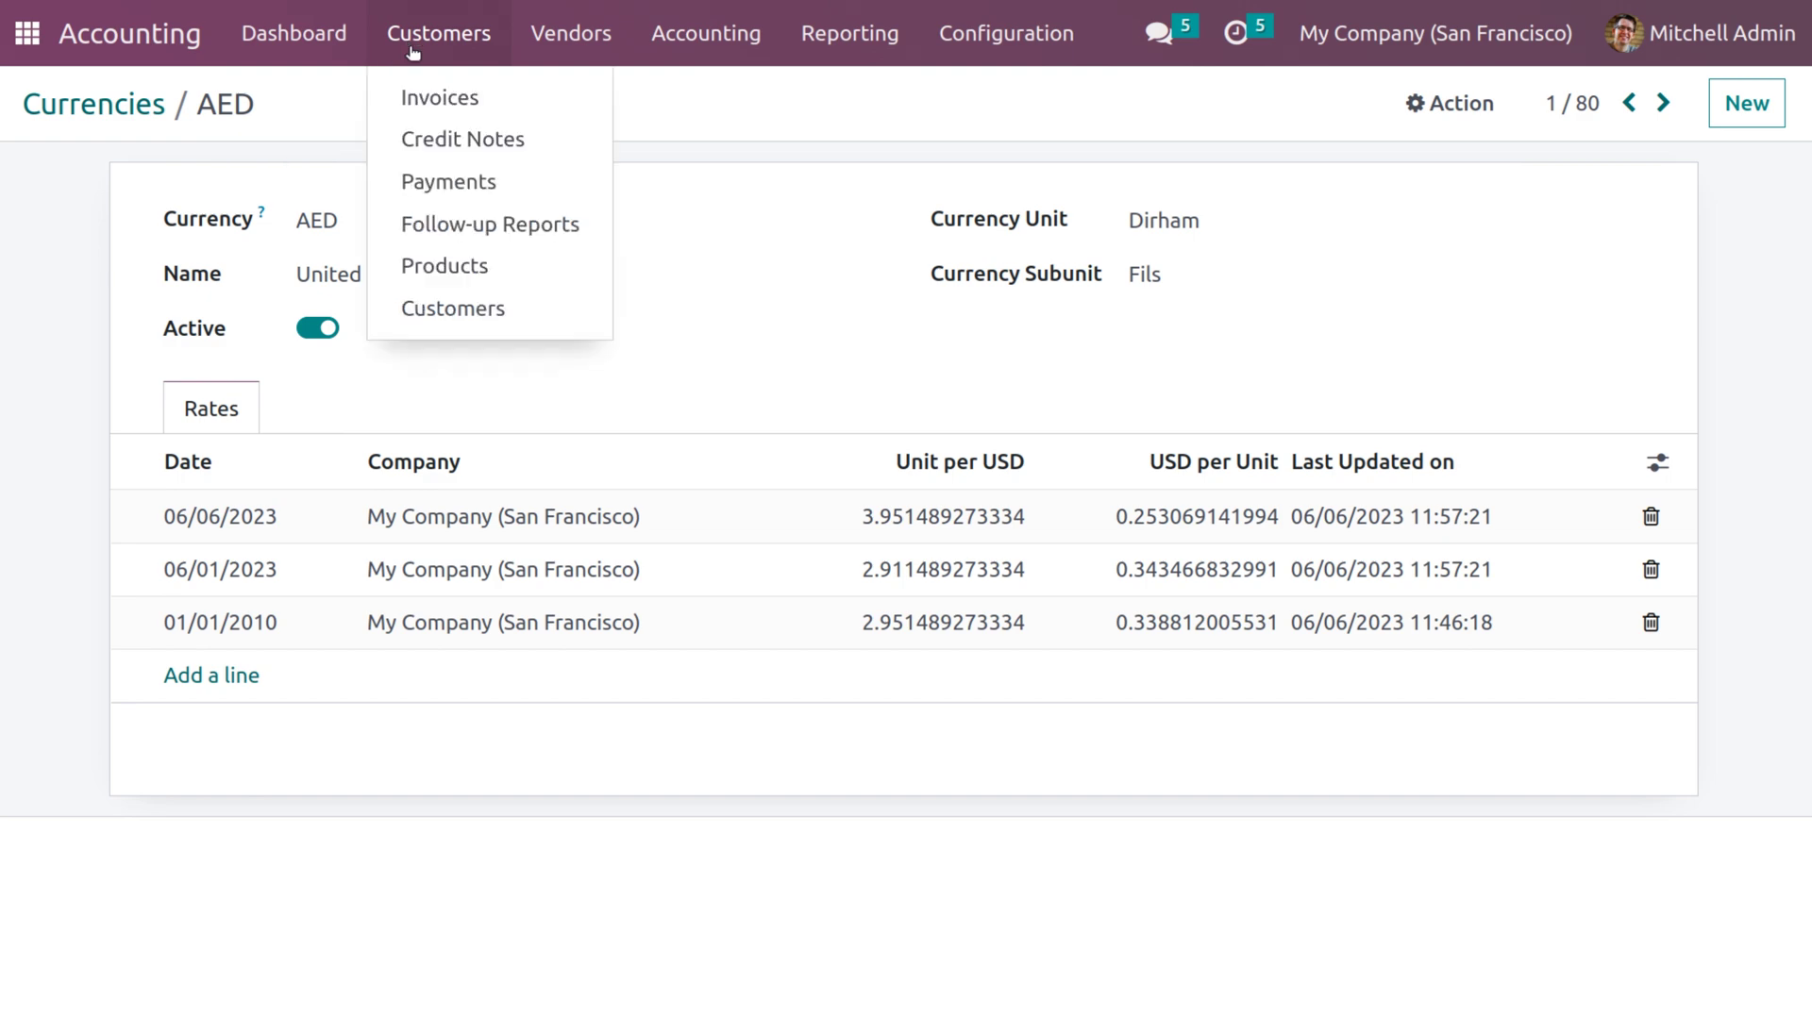
left_click(434, 98)
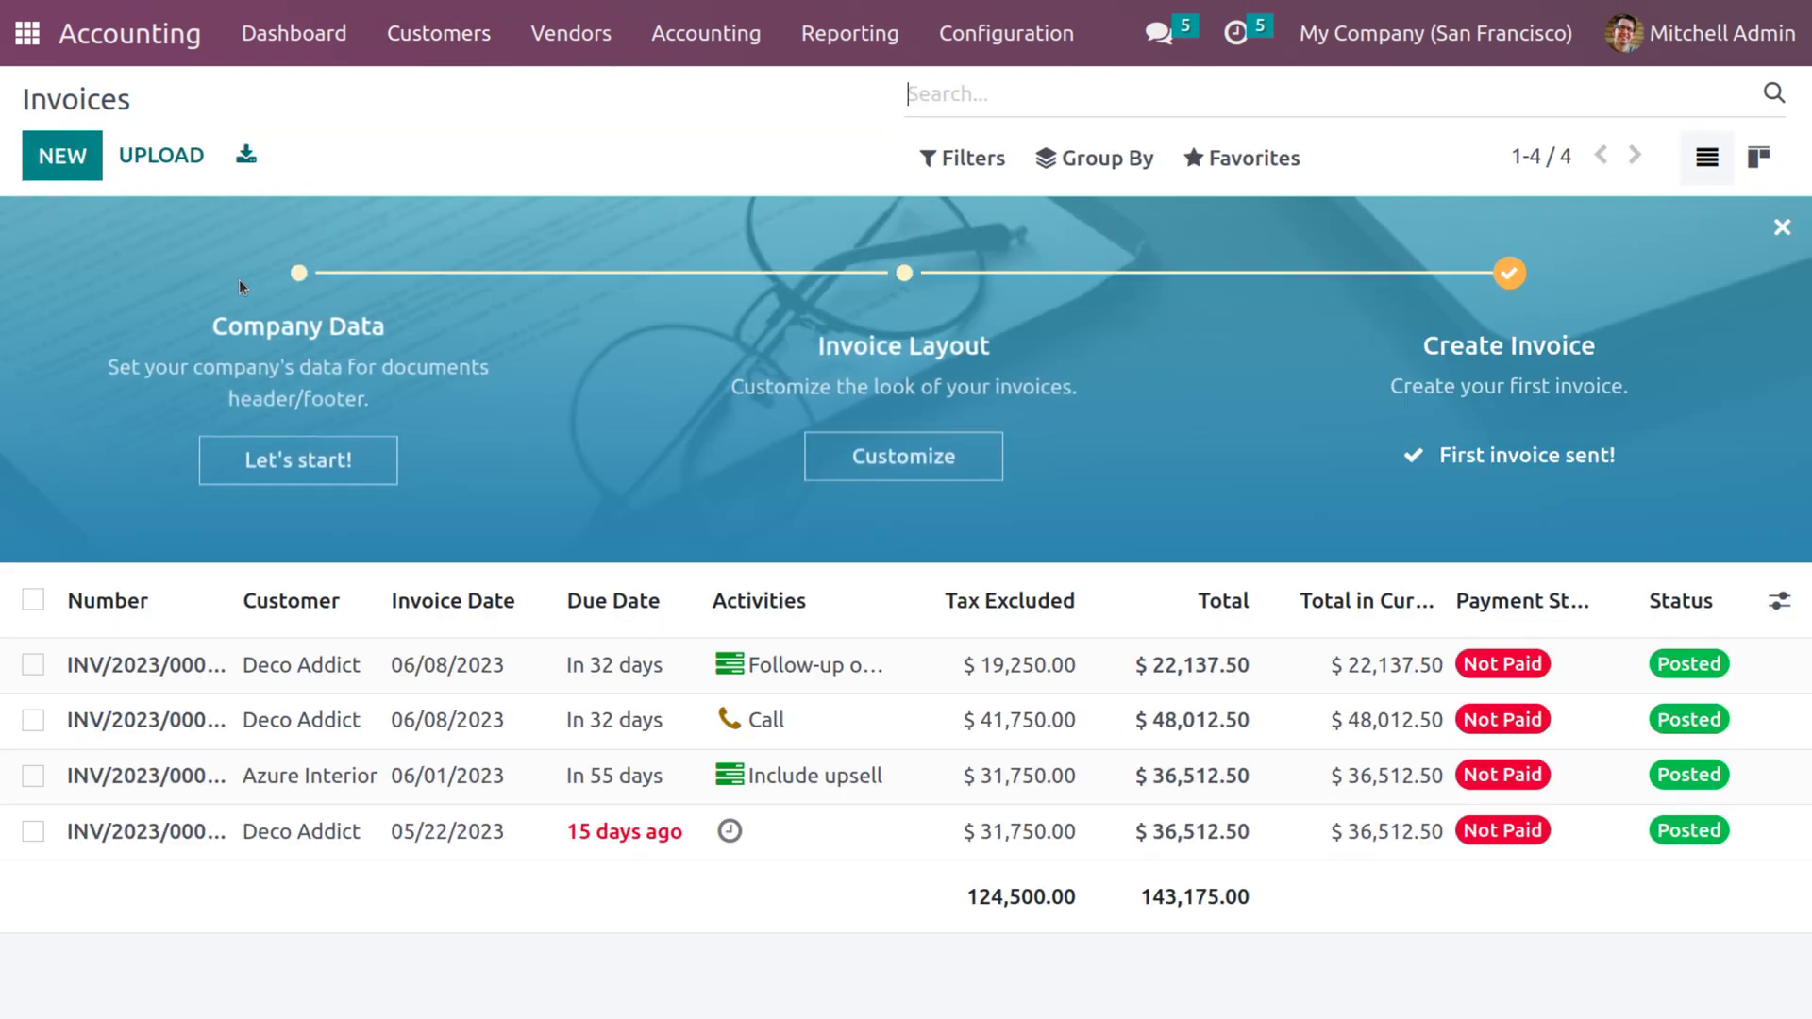
left_click(86, 161)
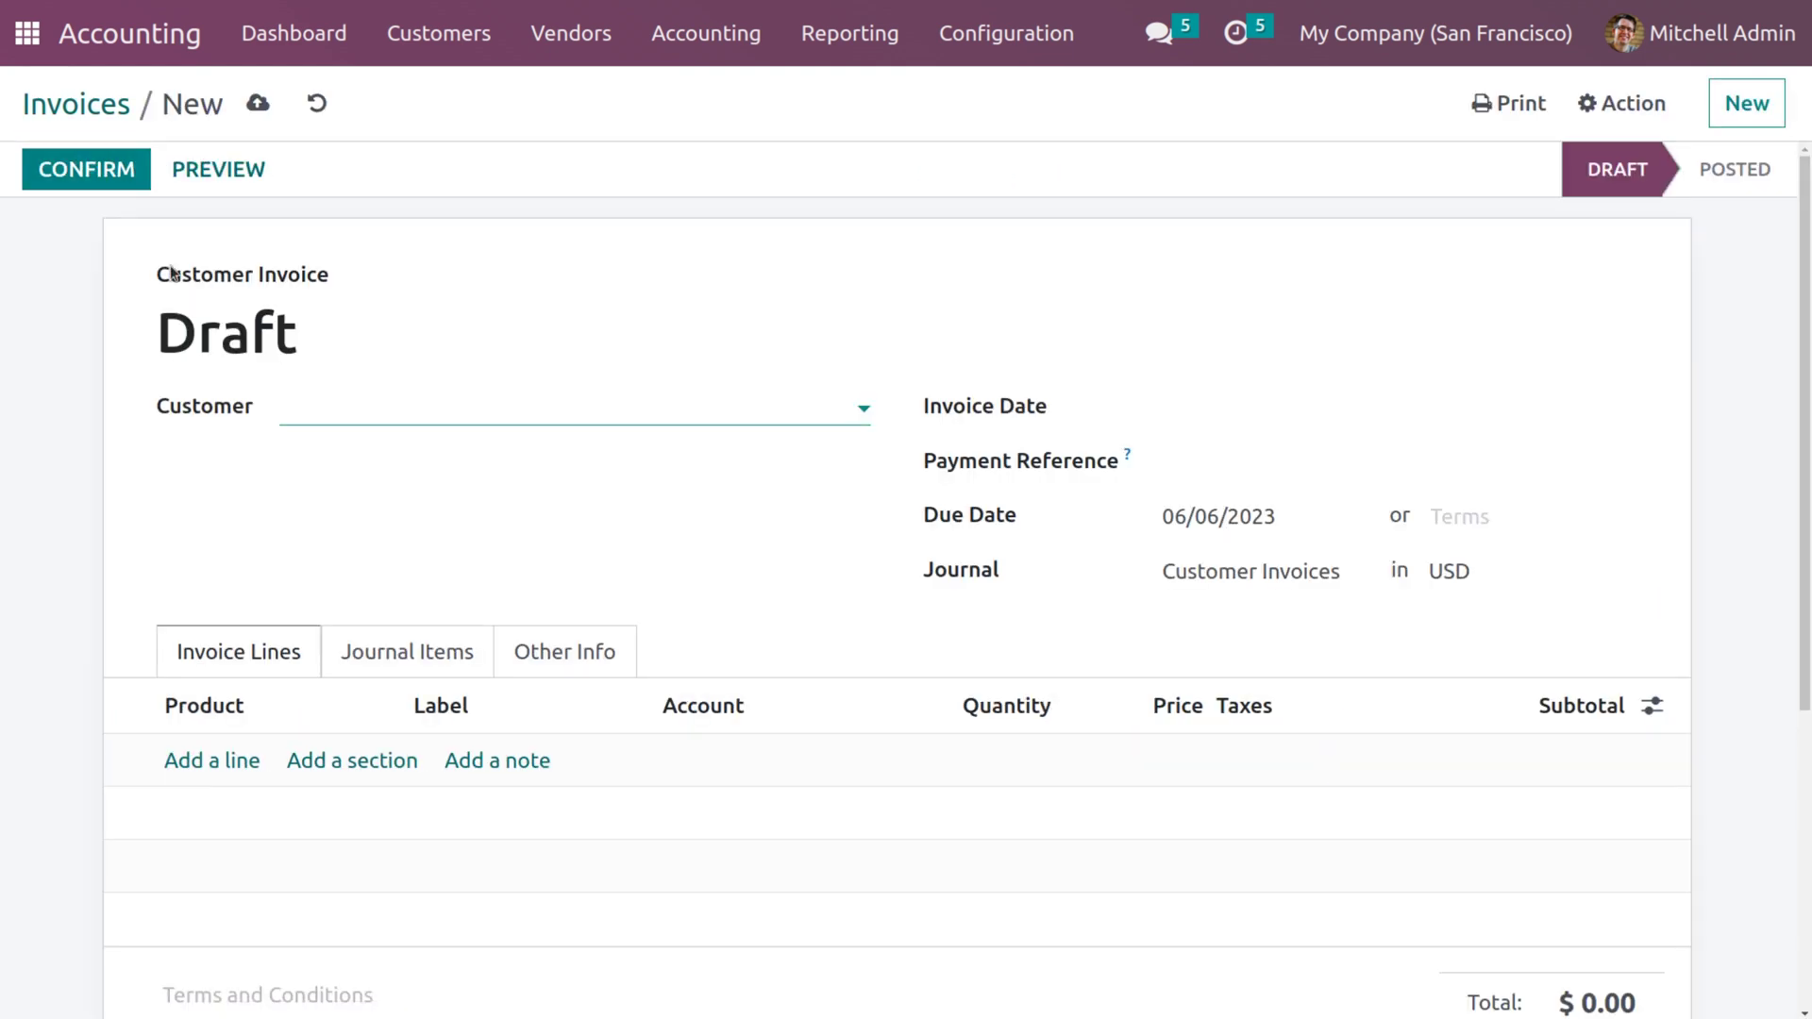
Step: Create a new customer by typing their name and set them on the invoice
left_click(359, 400)
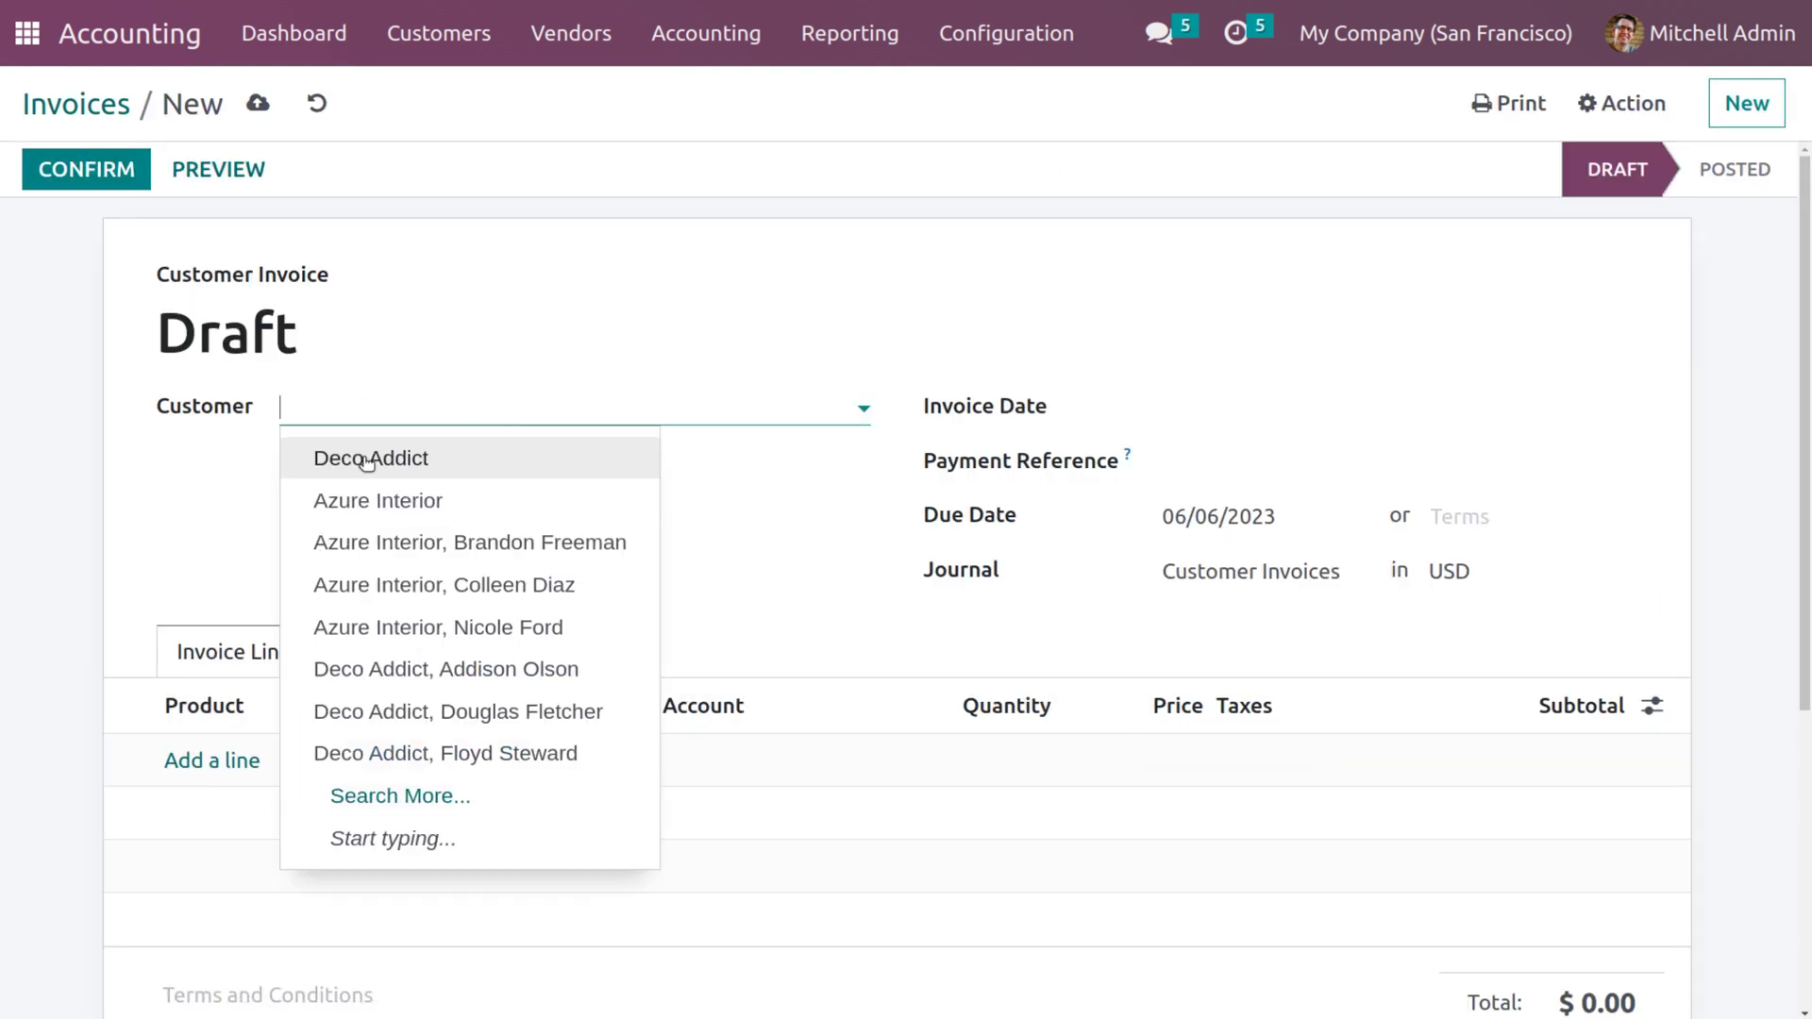
type("jerry")
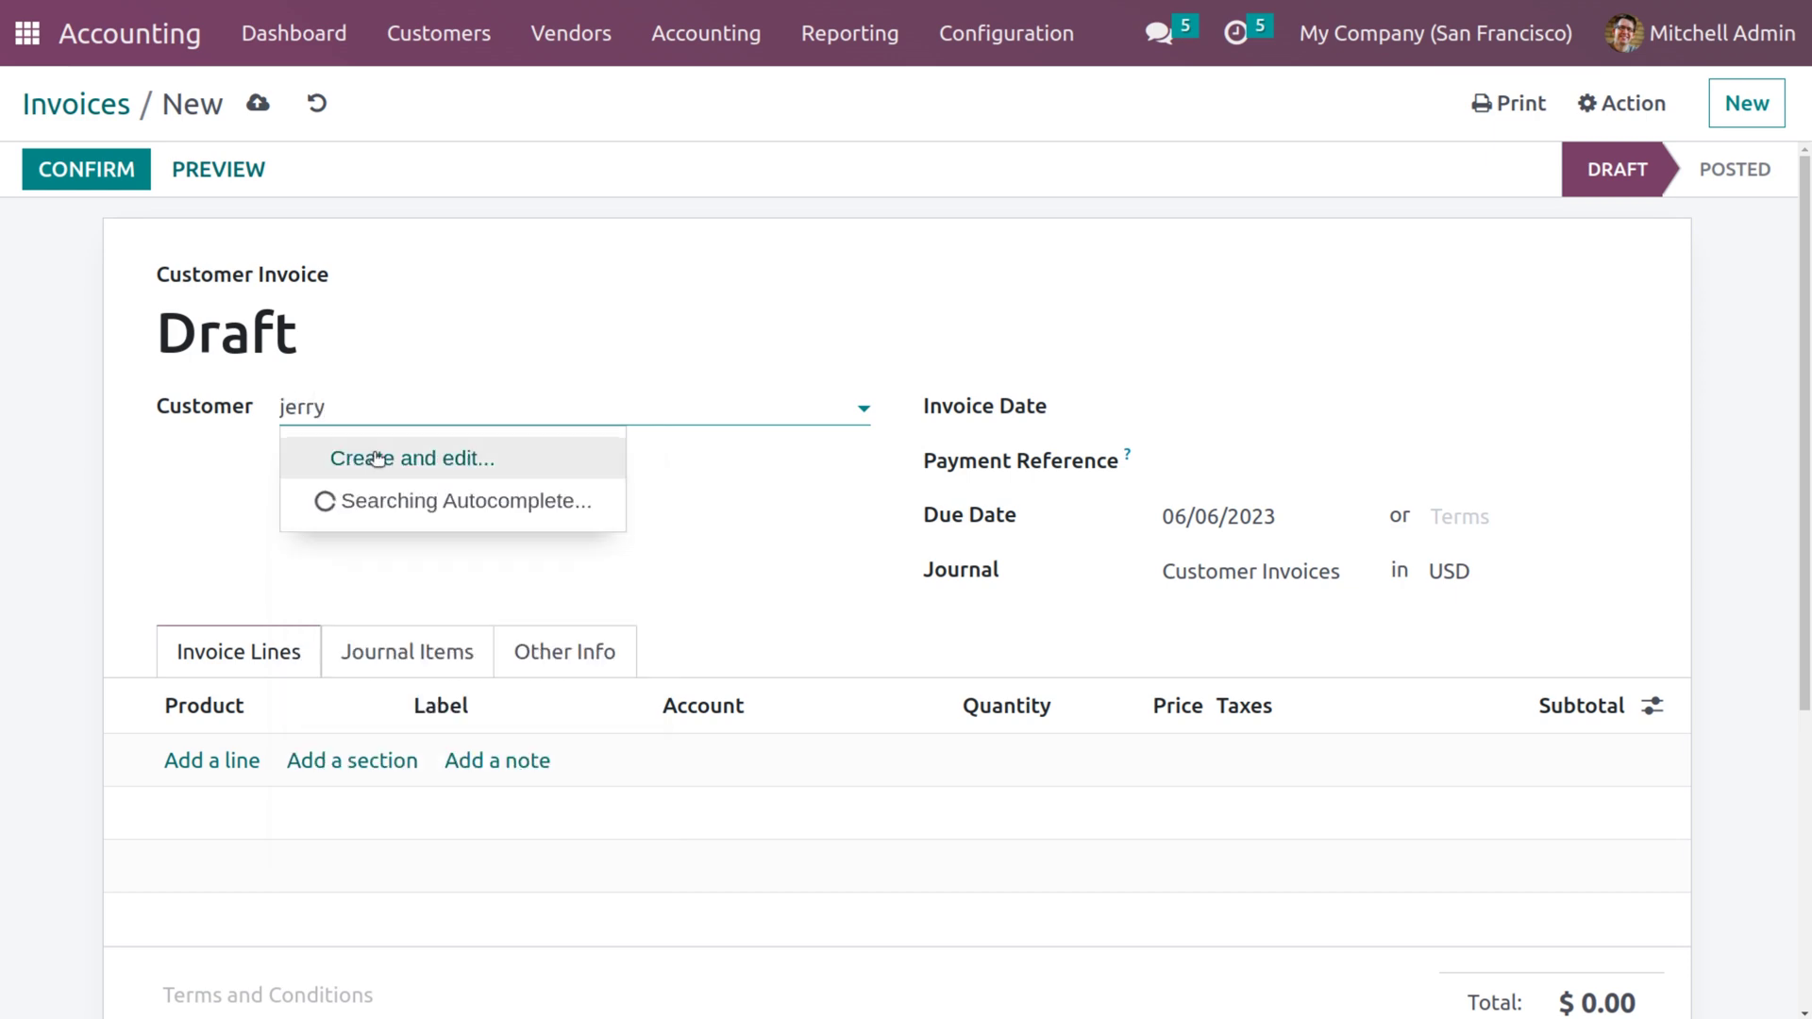
left_click(377, 458)
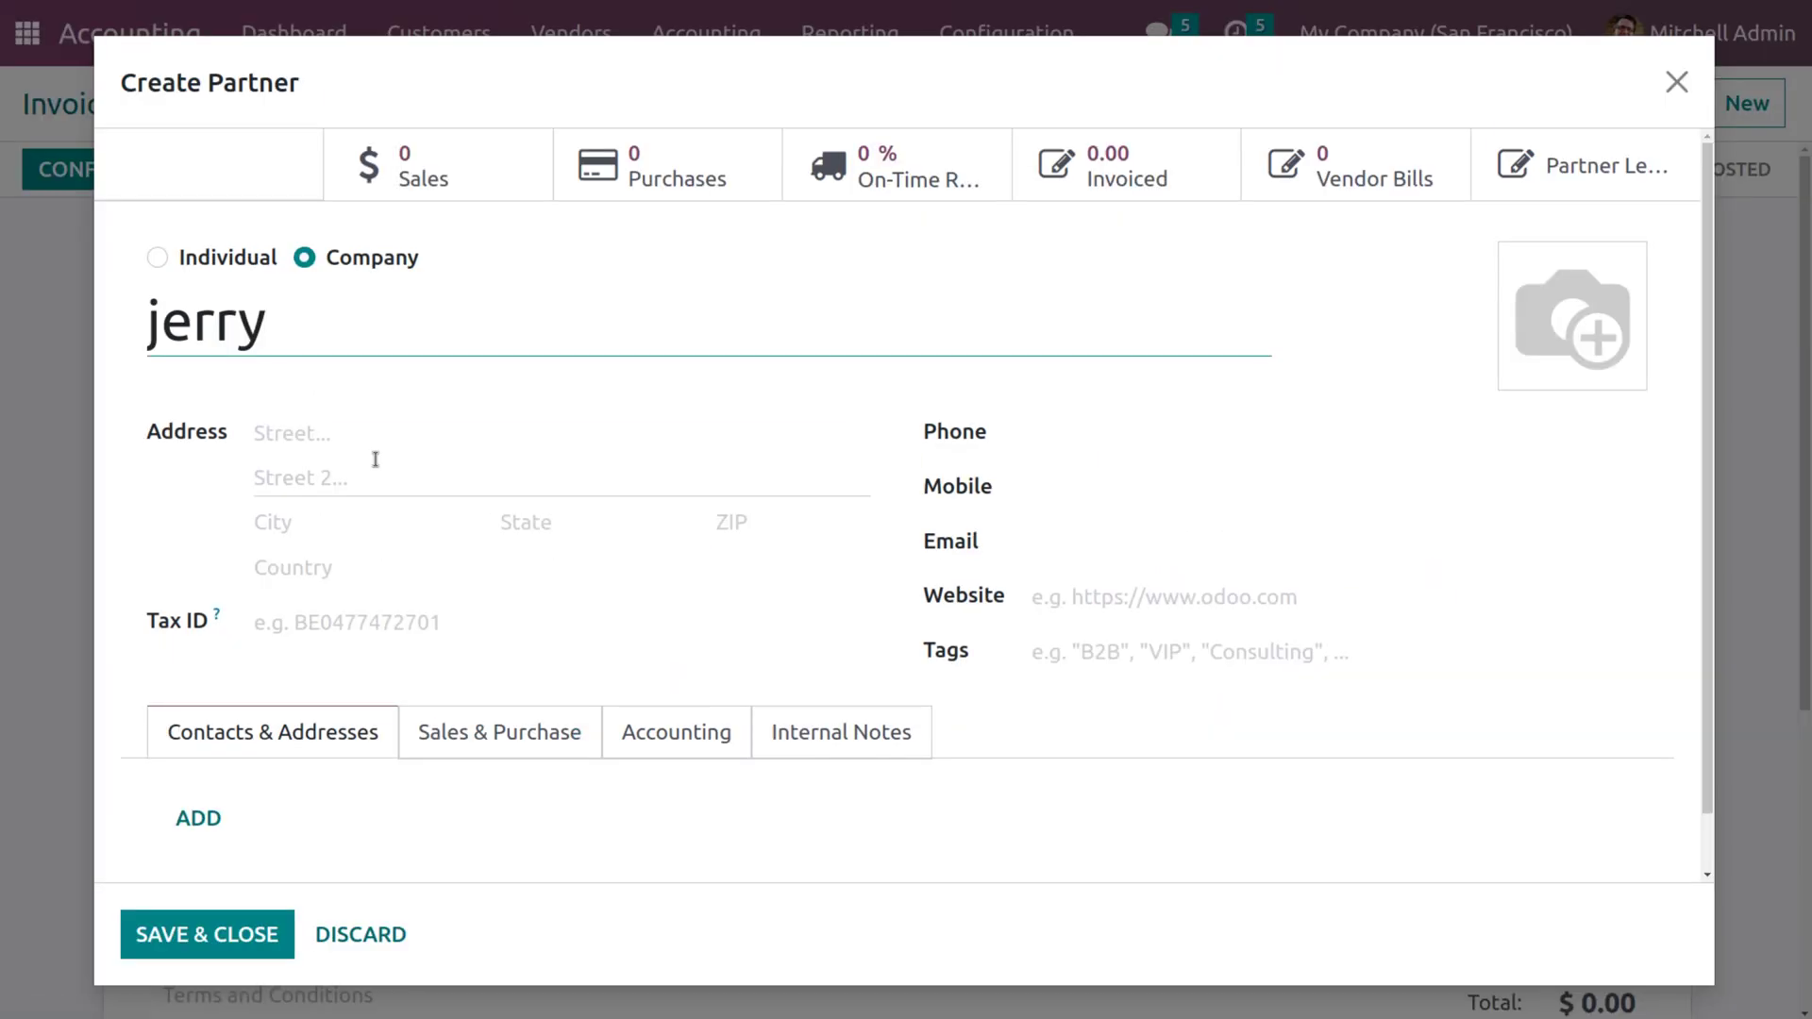
left_click(255, 925)
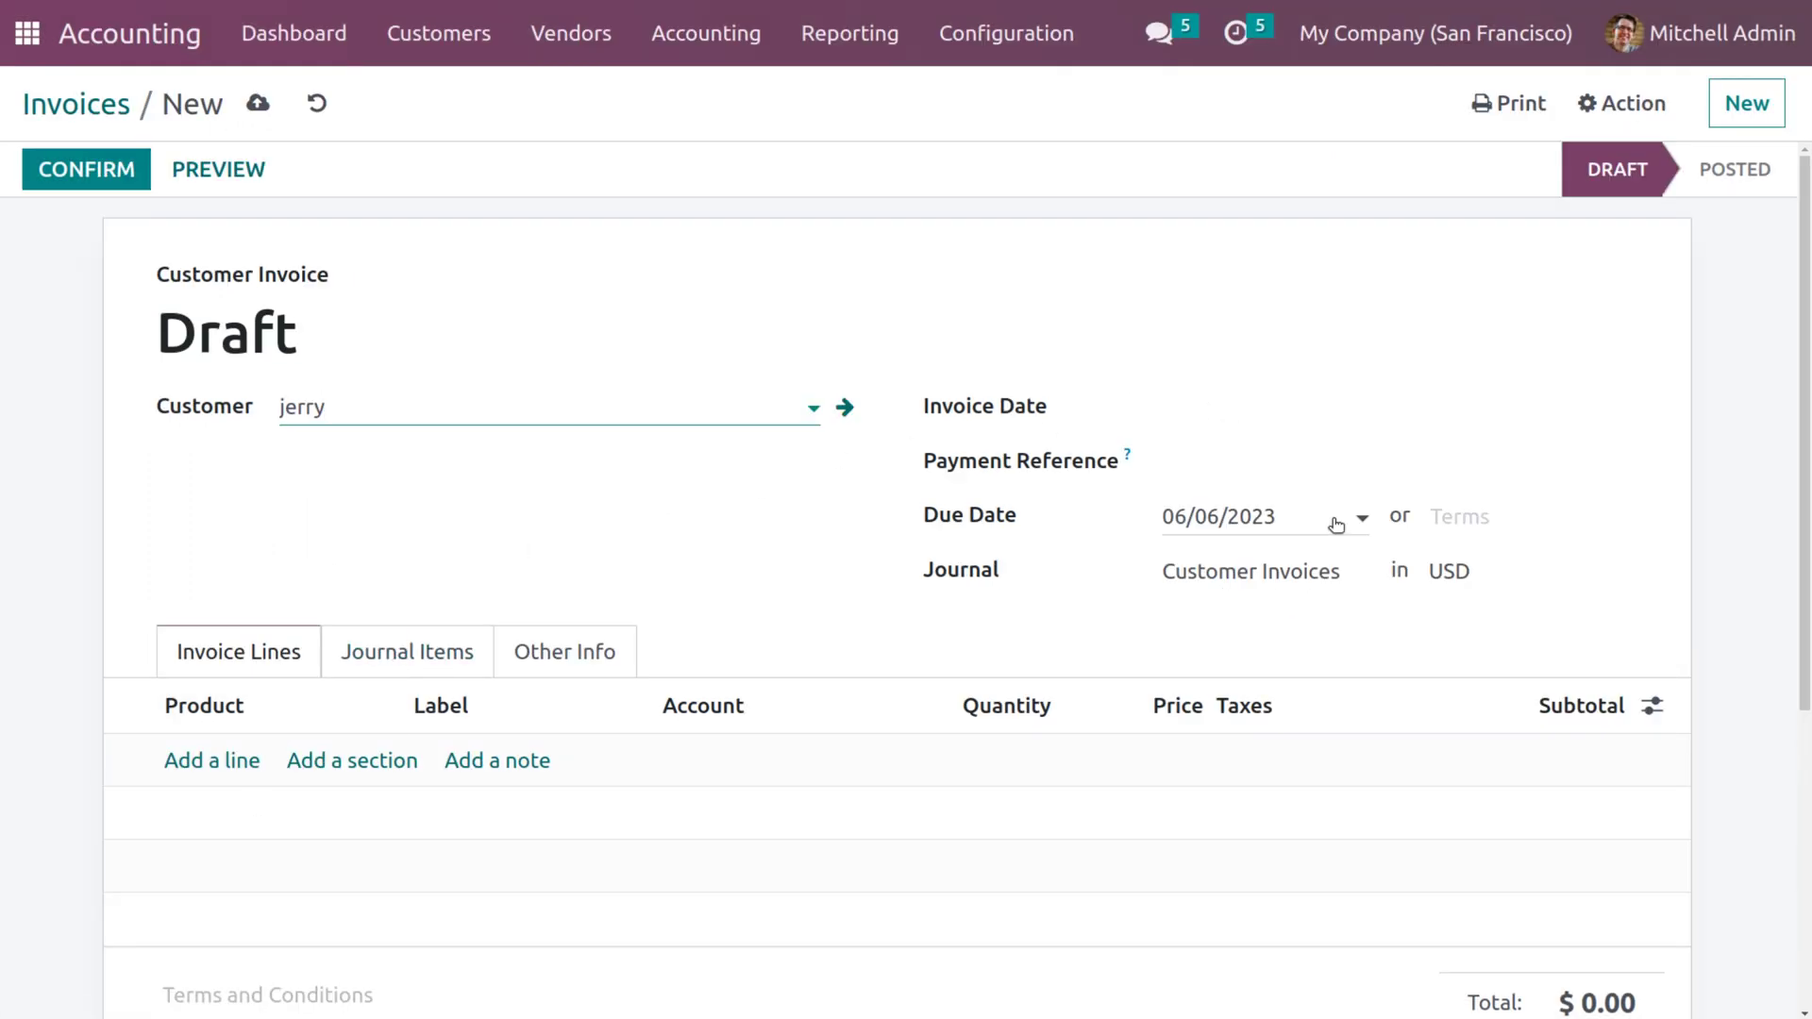
left_click(1454, 571)
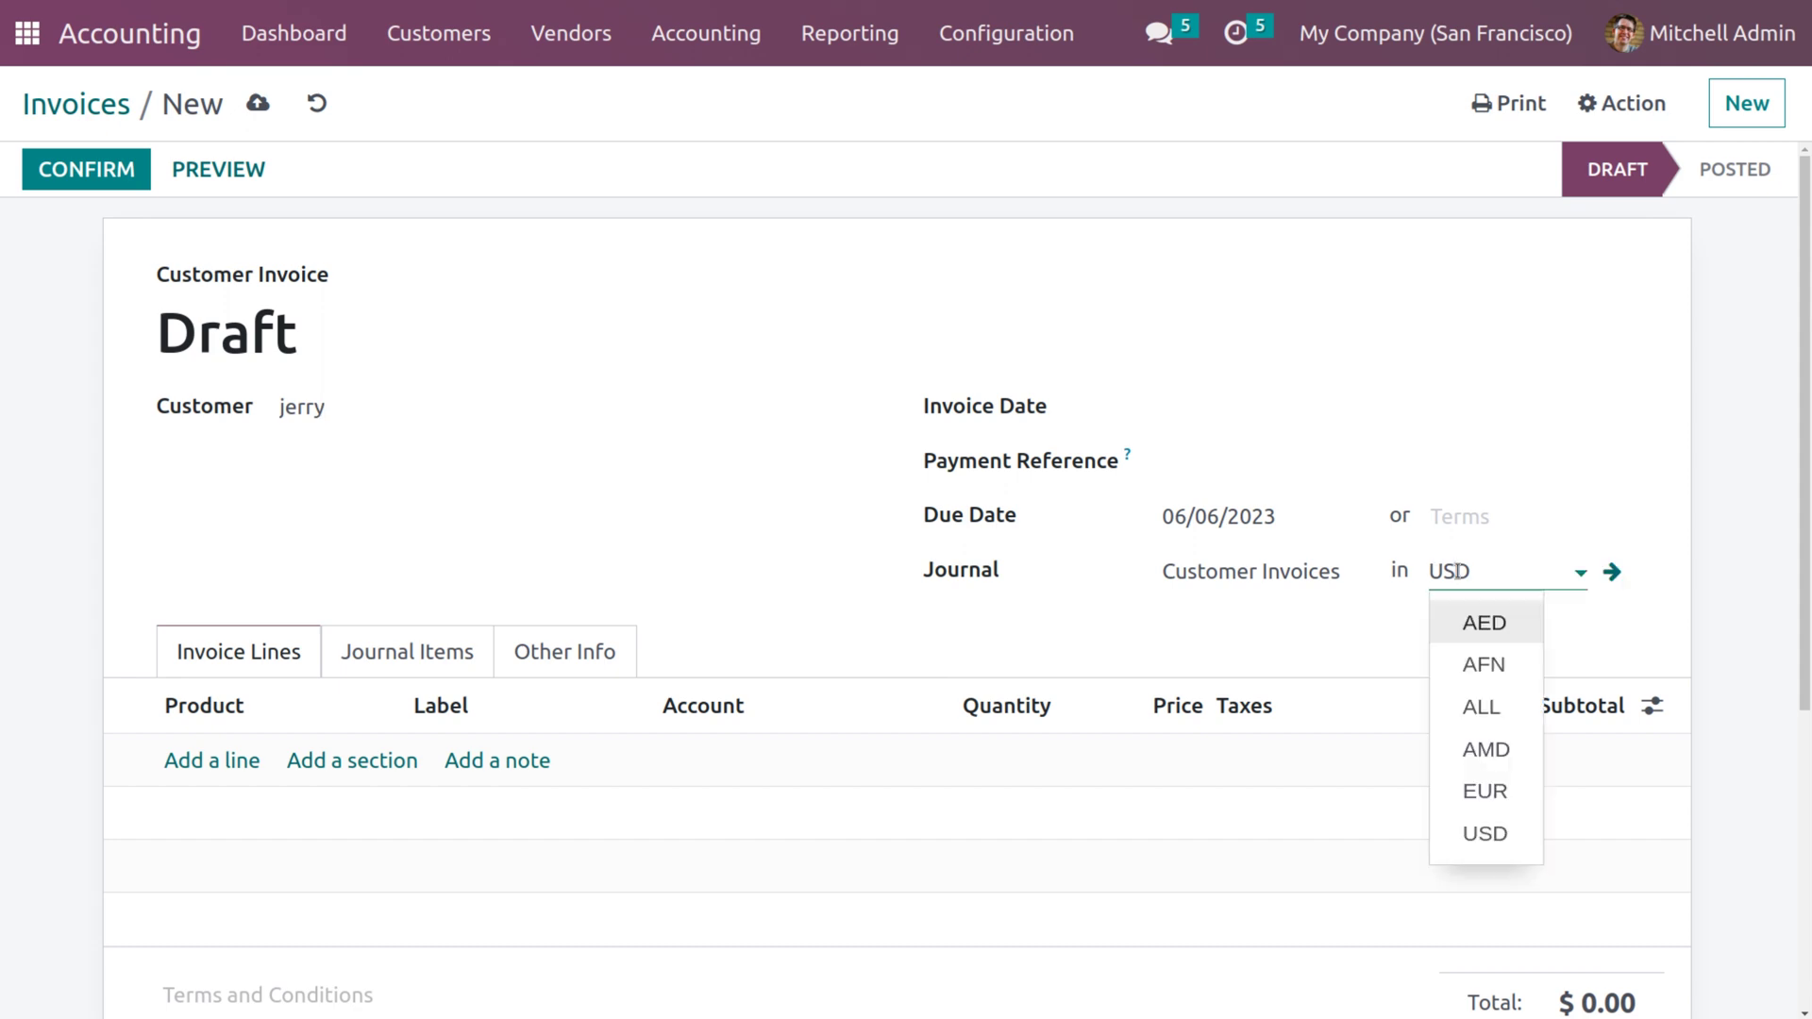
Step: Set the invoice currency to AED and the invoice date to 06/01/2023
left_click(1477, 626)
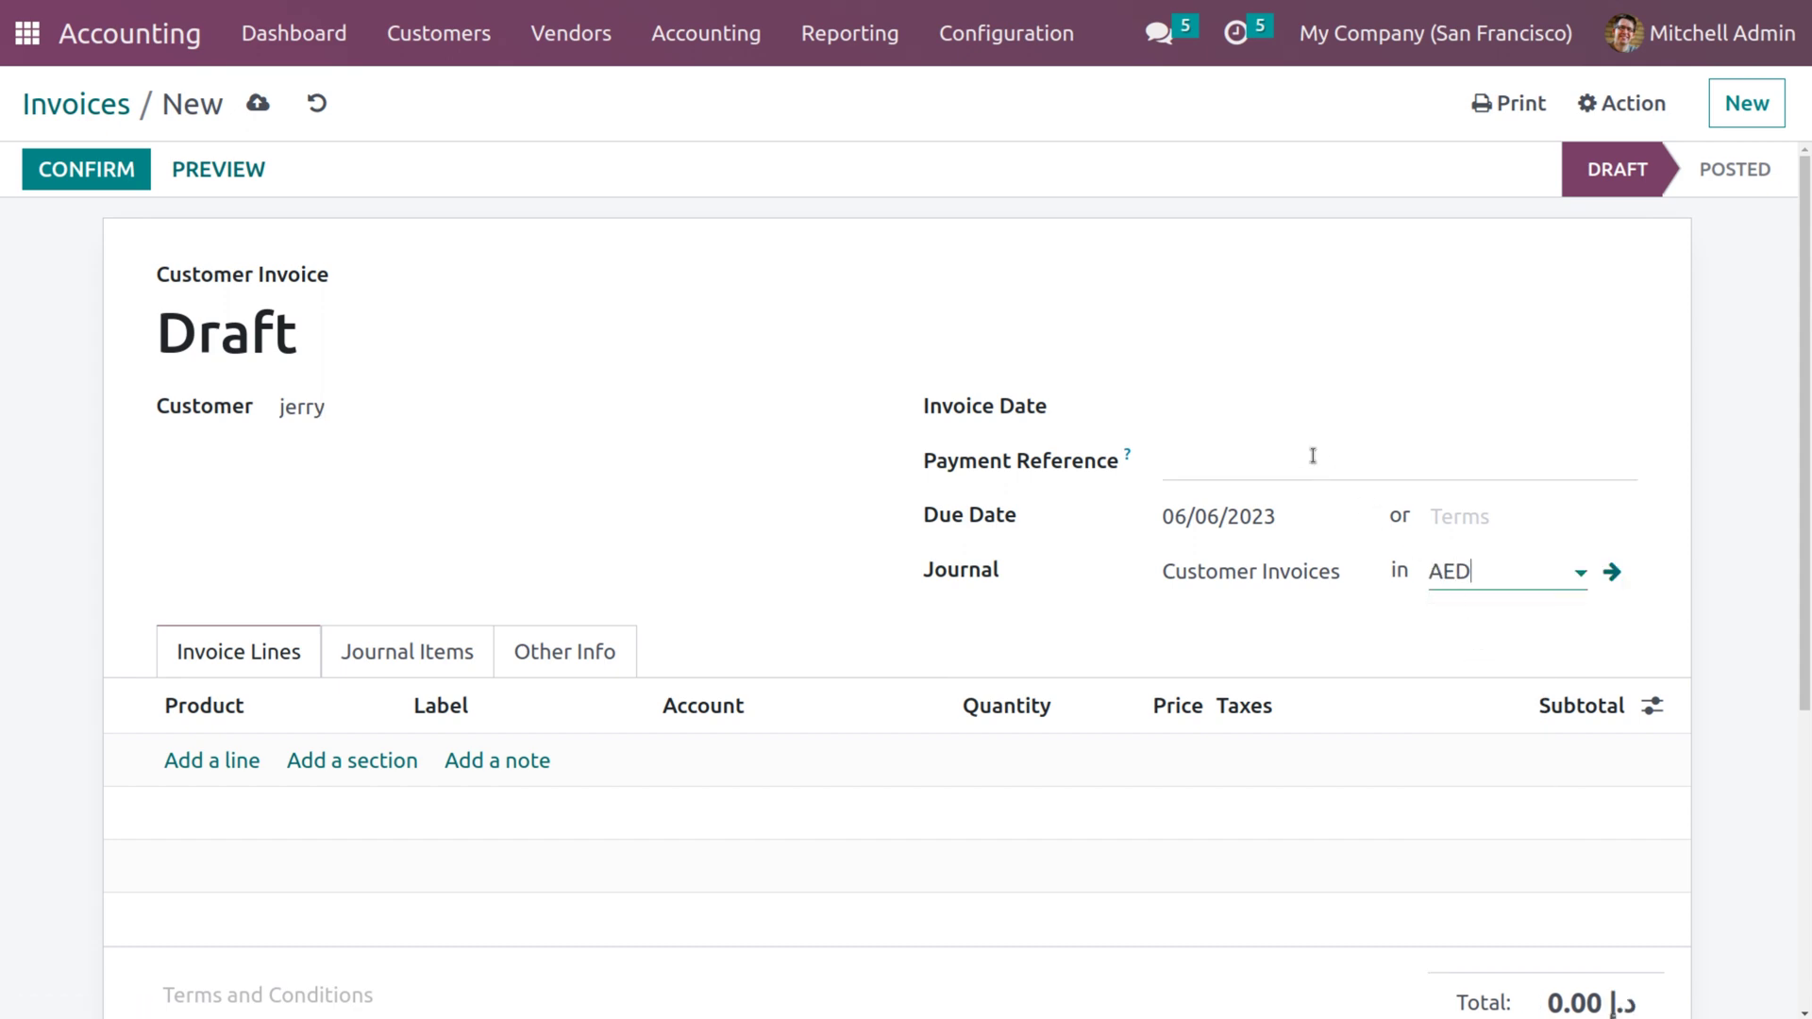
left_click(1216, 415)
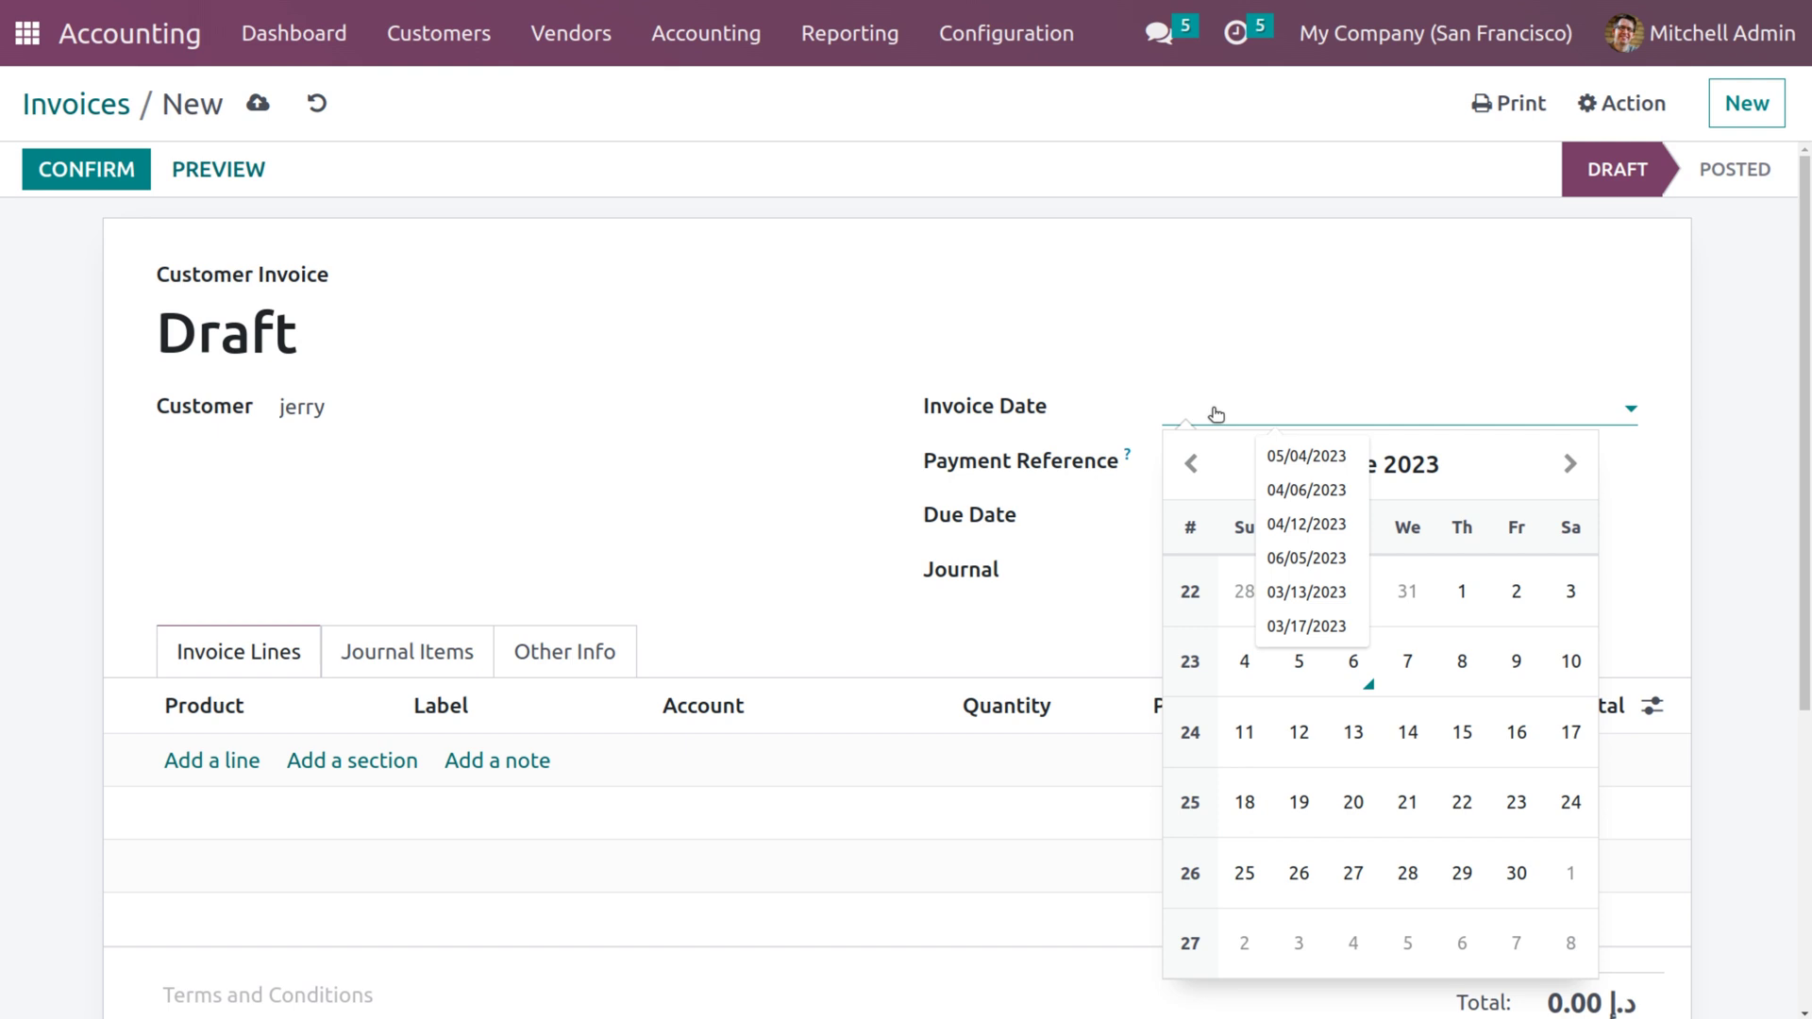
left_click(1470, 587)
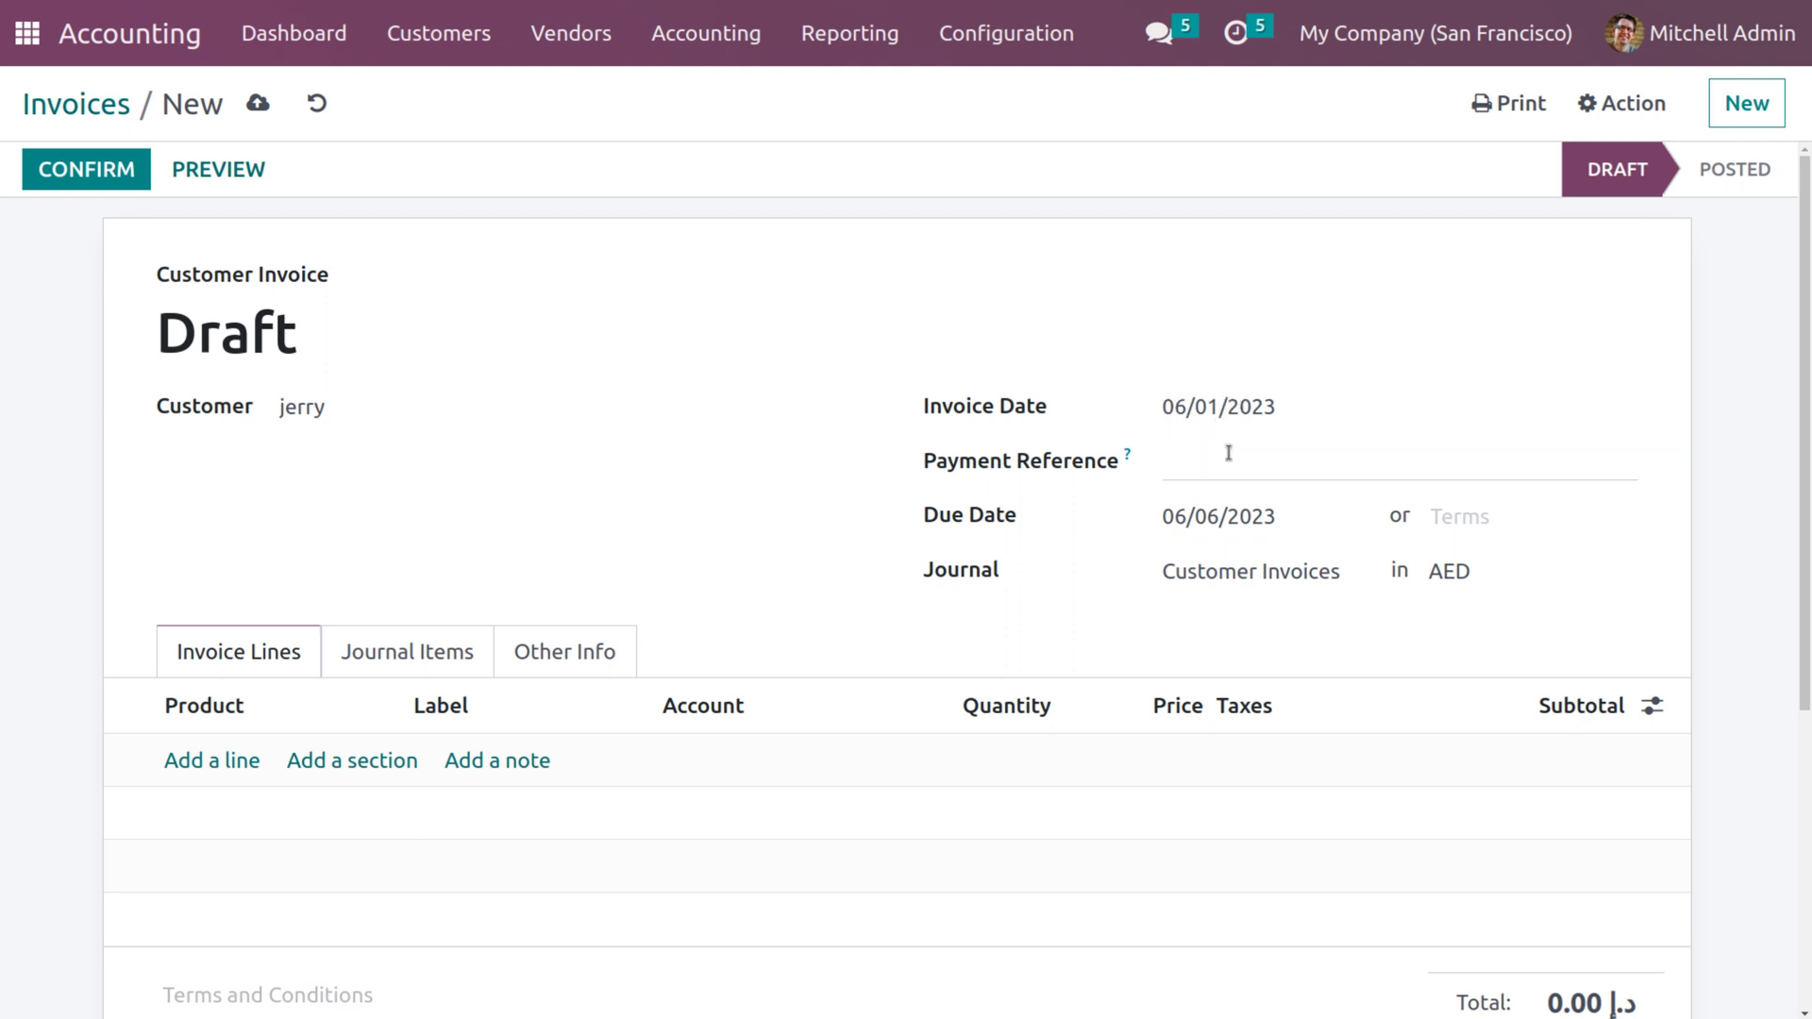
Step: Add the white Customizable Desk without 15% tax, switch currency to USD, then delete the line
left_click(230, 761)
left_click(229, 762)
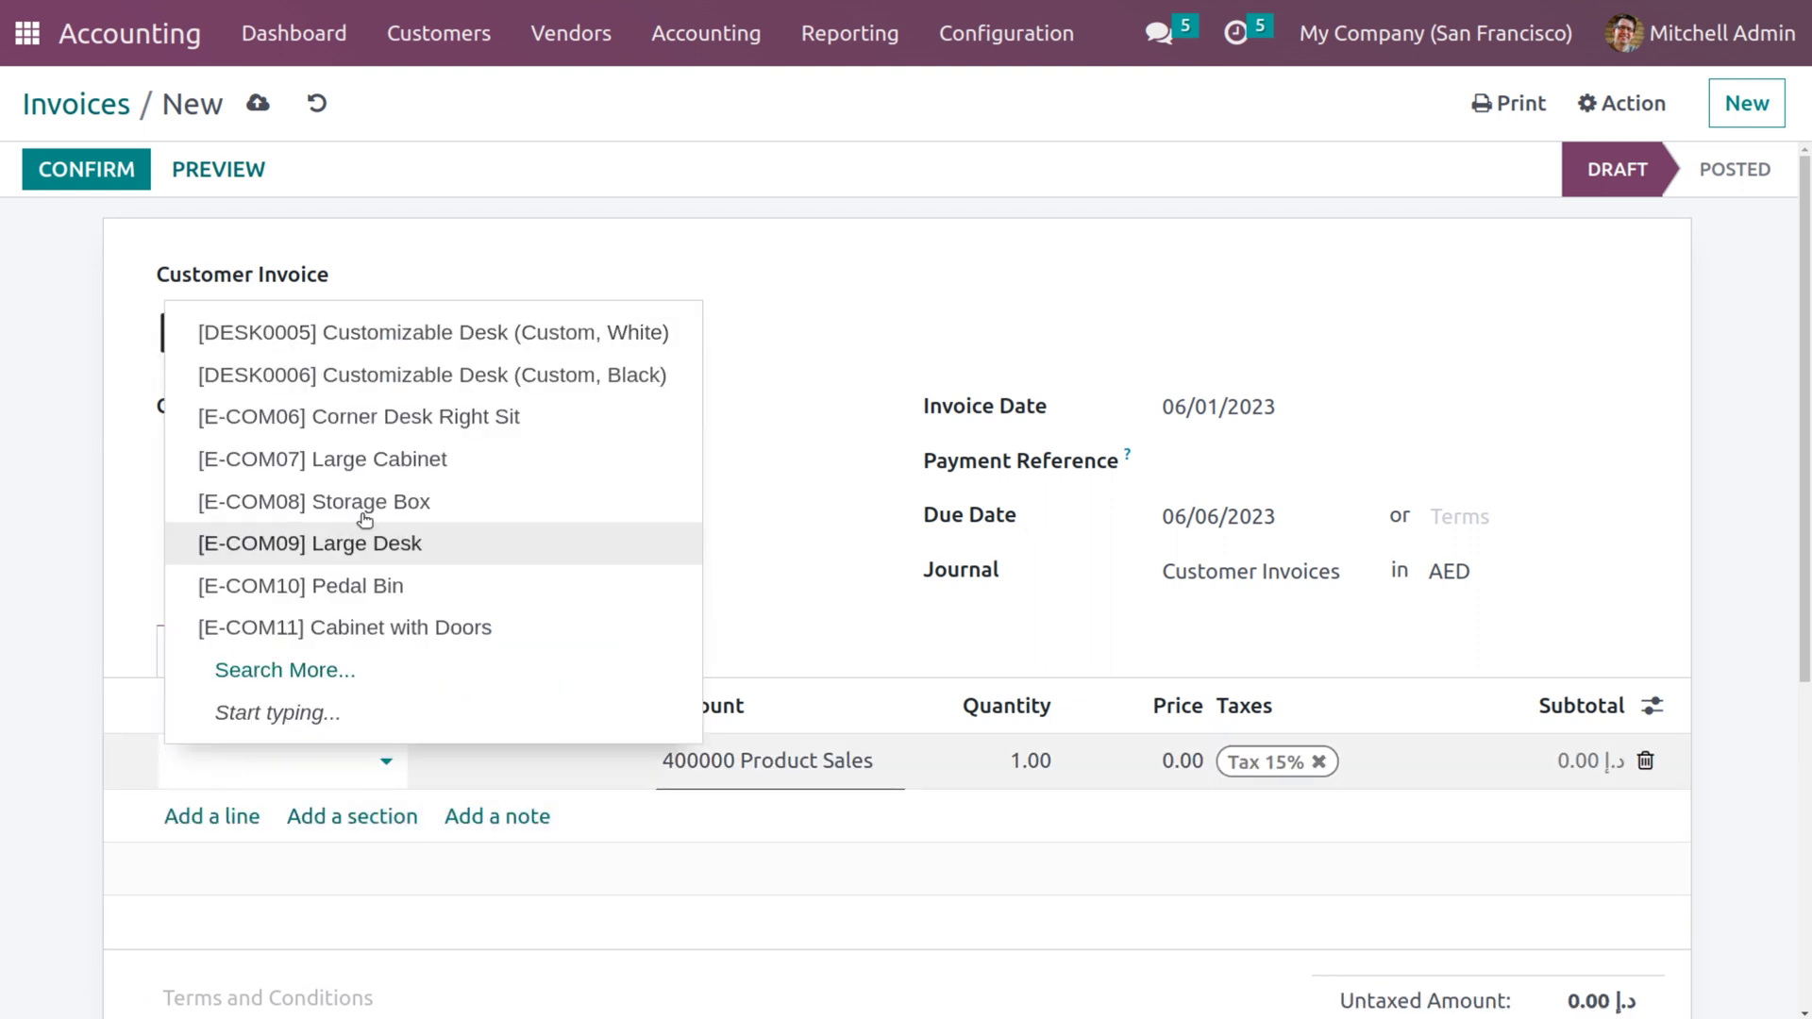
left_click(484, 335)
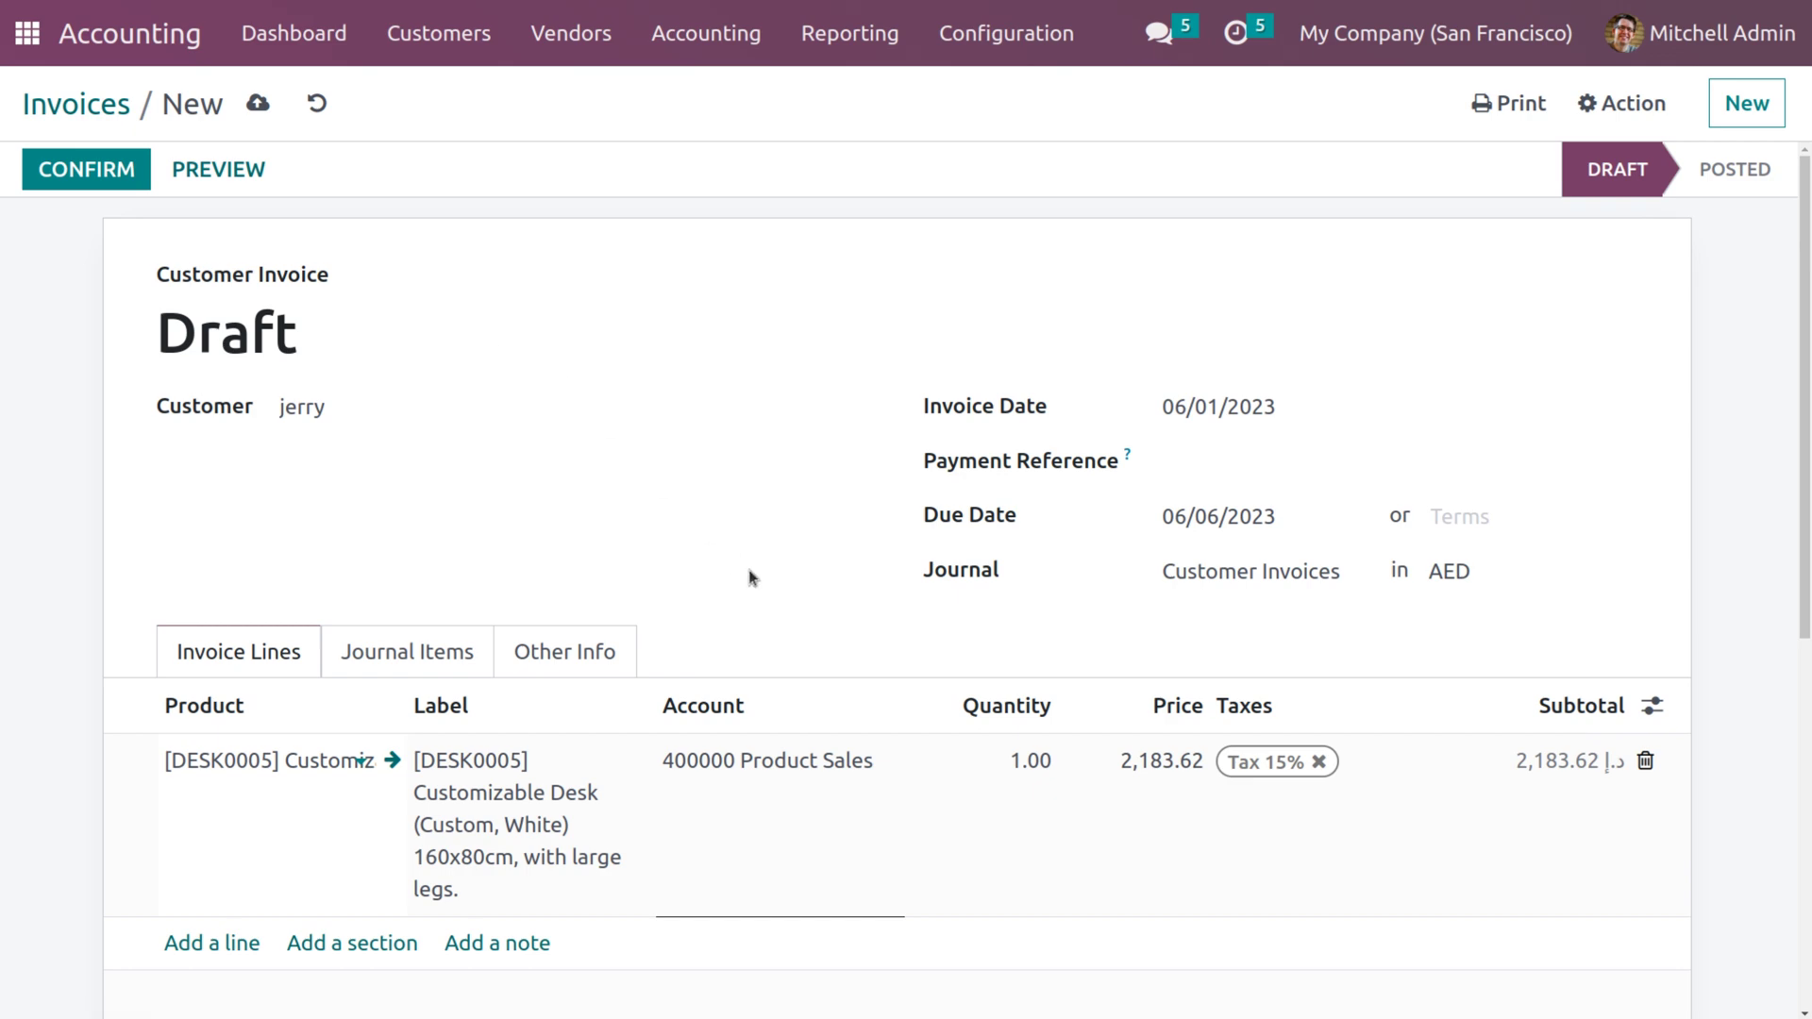
left_click(1321, 762)
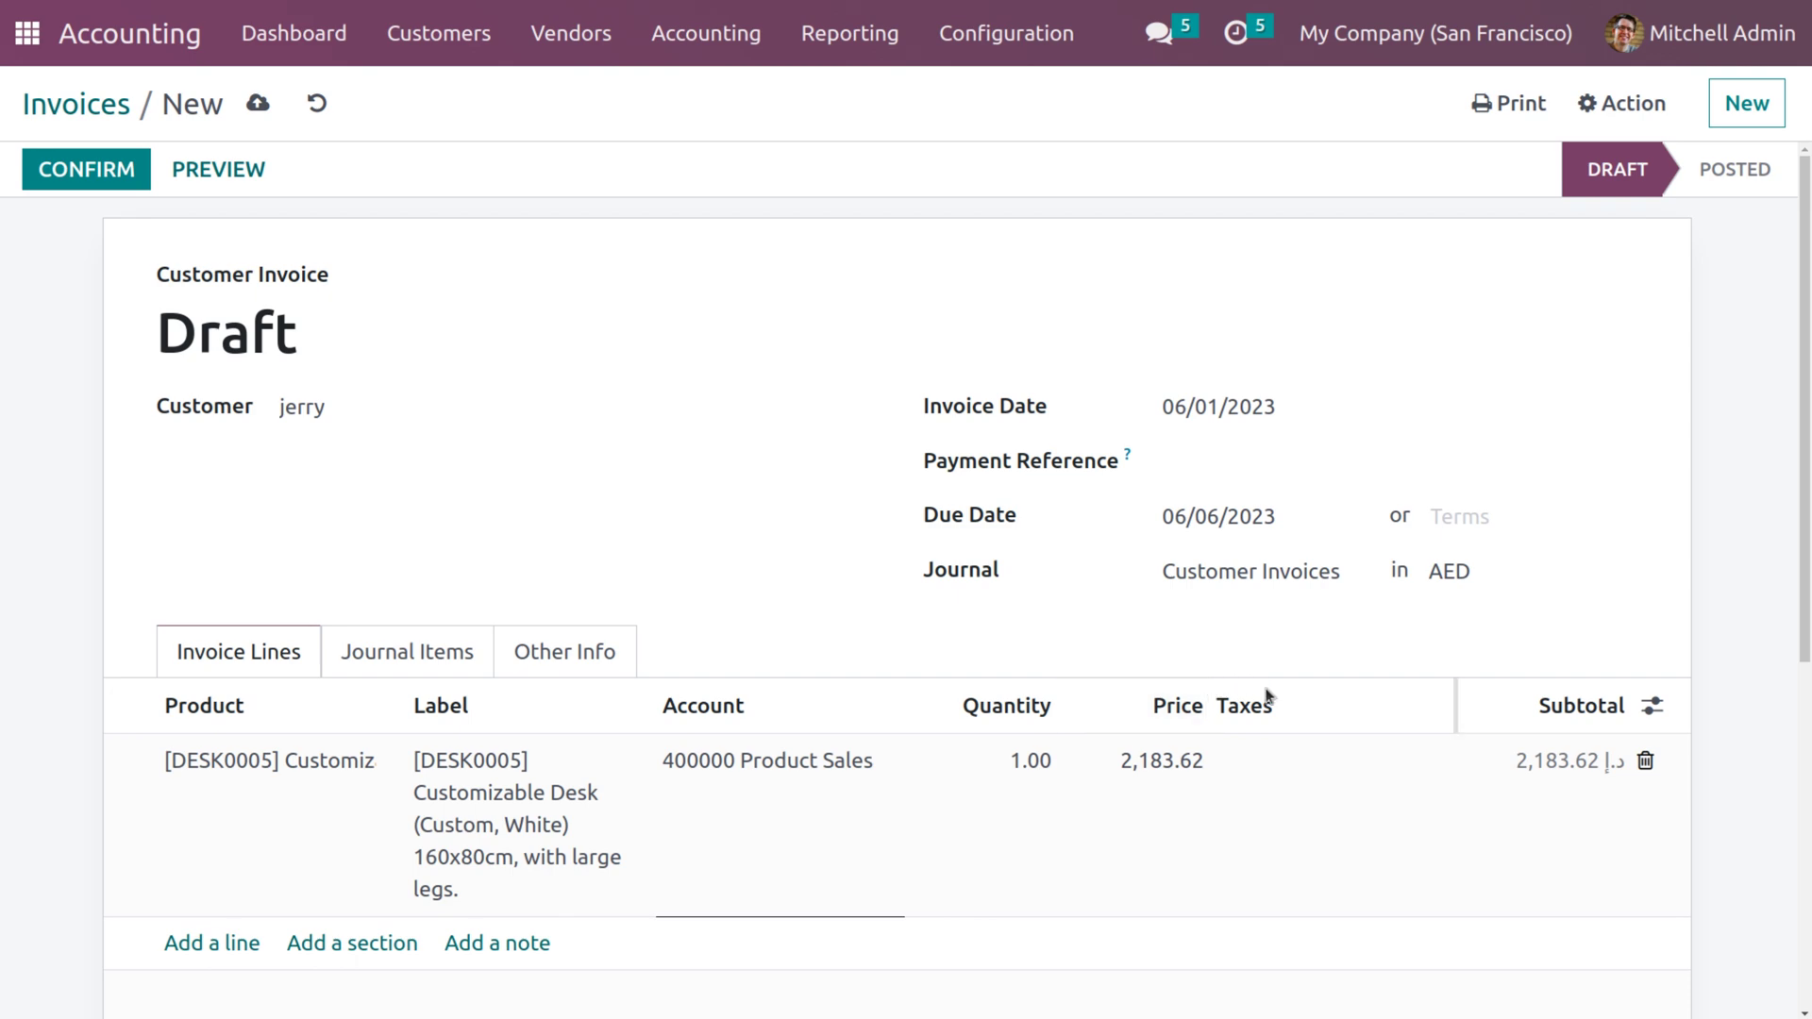
left_click(1470, 572)
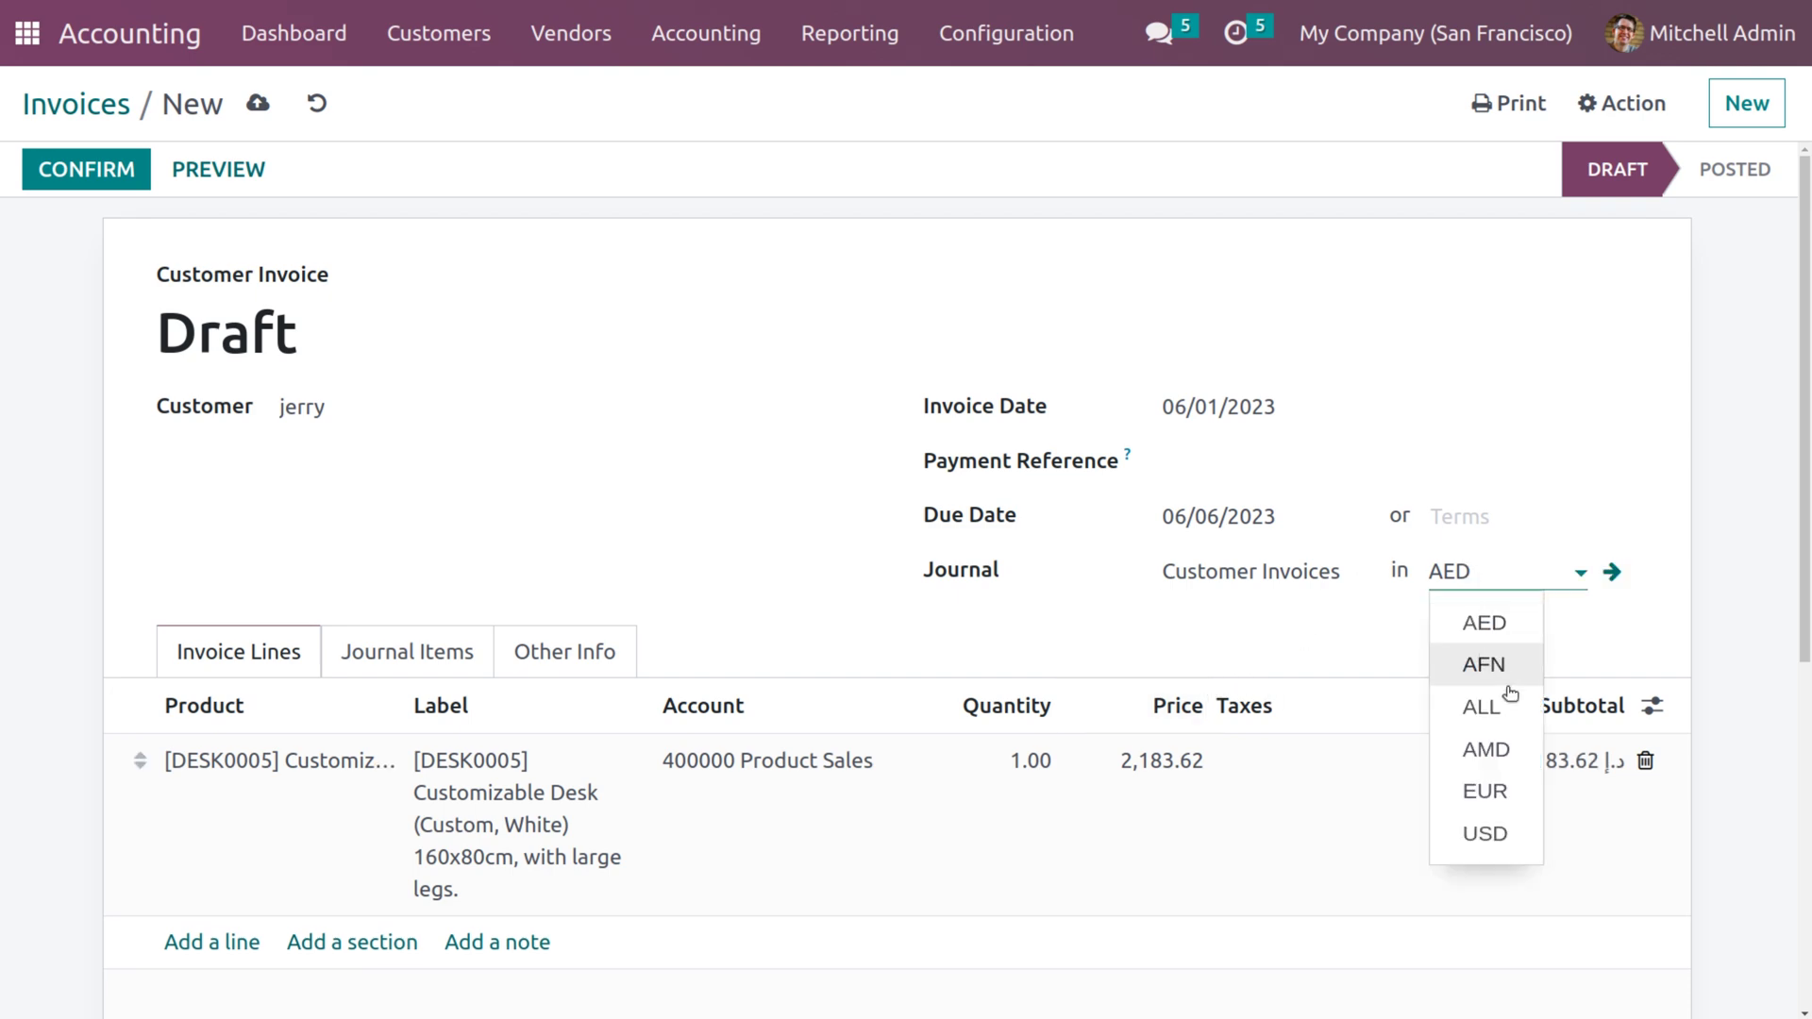
left_click(1510, 835)
left_click(1649, 760)
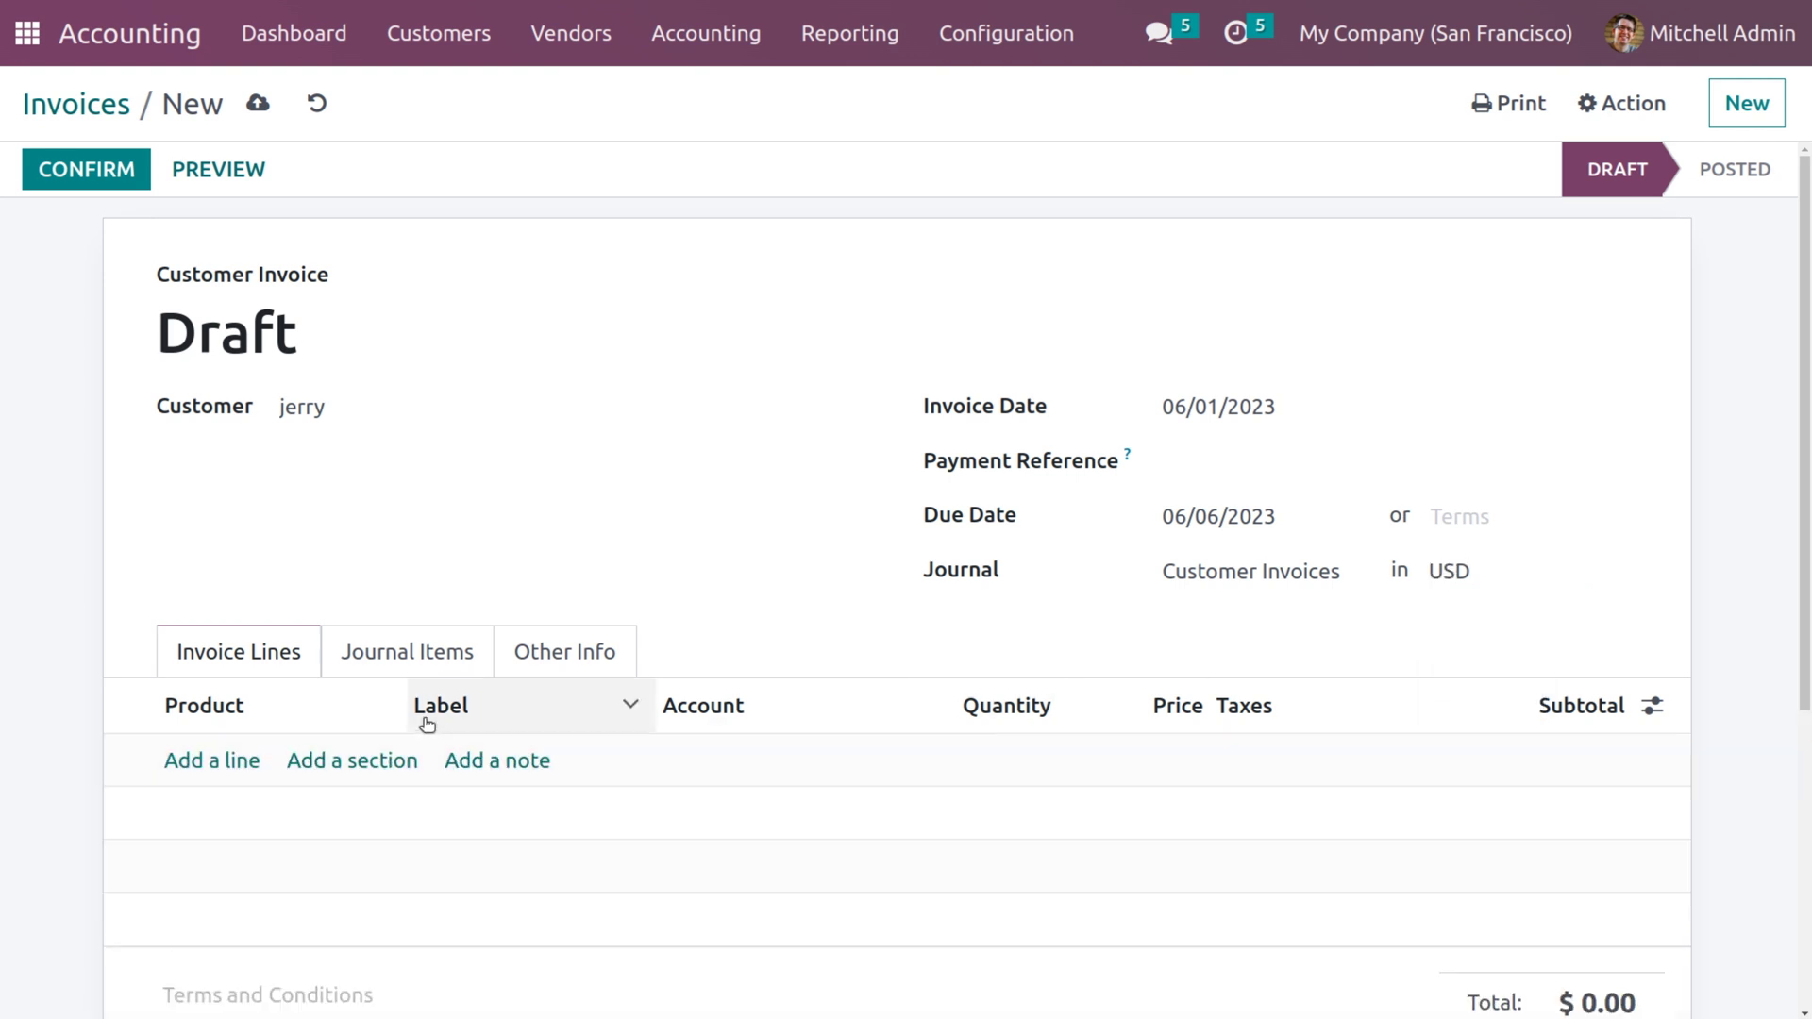
Step: Re-add the untaxed desk, switch the currency back to AED, and delete that line
left_click(202, 764)
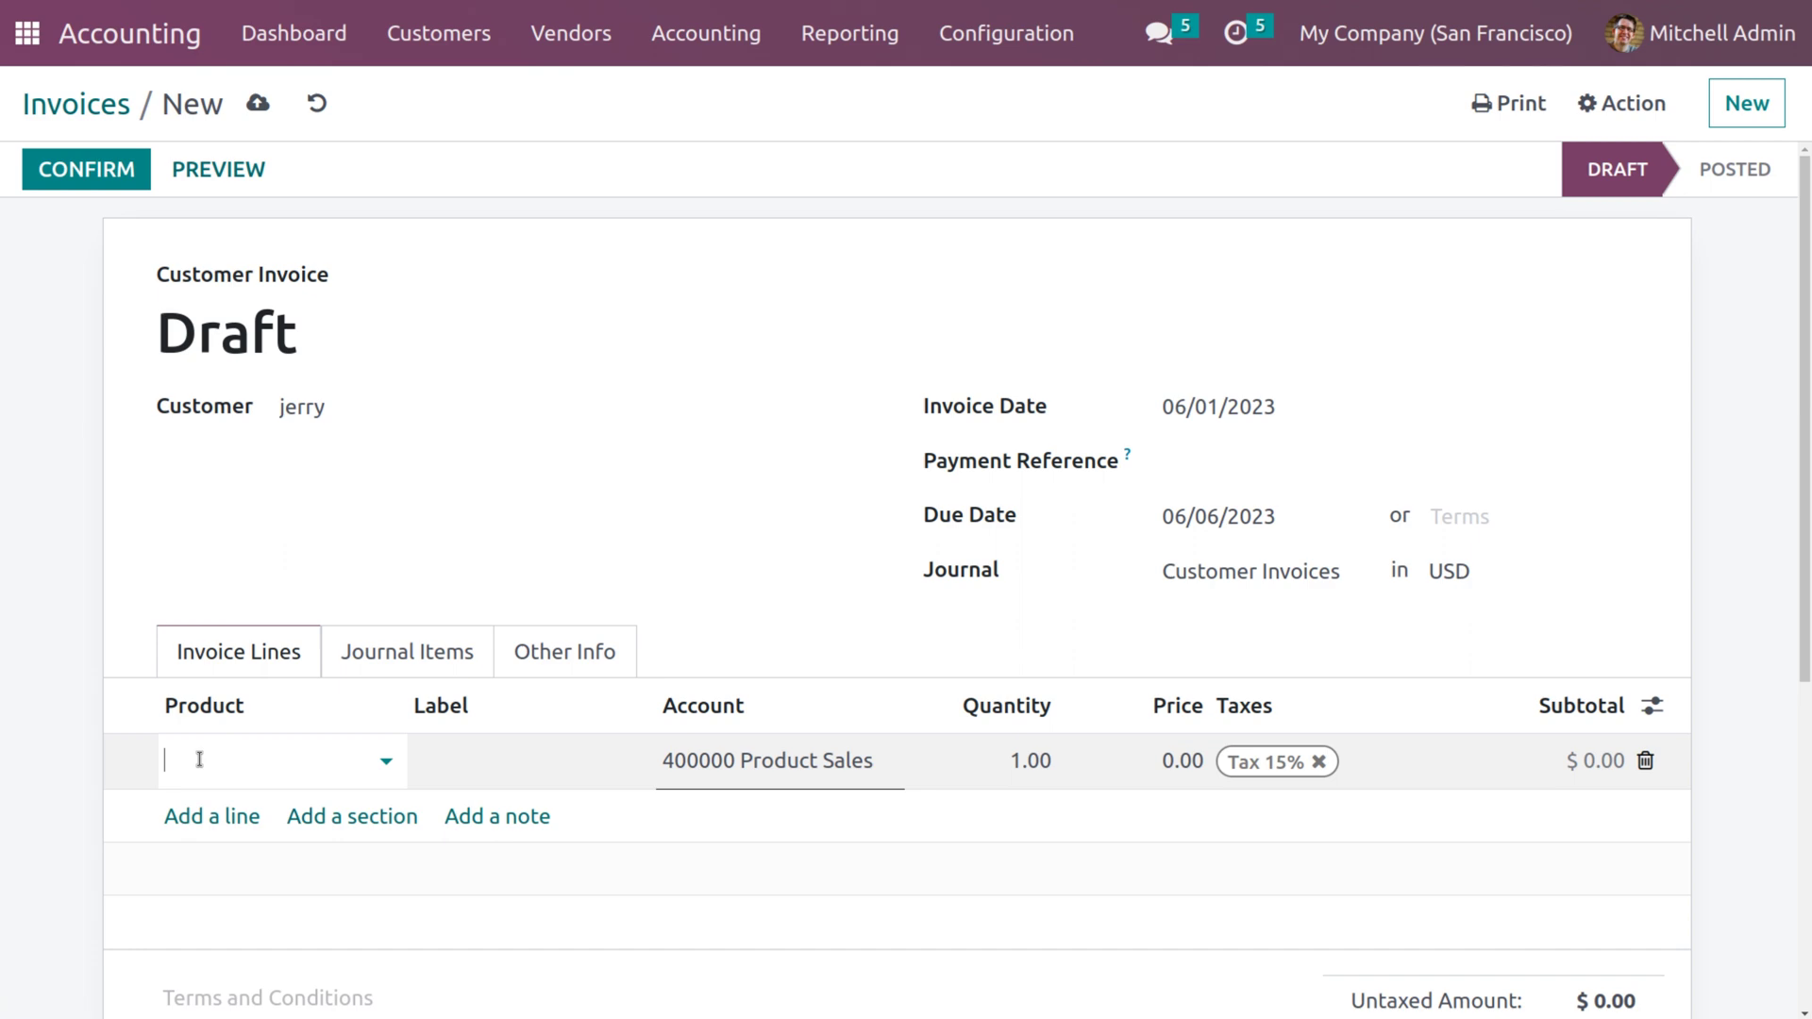
left_click(203, 760)
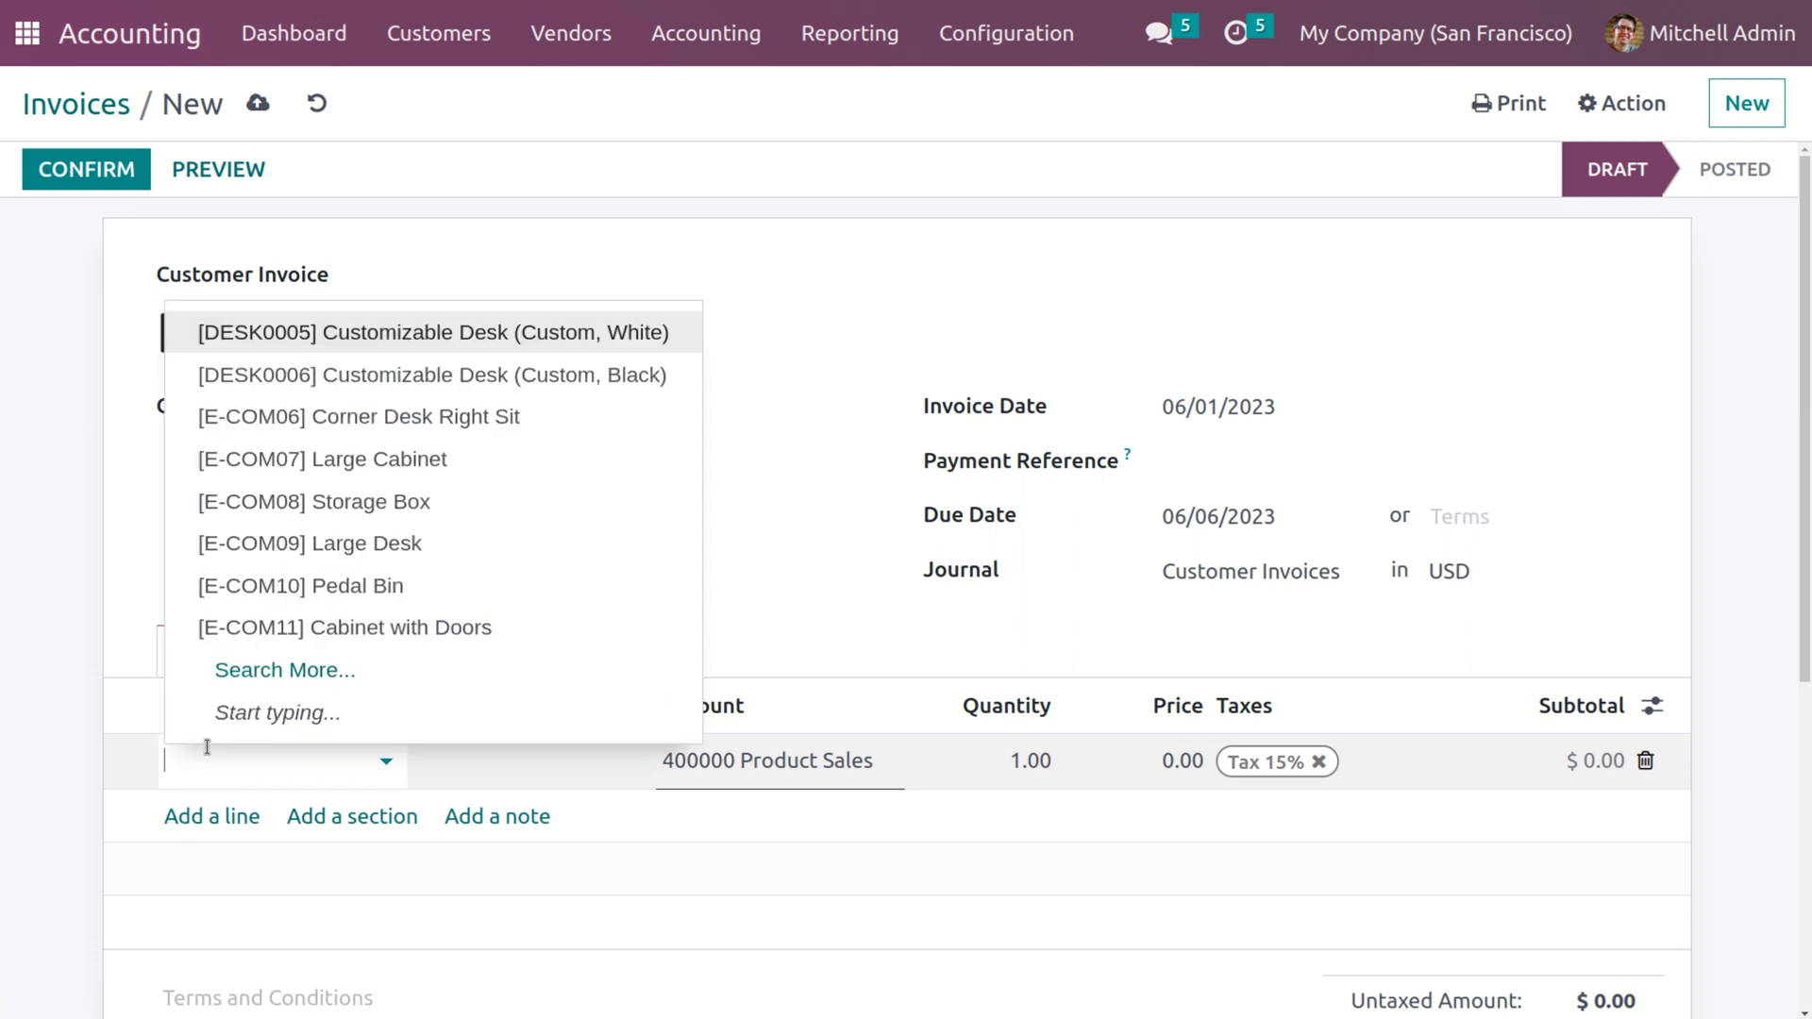
left_click(436, 334)
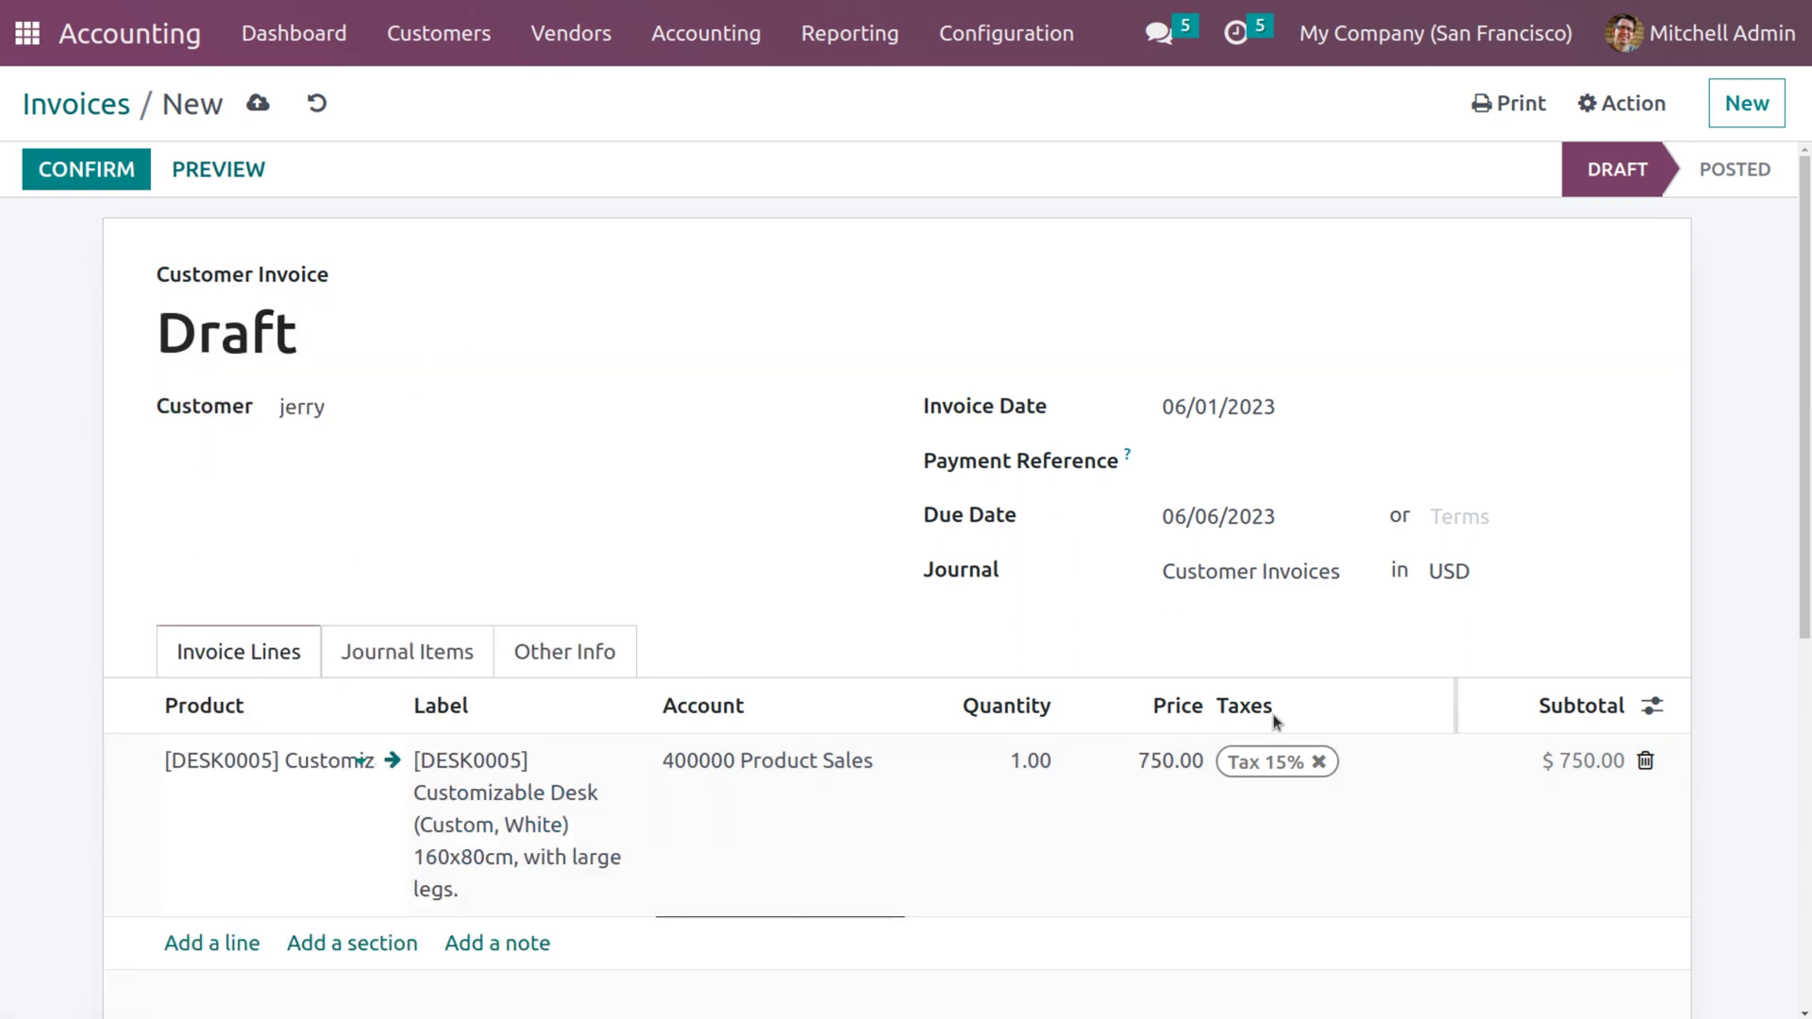
left_click(1318, 762)
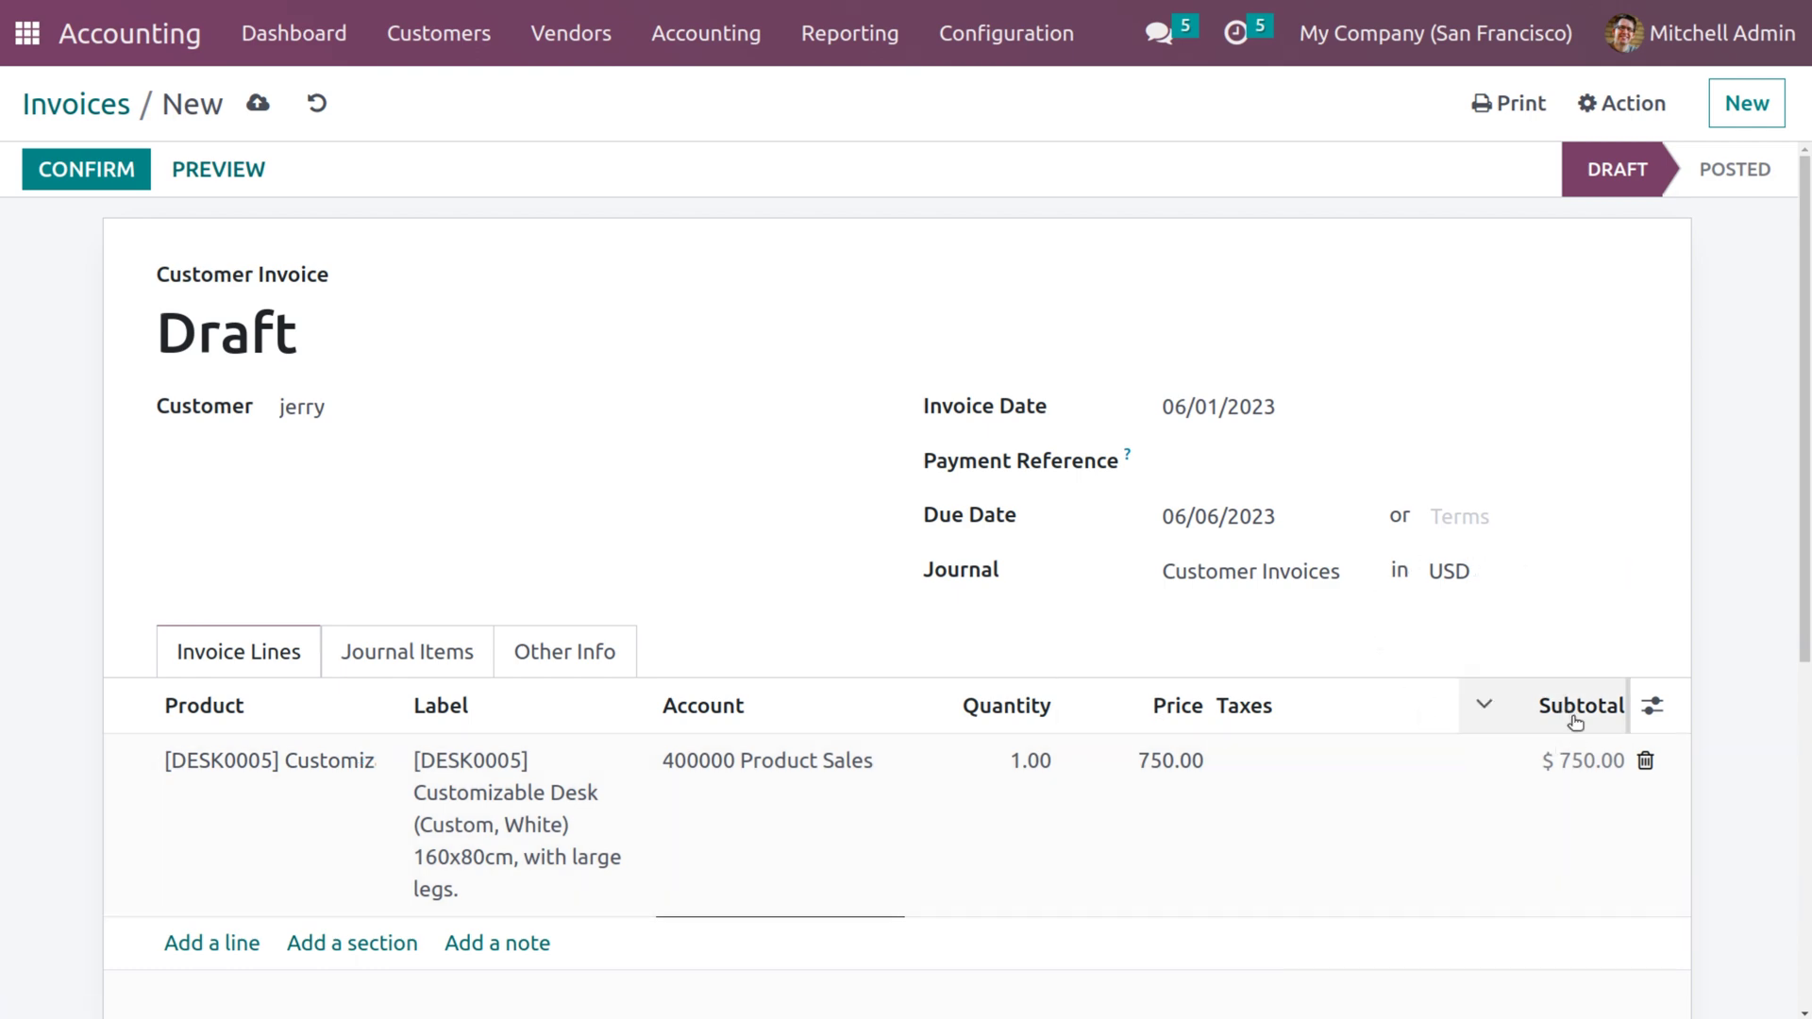
left_click(1502, 567)
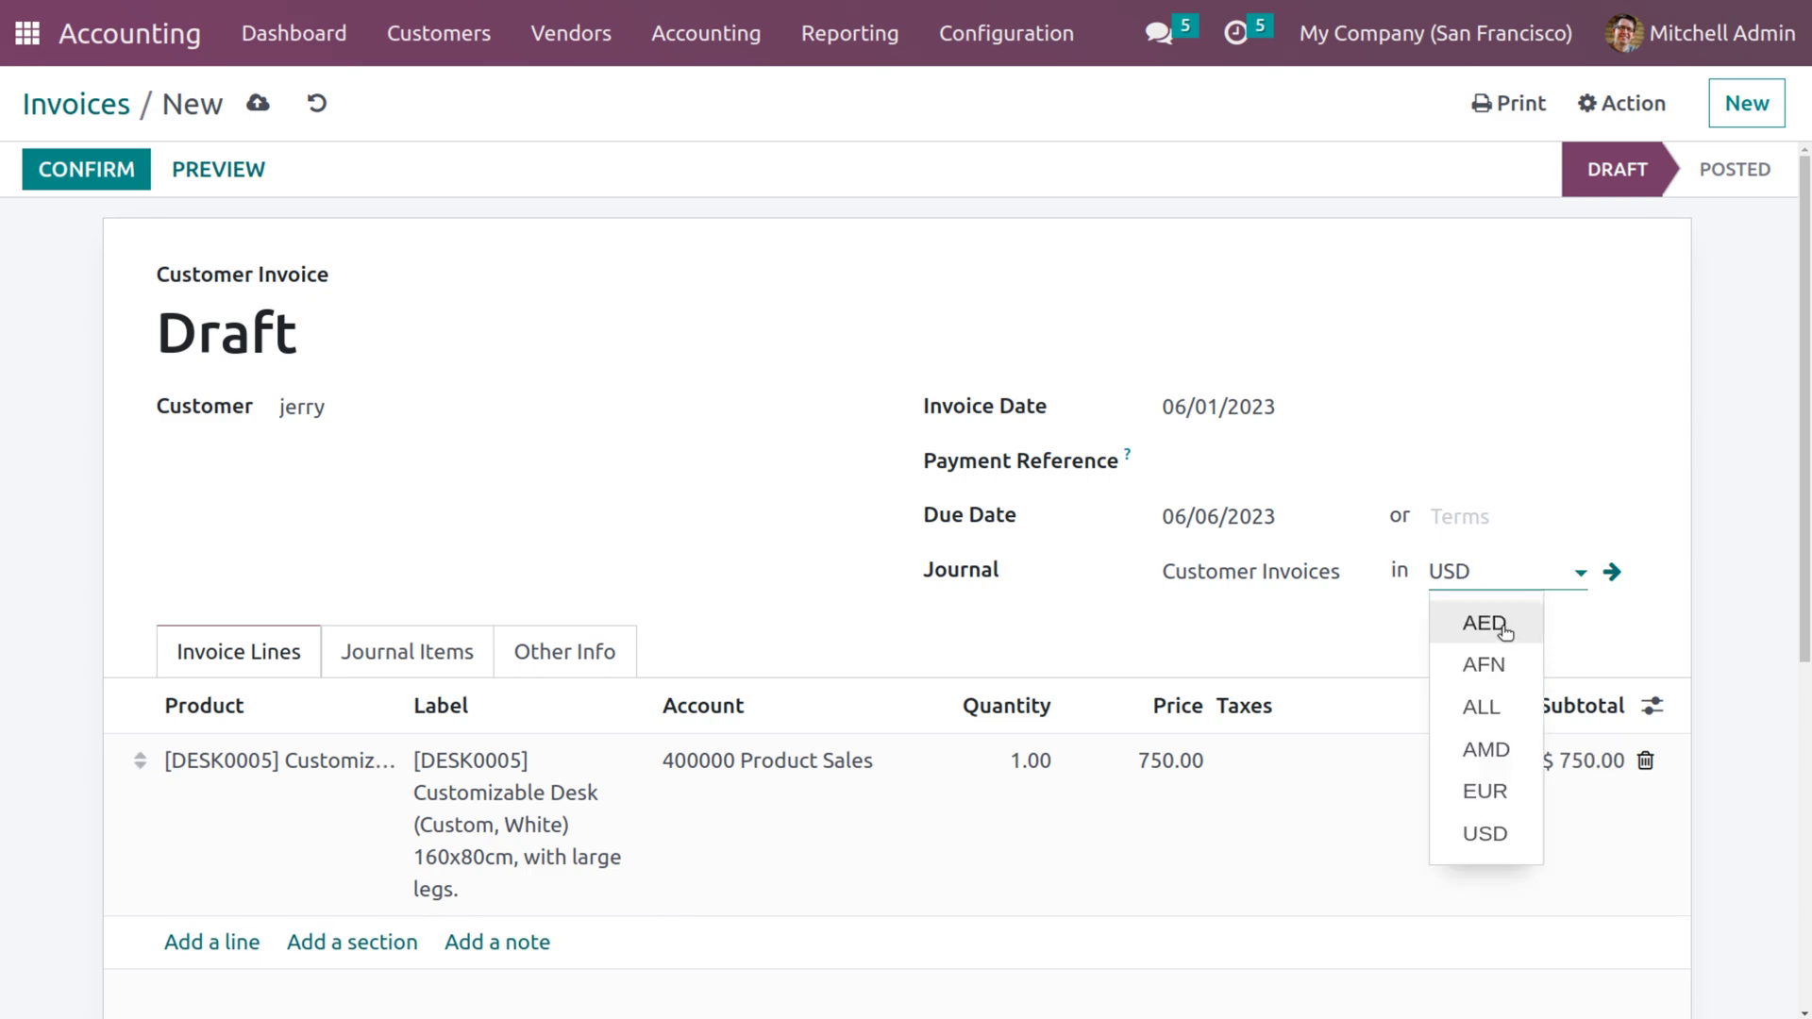
left_click(1498, 625)
left_click(1644, 760)
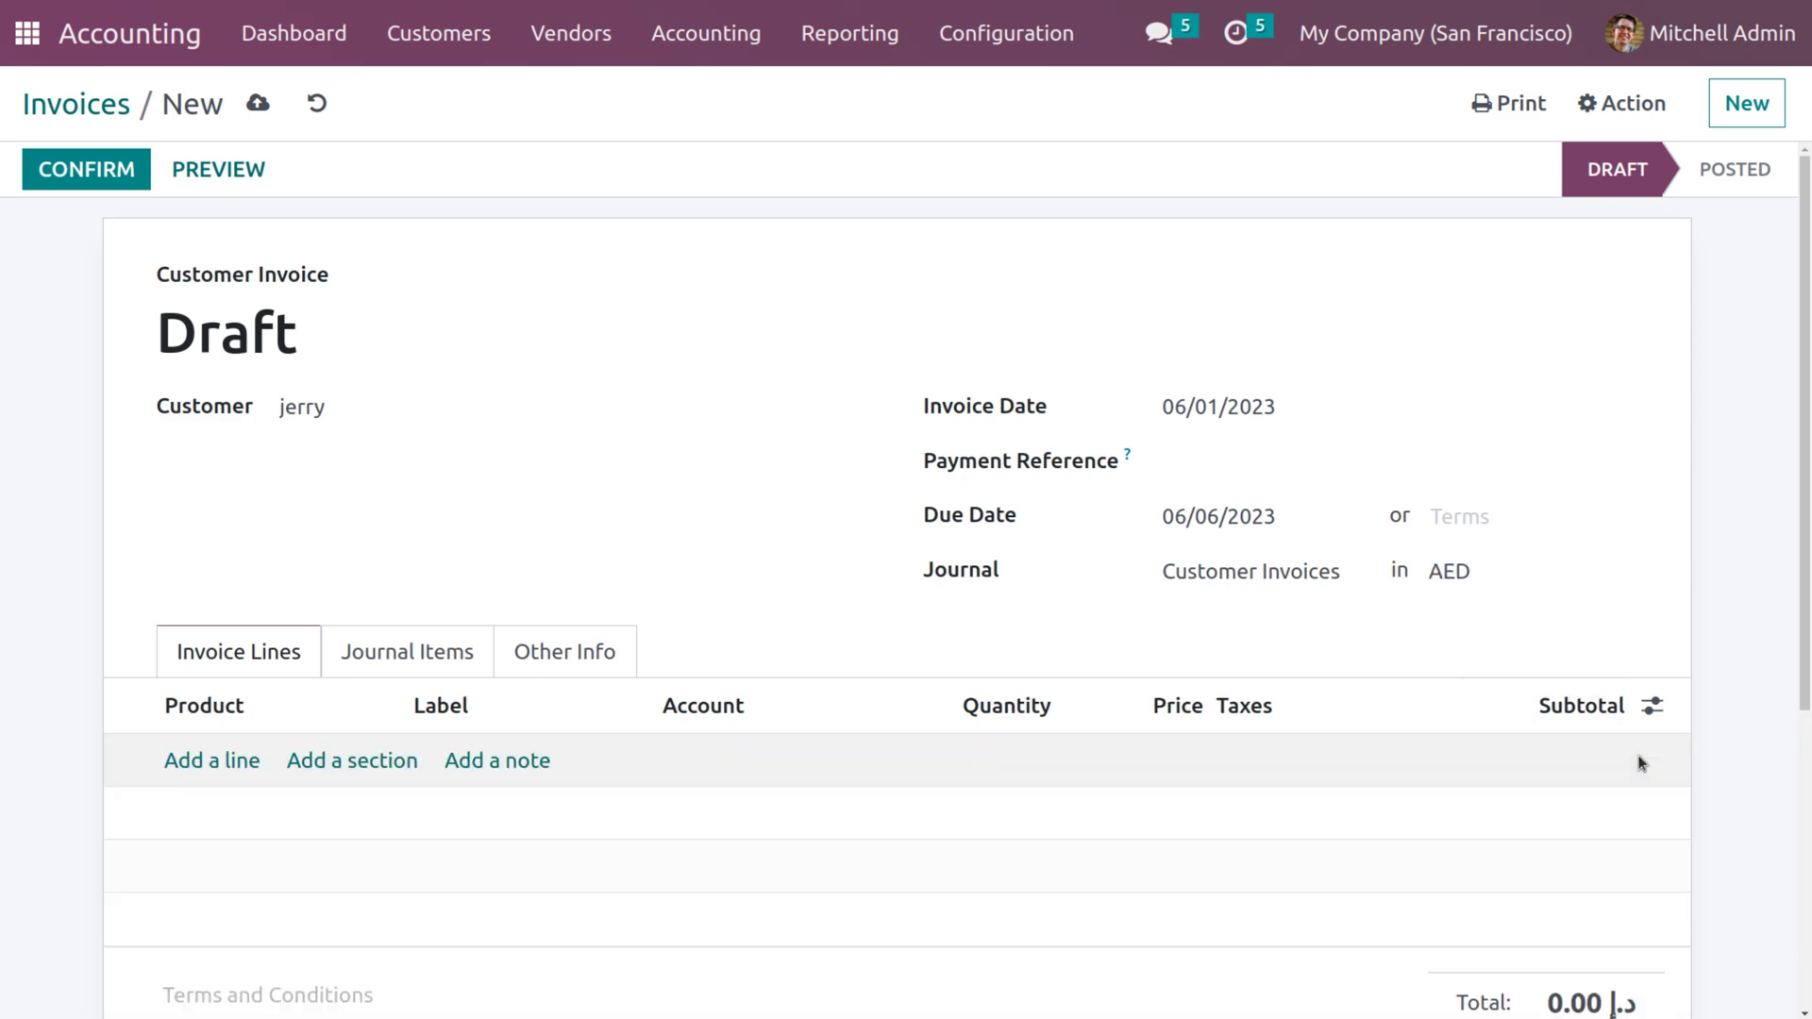
Step: Add the untaxed white Customizable Desk at 2,183.62 AED, save, and post as INV/2023/00005
left_click(244, 760)
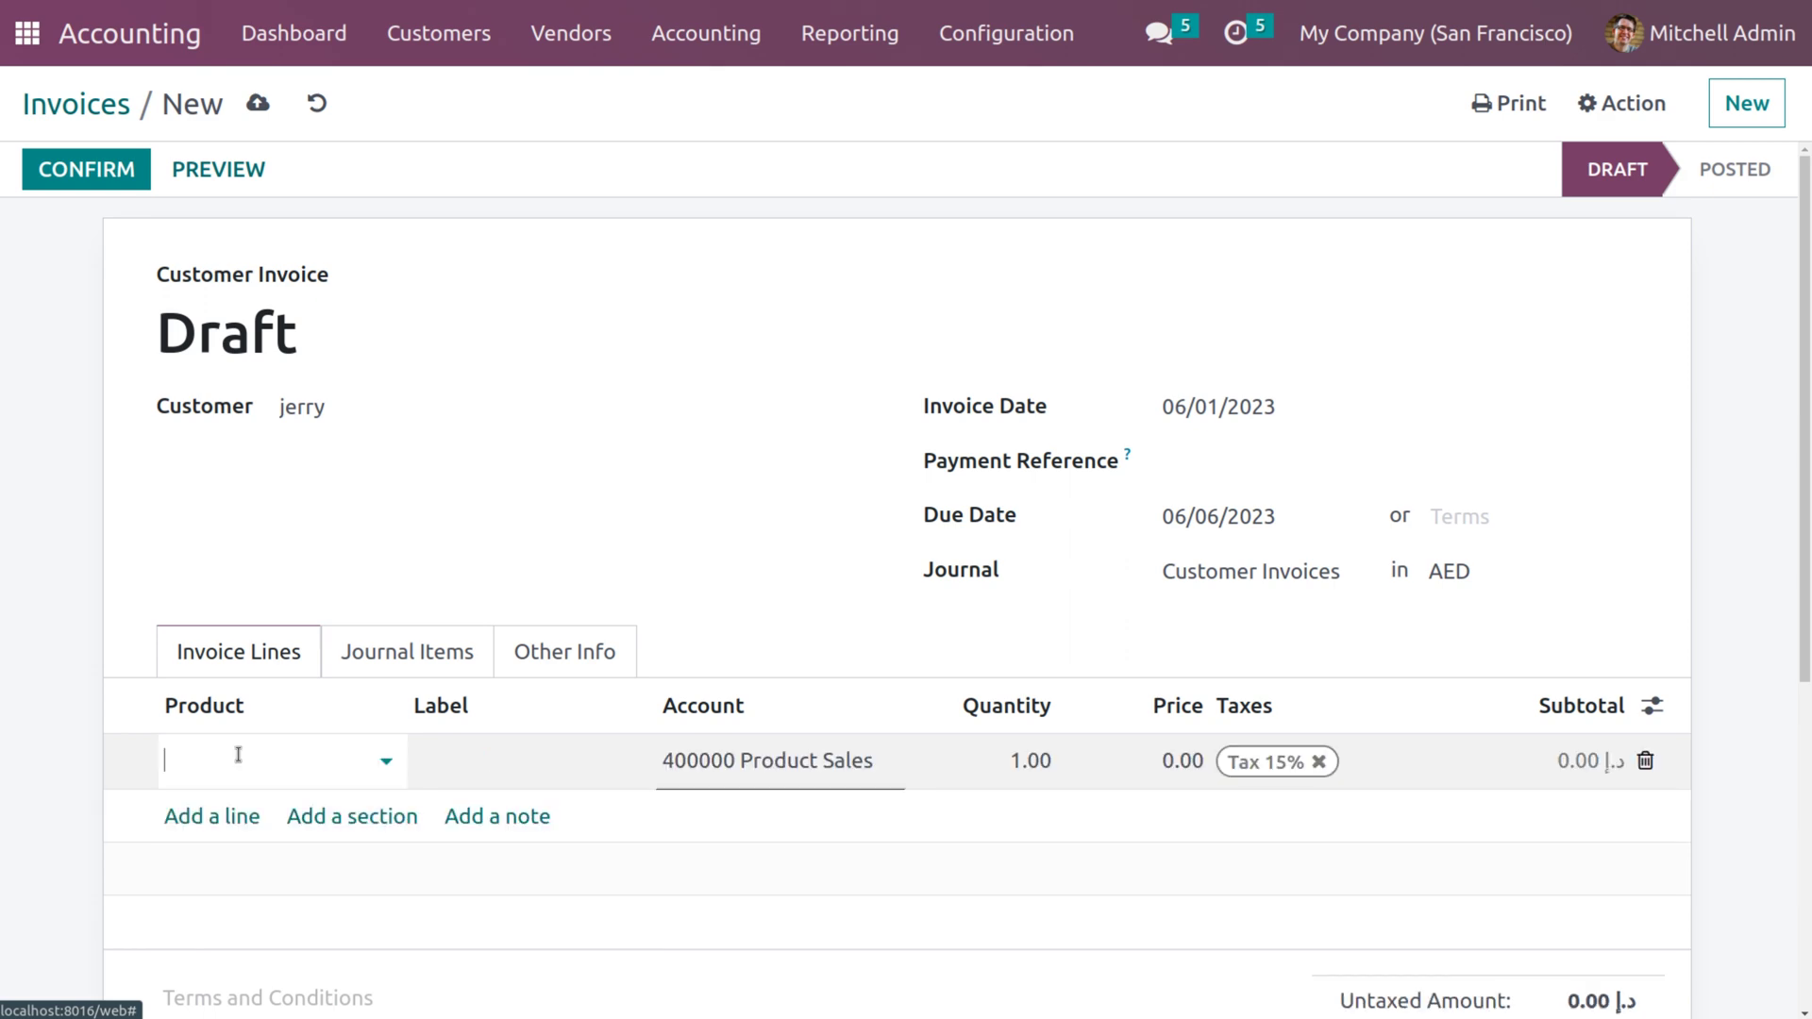
left_click(236, 760)
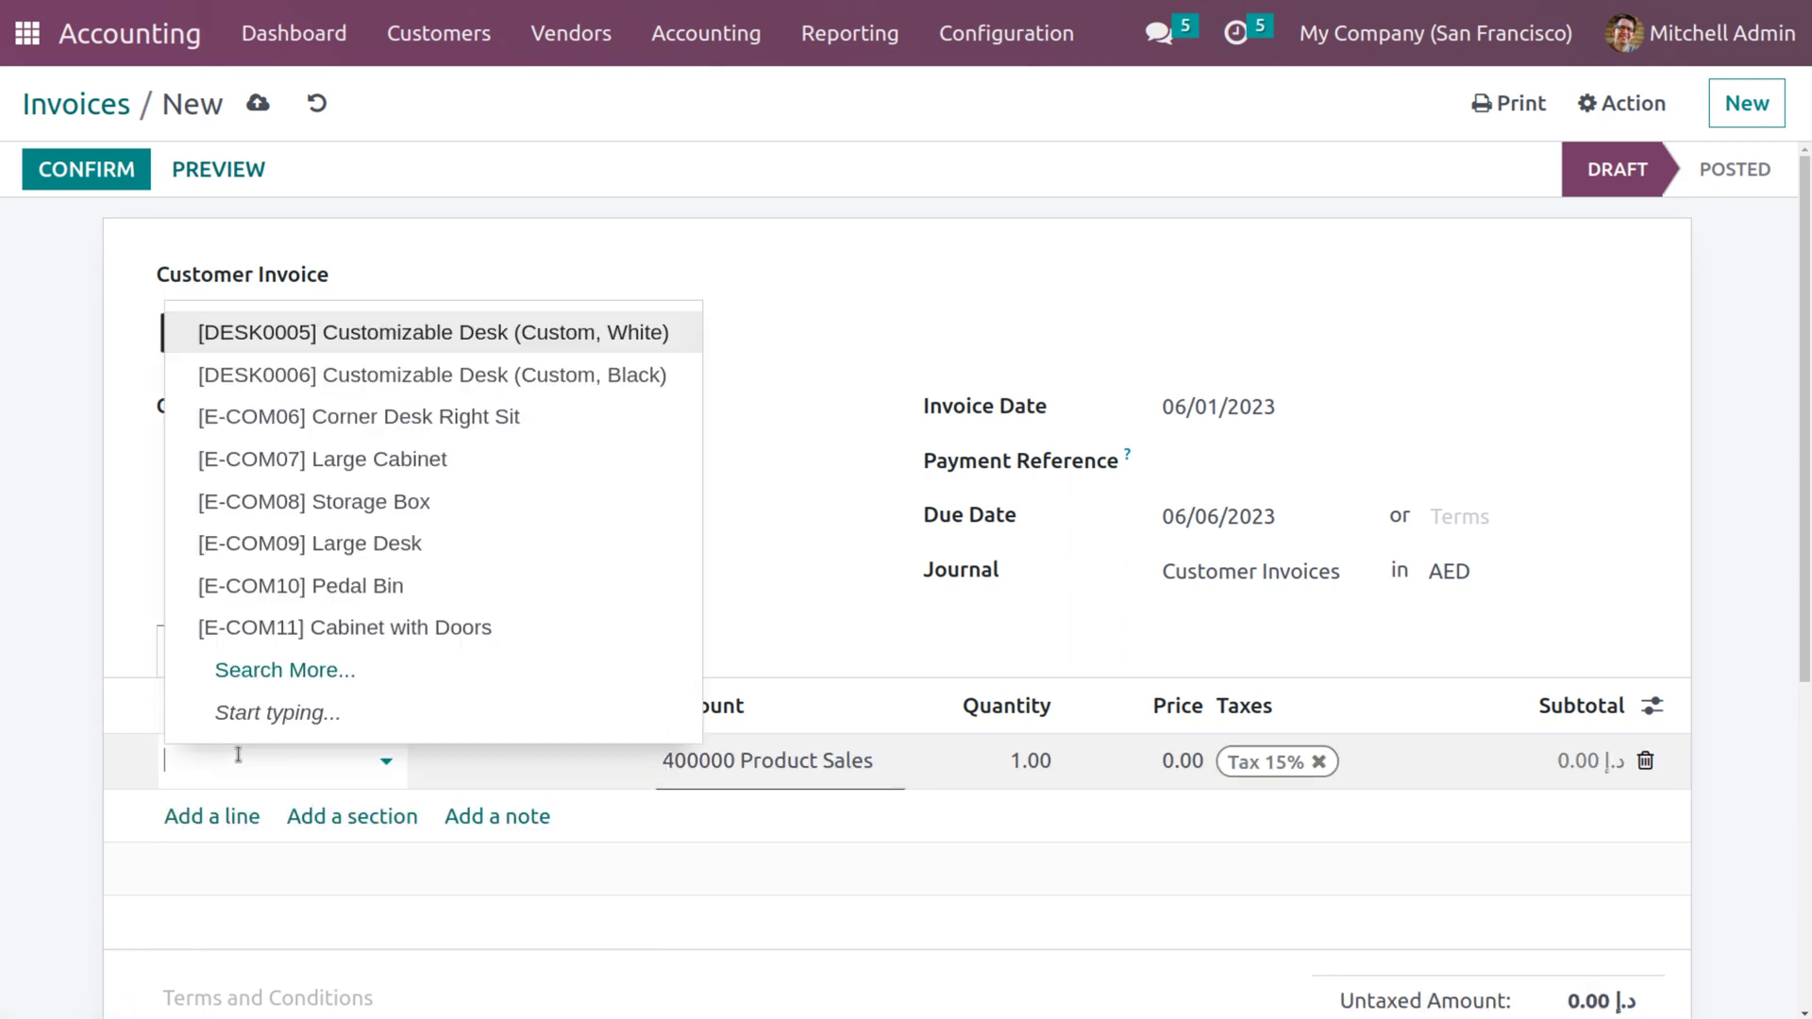
left_click(396, 332)
scroll(510, 545, "down", 6)
scroll(509, 545, "up", 3)
scroll(510, 546, "up", 3)
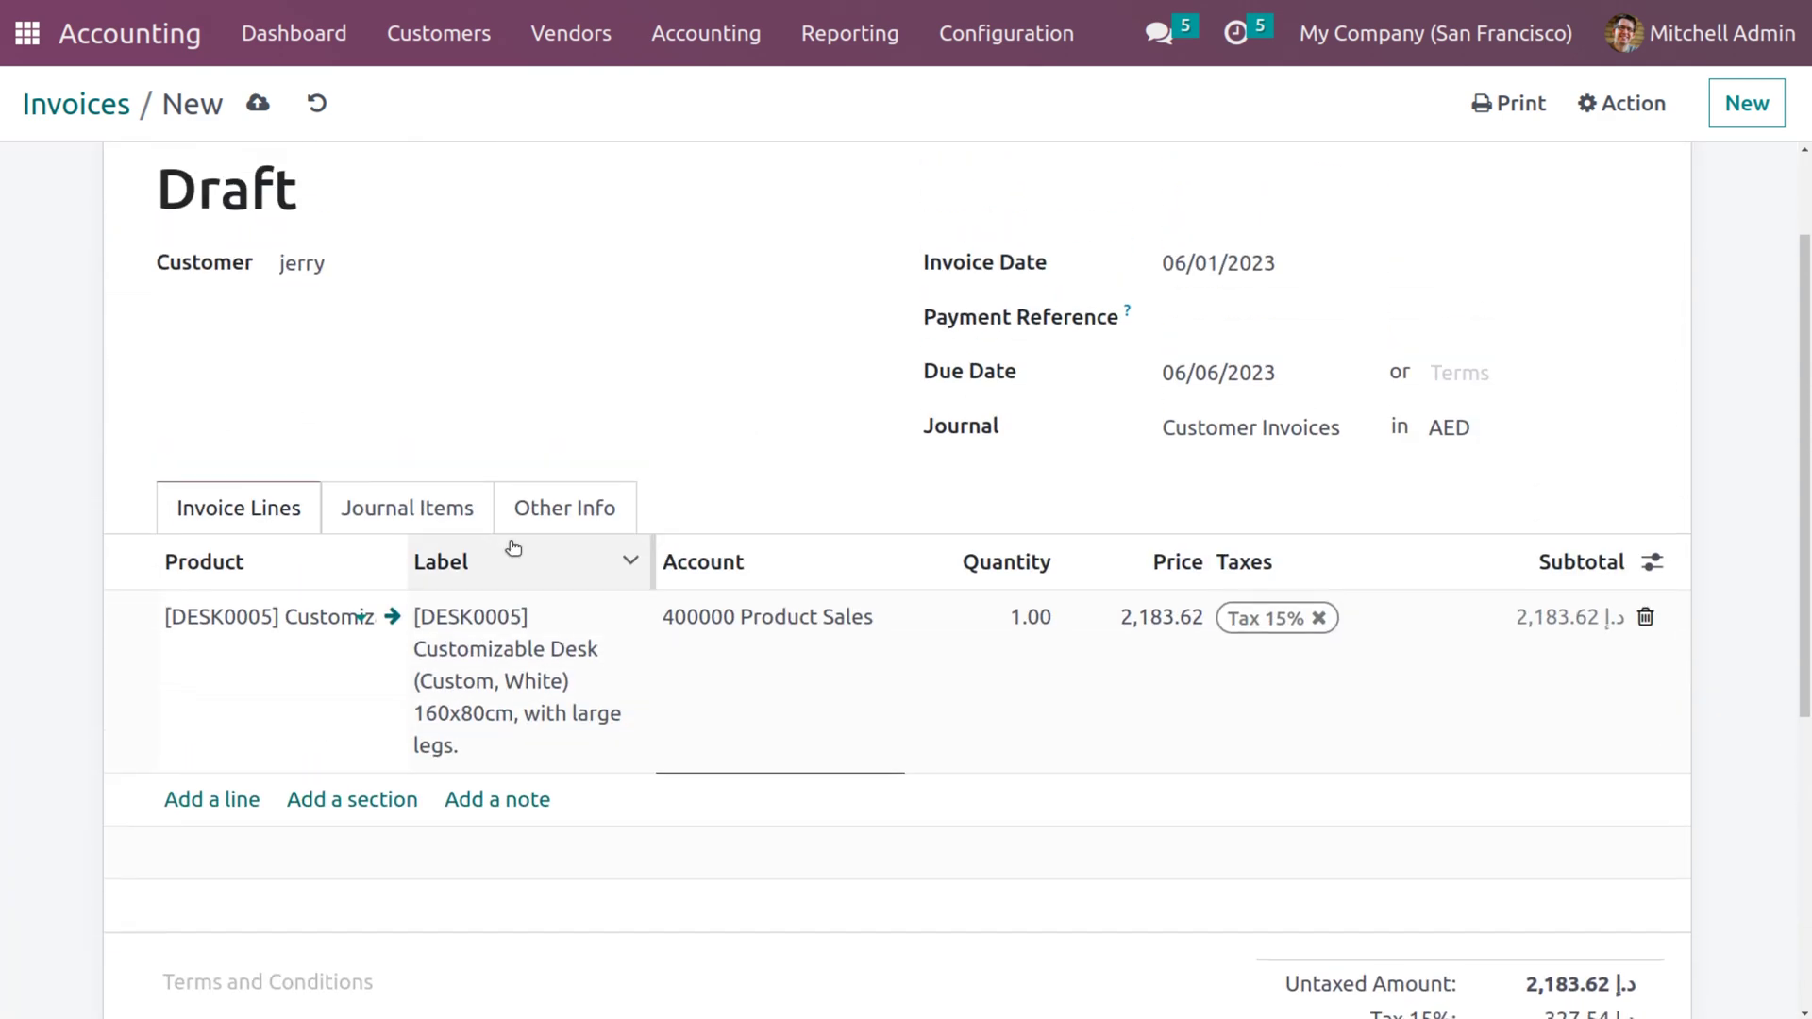
left_click(1317, 619)
scroll(1193, 660, "down", 4)
scroll(1194, 660, "up", 3)
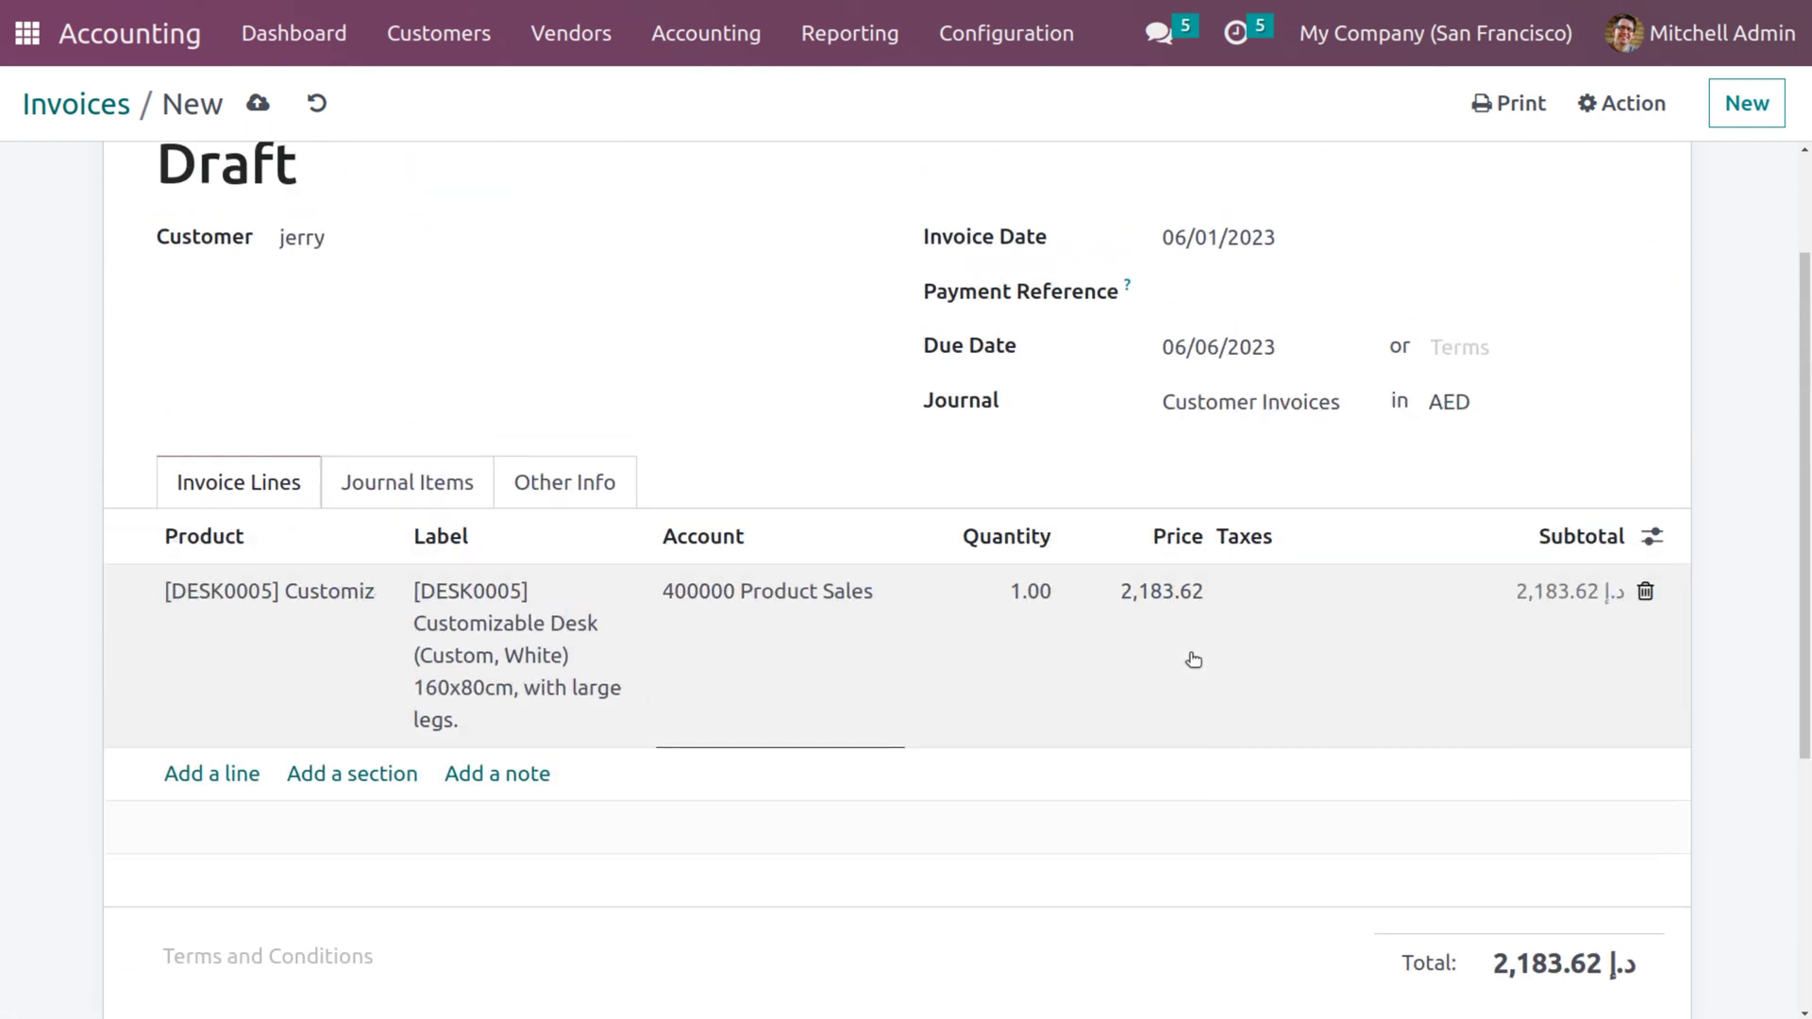
scroll(1194, 659, "down", 1)
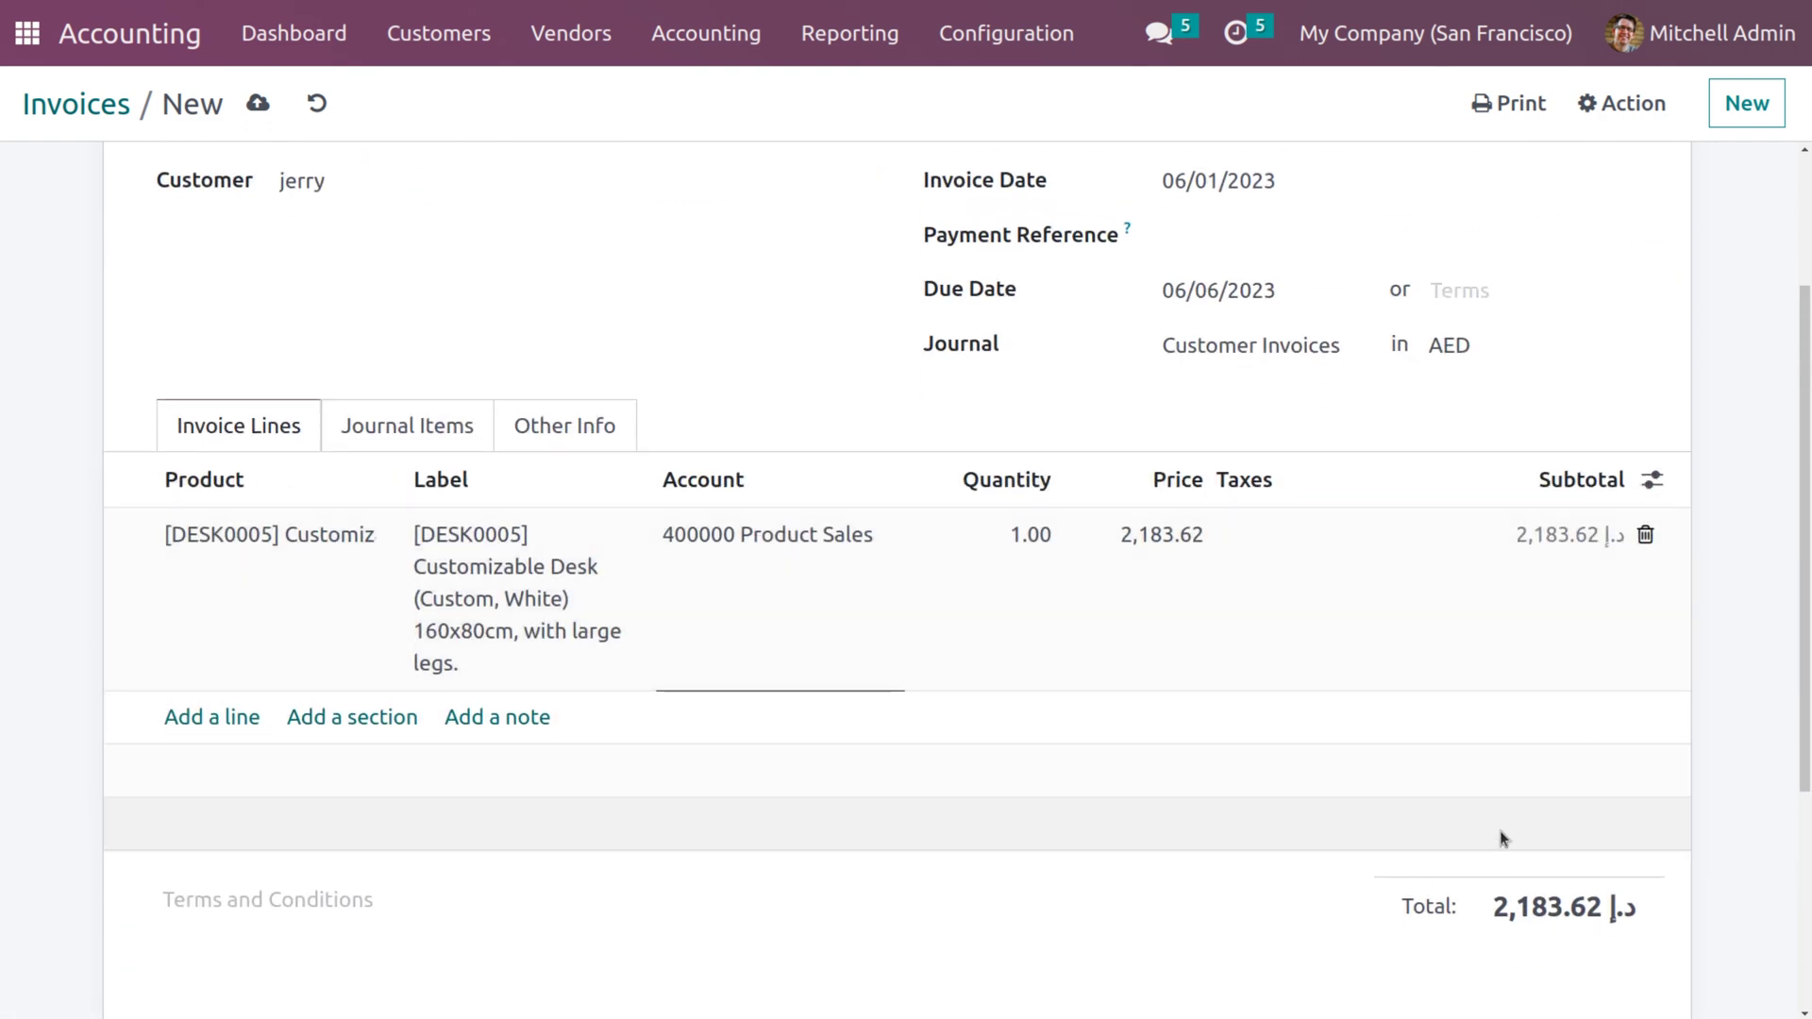
scroll(1230, 575, "up", 2)
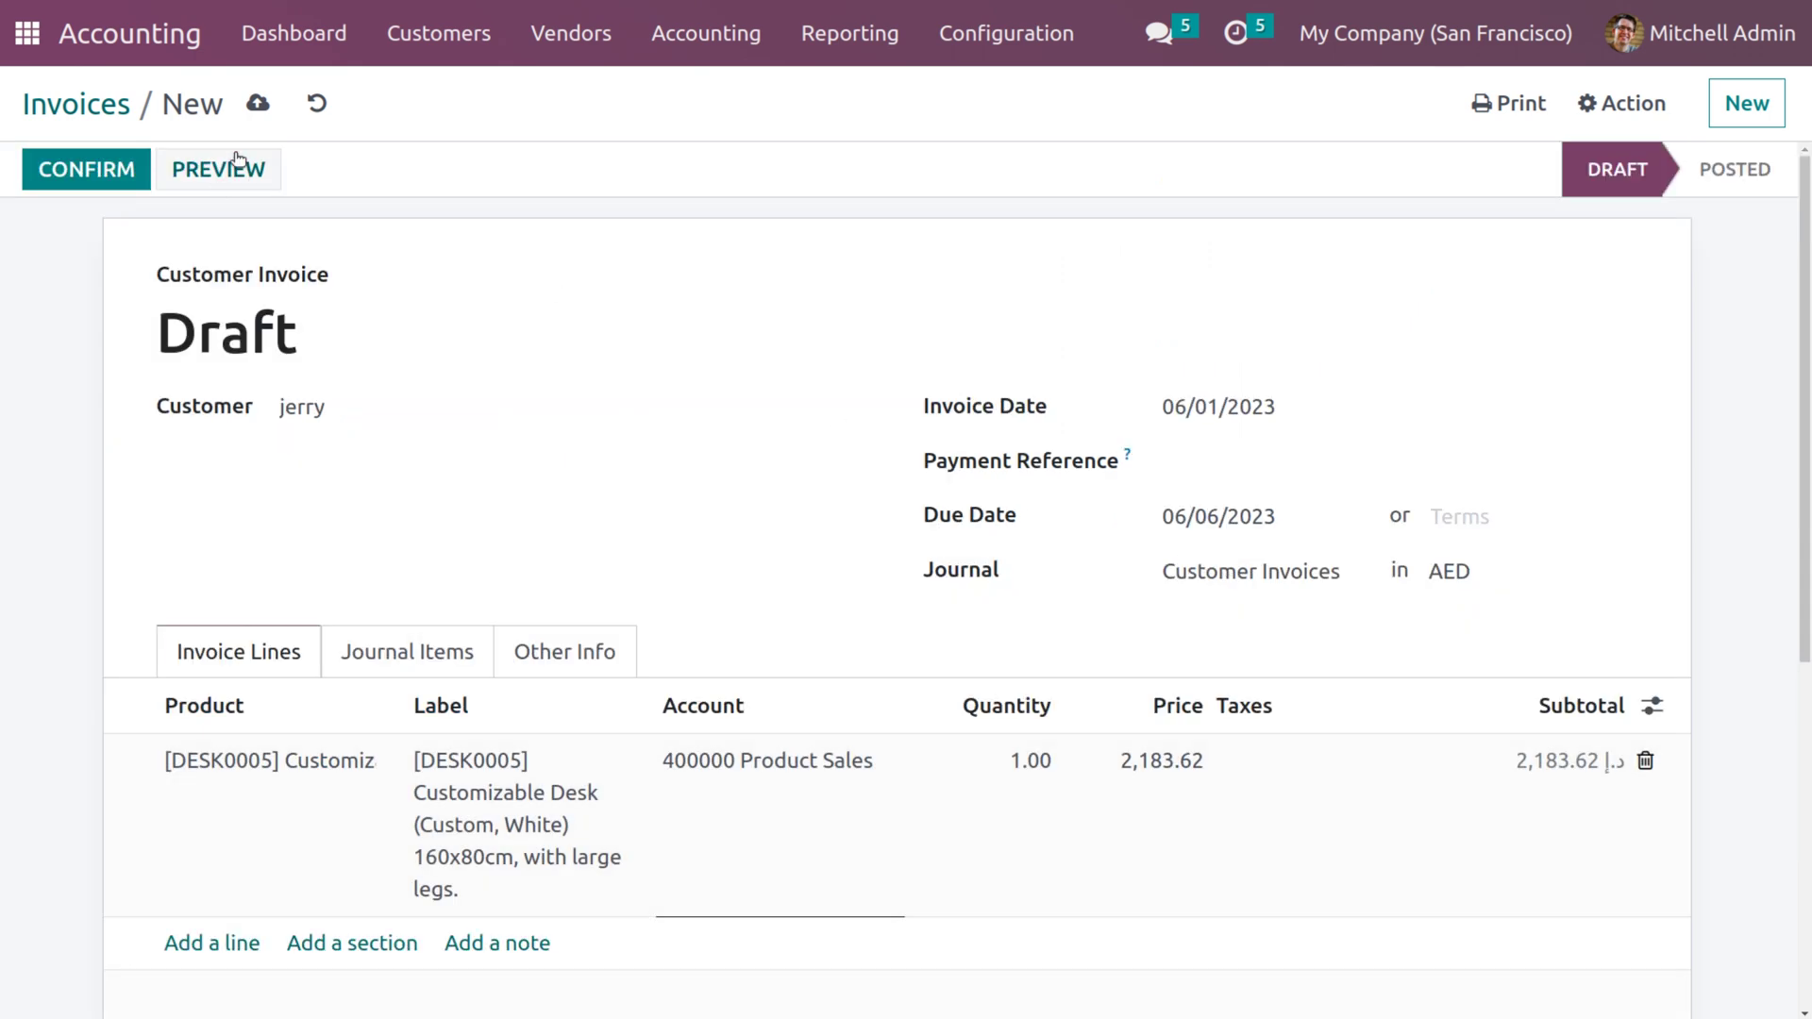
left_click(258, 103)
left_click(76, 173)
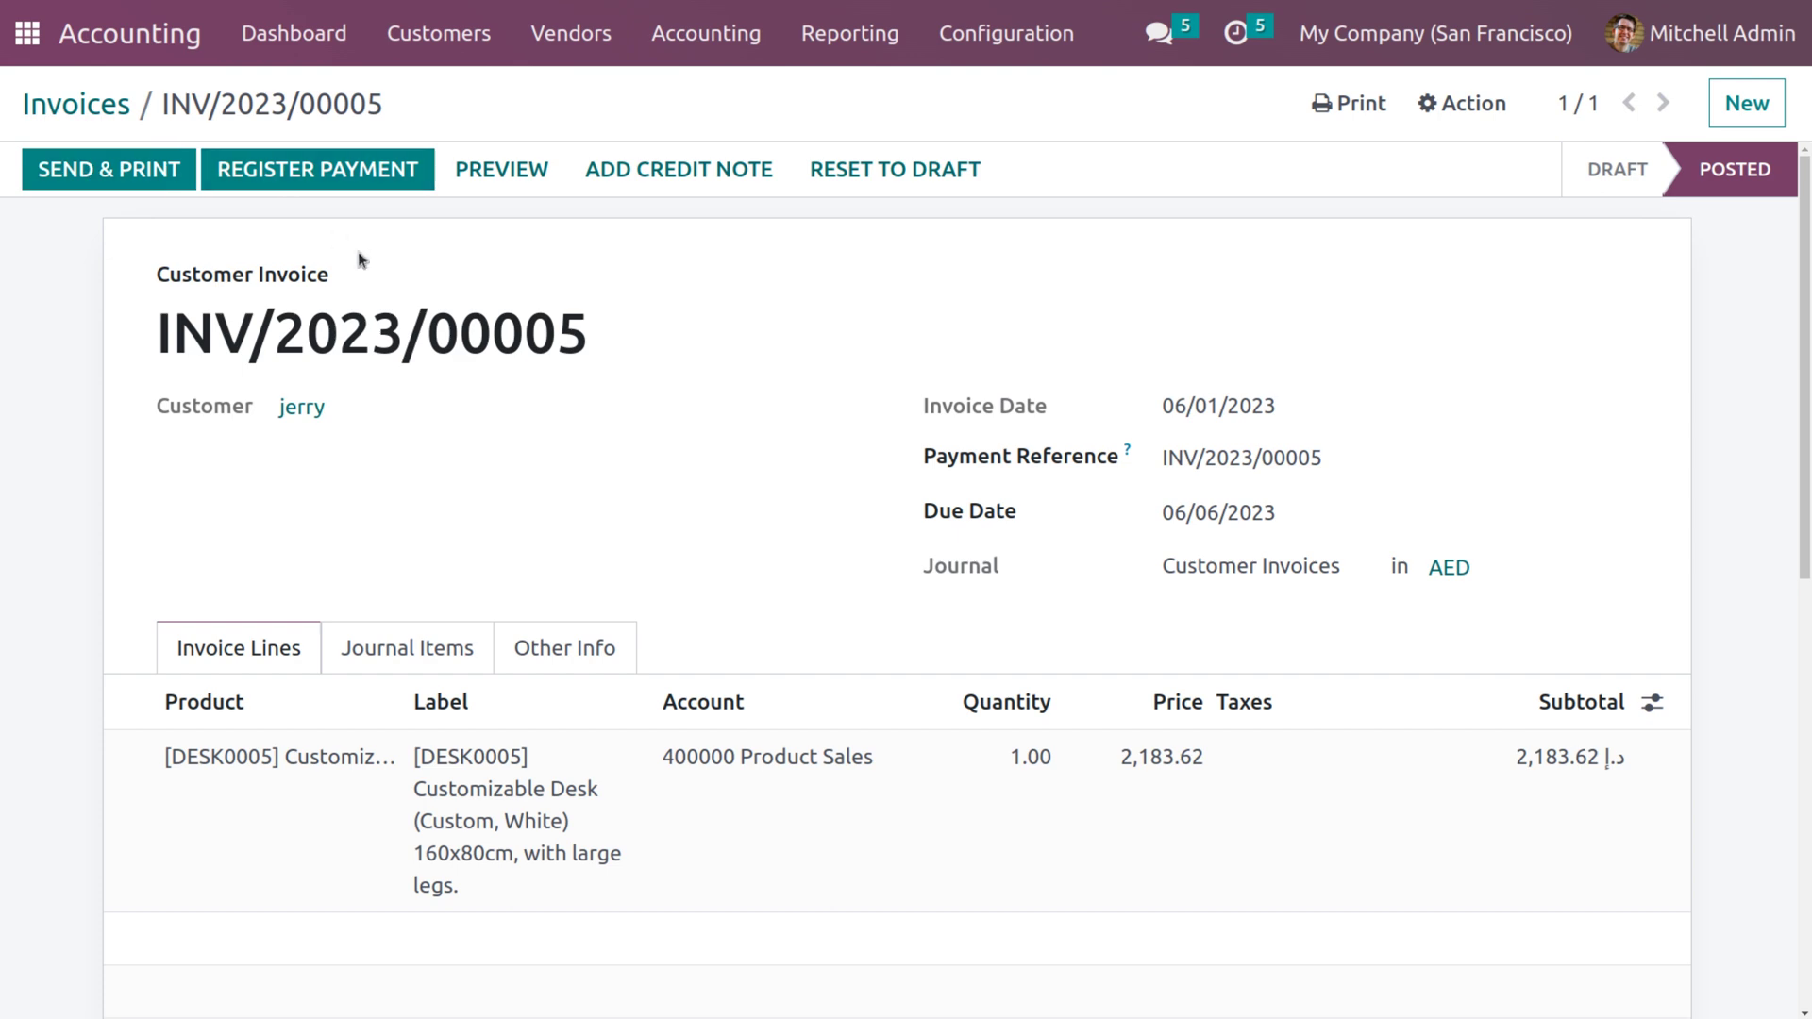
Step: Open the Unrealized Currency Gains/Losses report, which shows INV/2023/00005's -197.39 adjustment
left_click(849, 33)
scroll(944, 446, "down", 2)
scroll(944, 447, "down", 1)
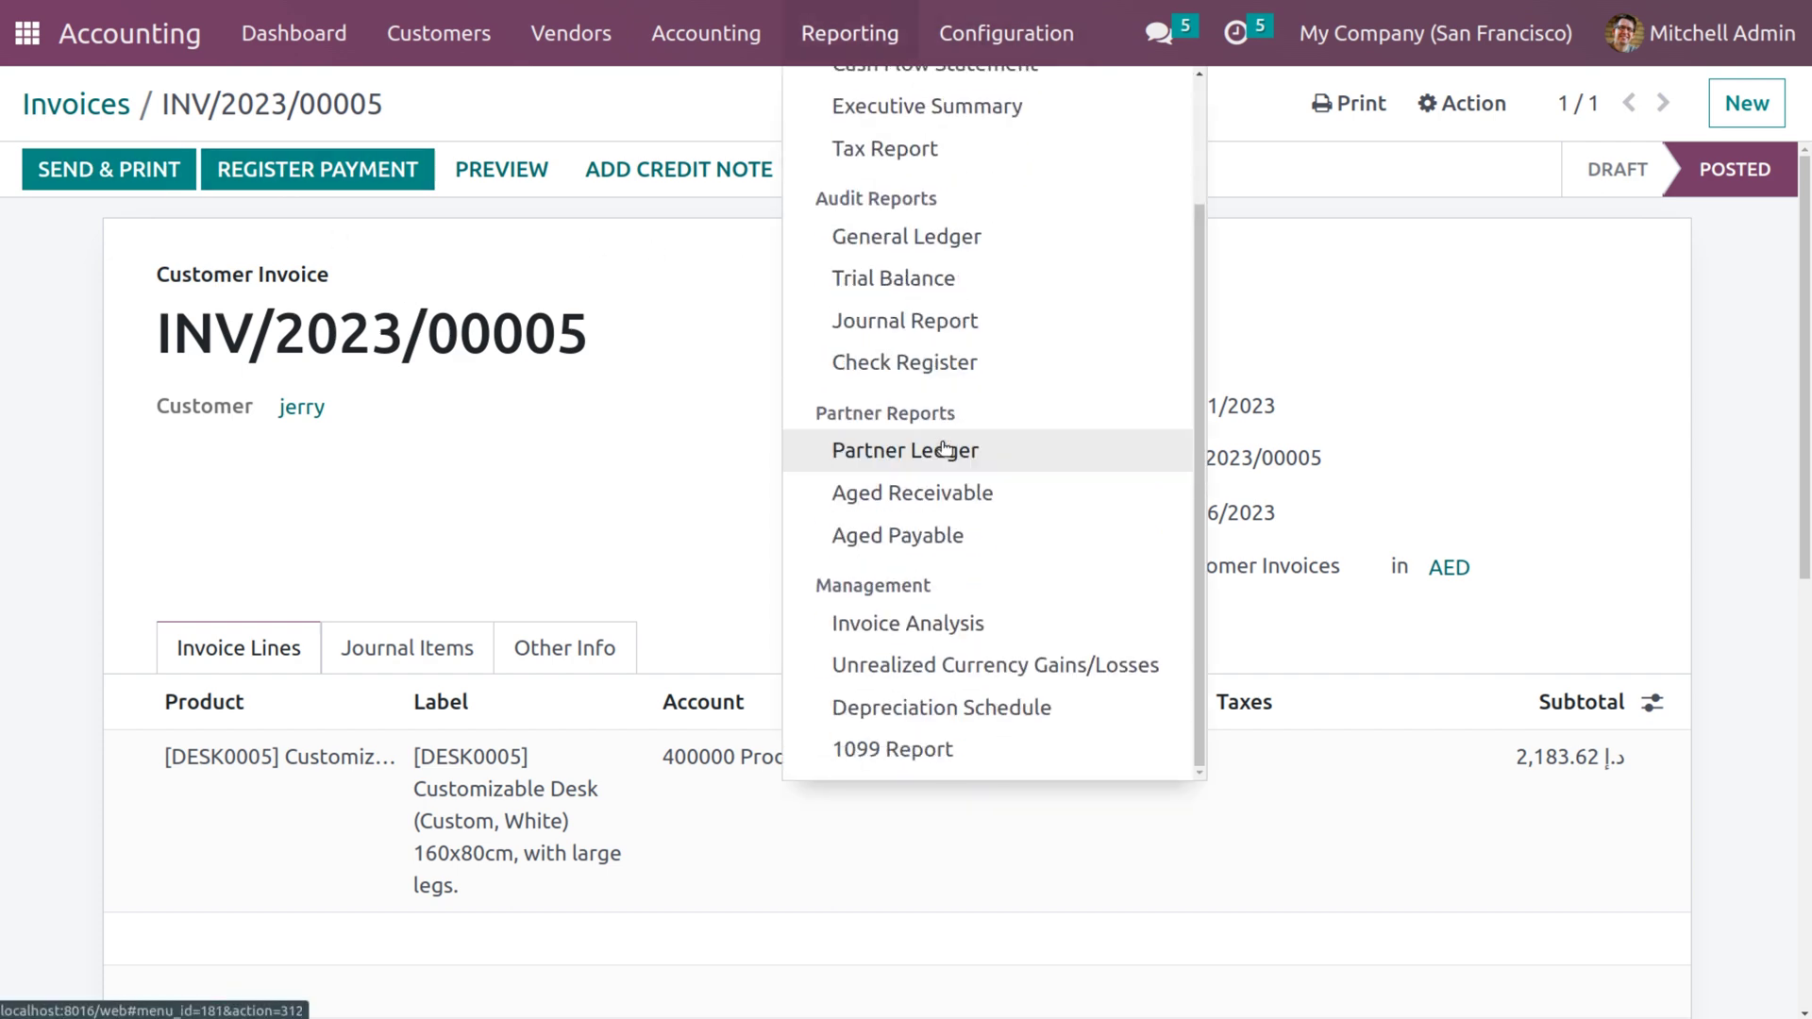
left_click(971, 663)
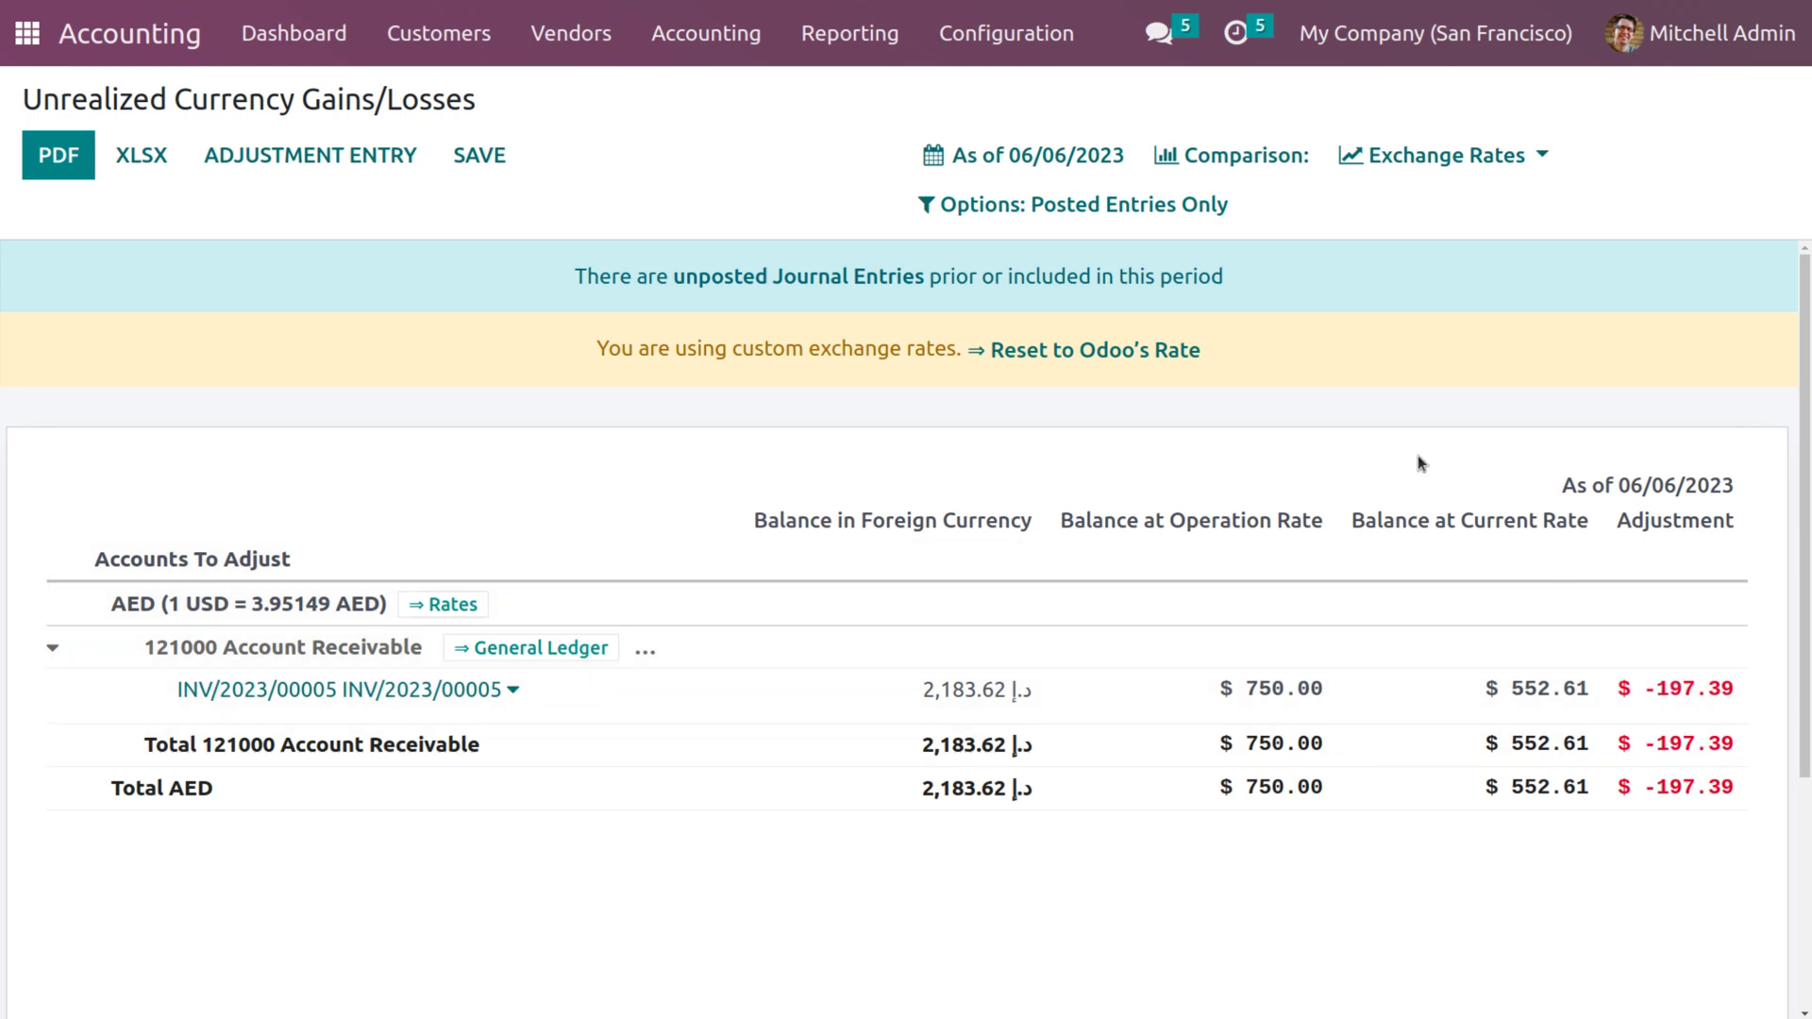
left_click(1099, 167)
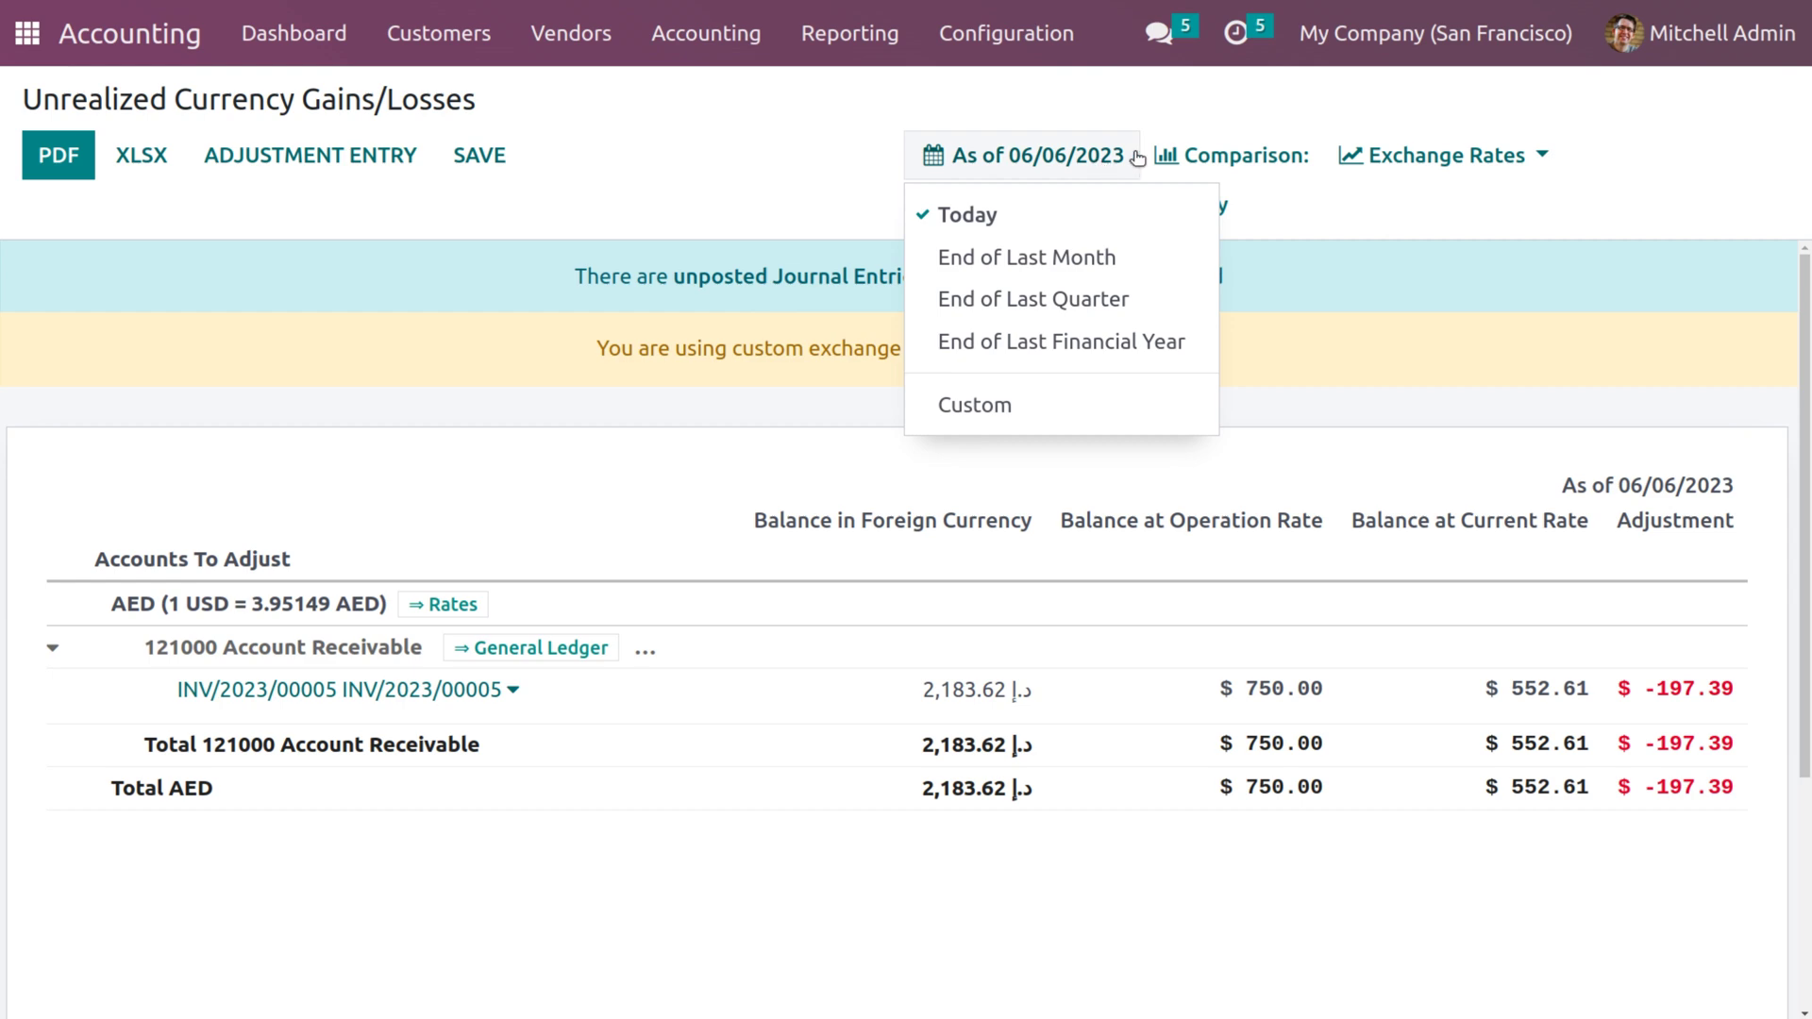
left_click(1193, 157)
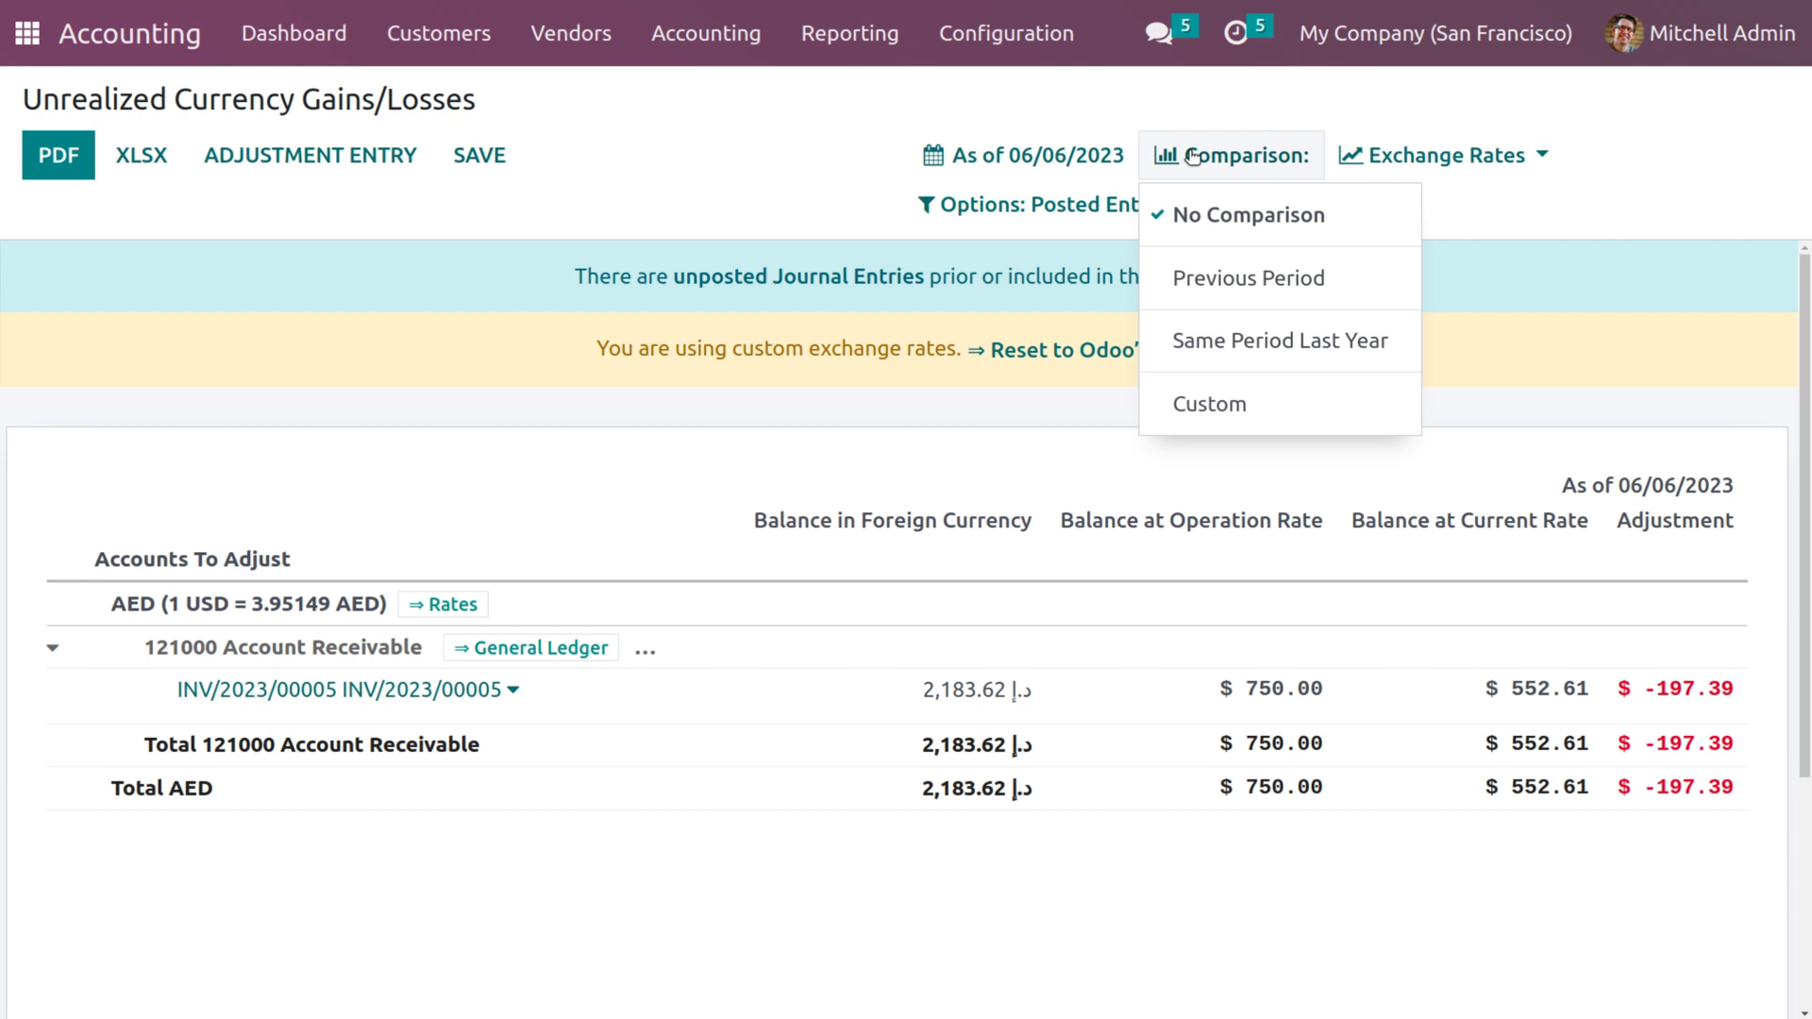
left_click(1365, 161)
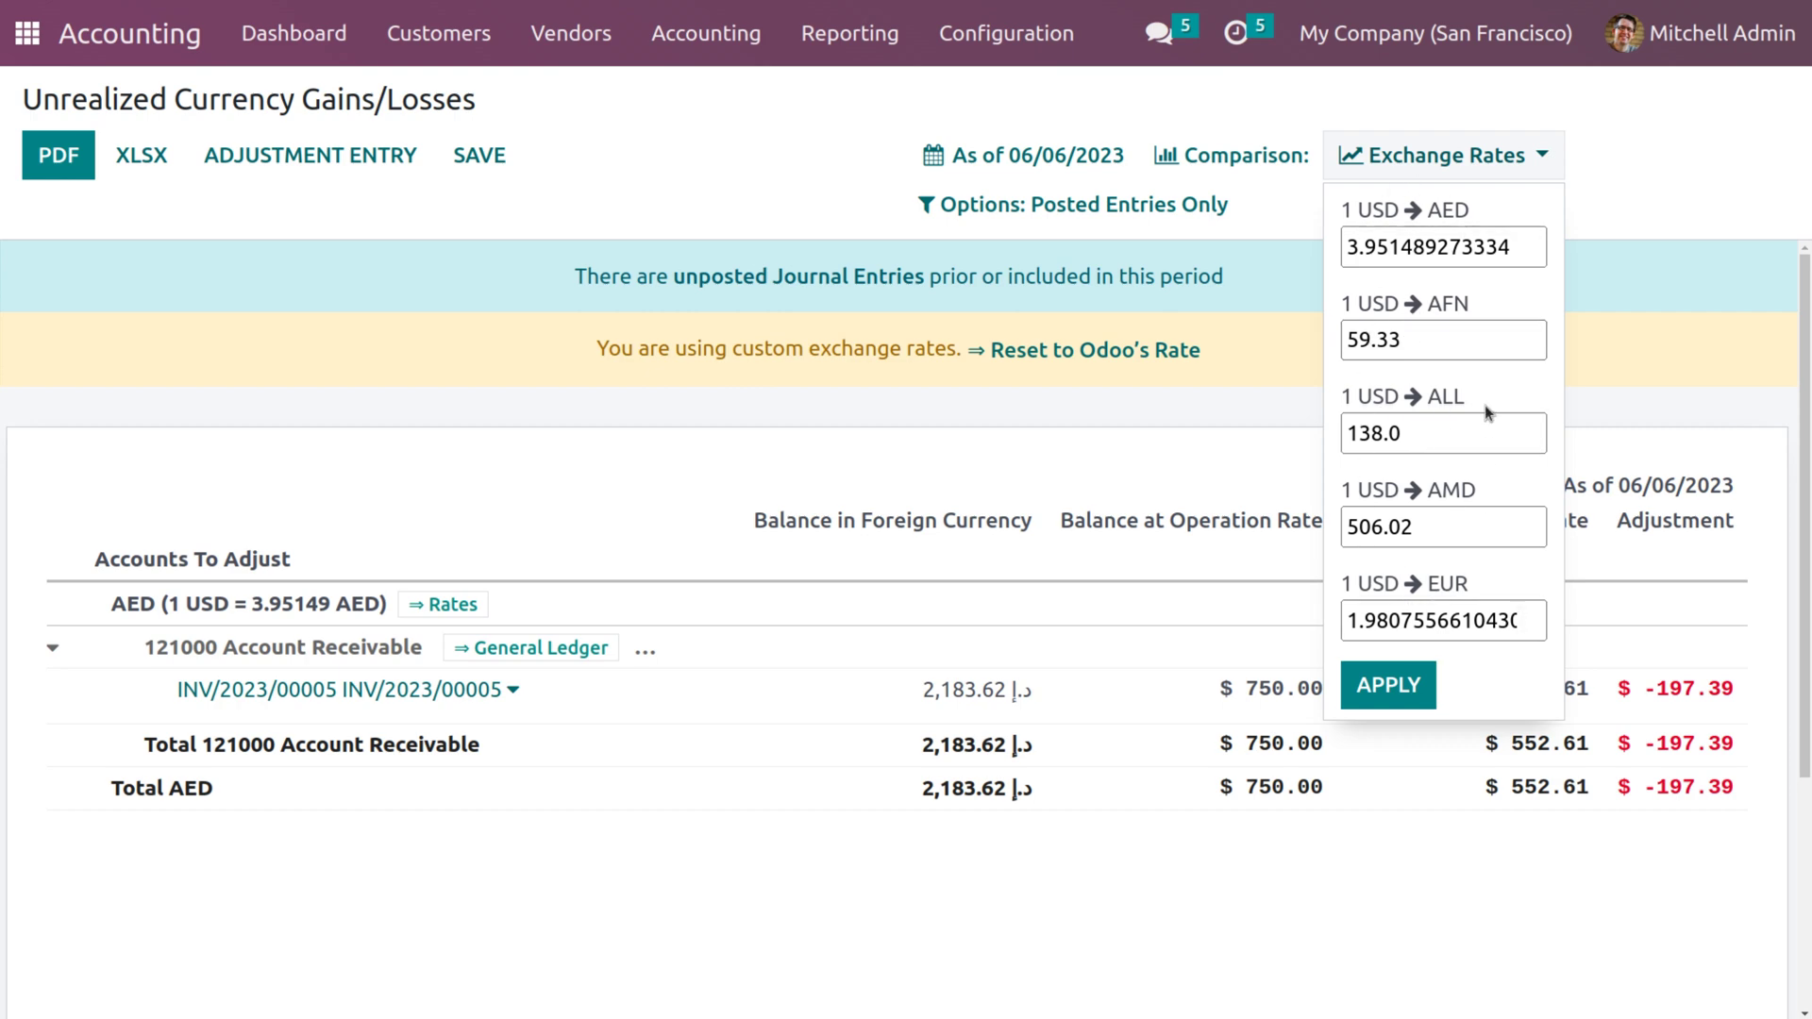
left_click(1635, 357)
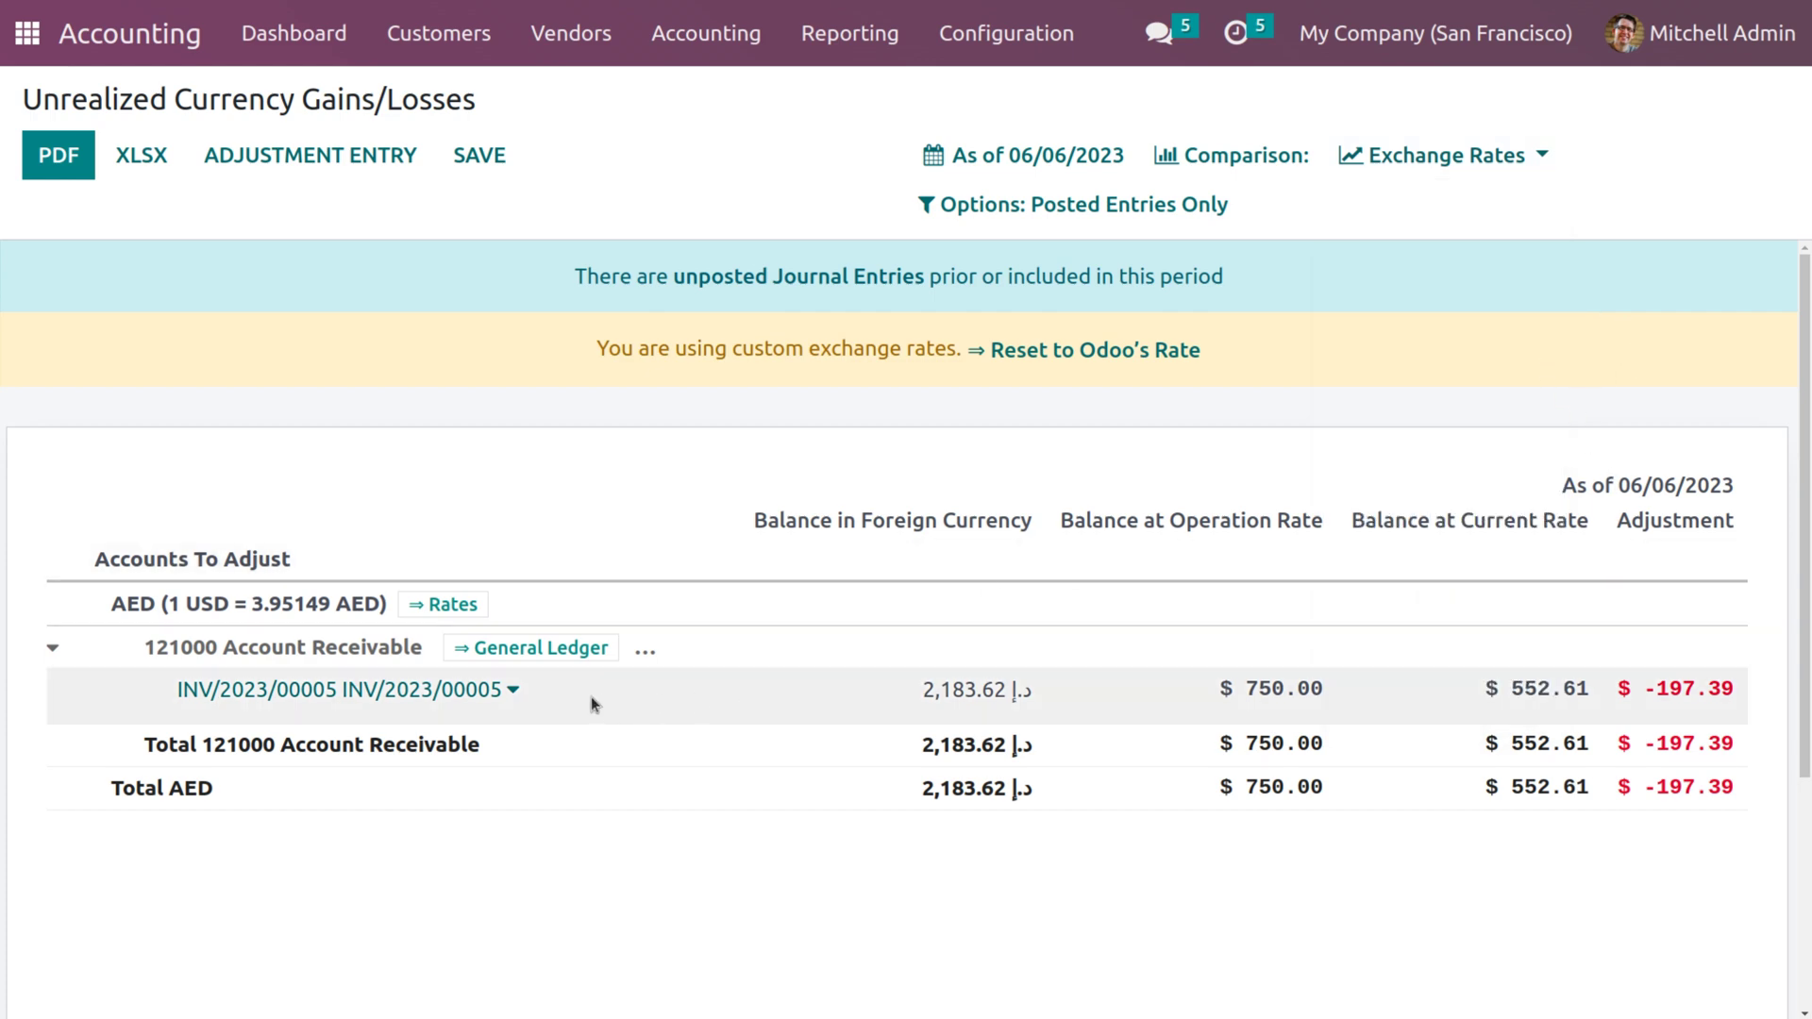
Step: Open INV/2023/00005 from its report line and register the full 2,183.62 AED bank payment
left_click(523, 694)
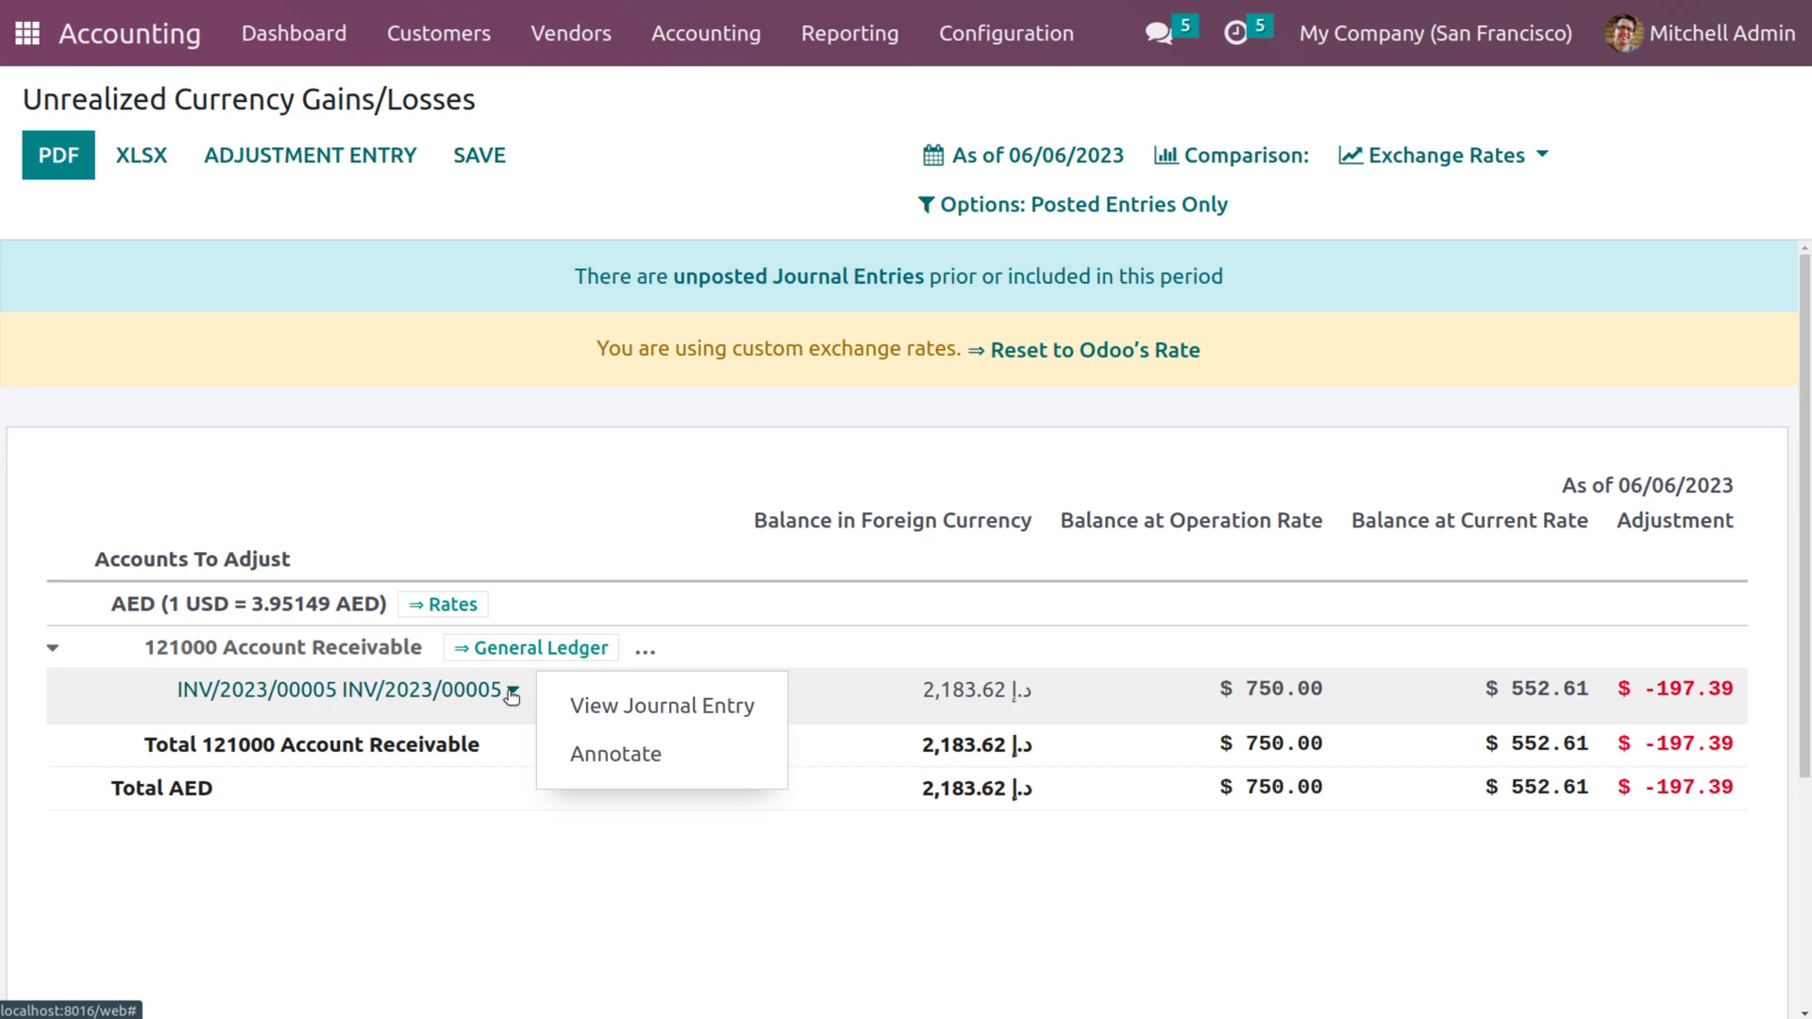
left_click(632, 709)
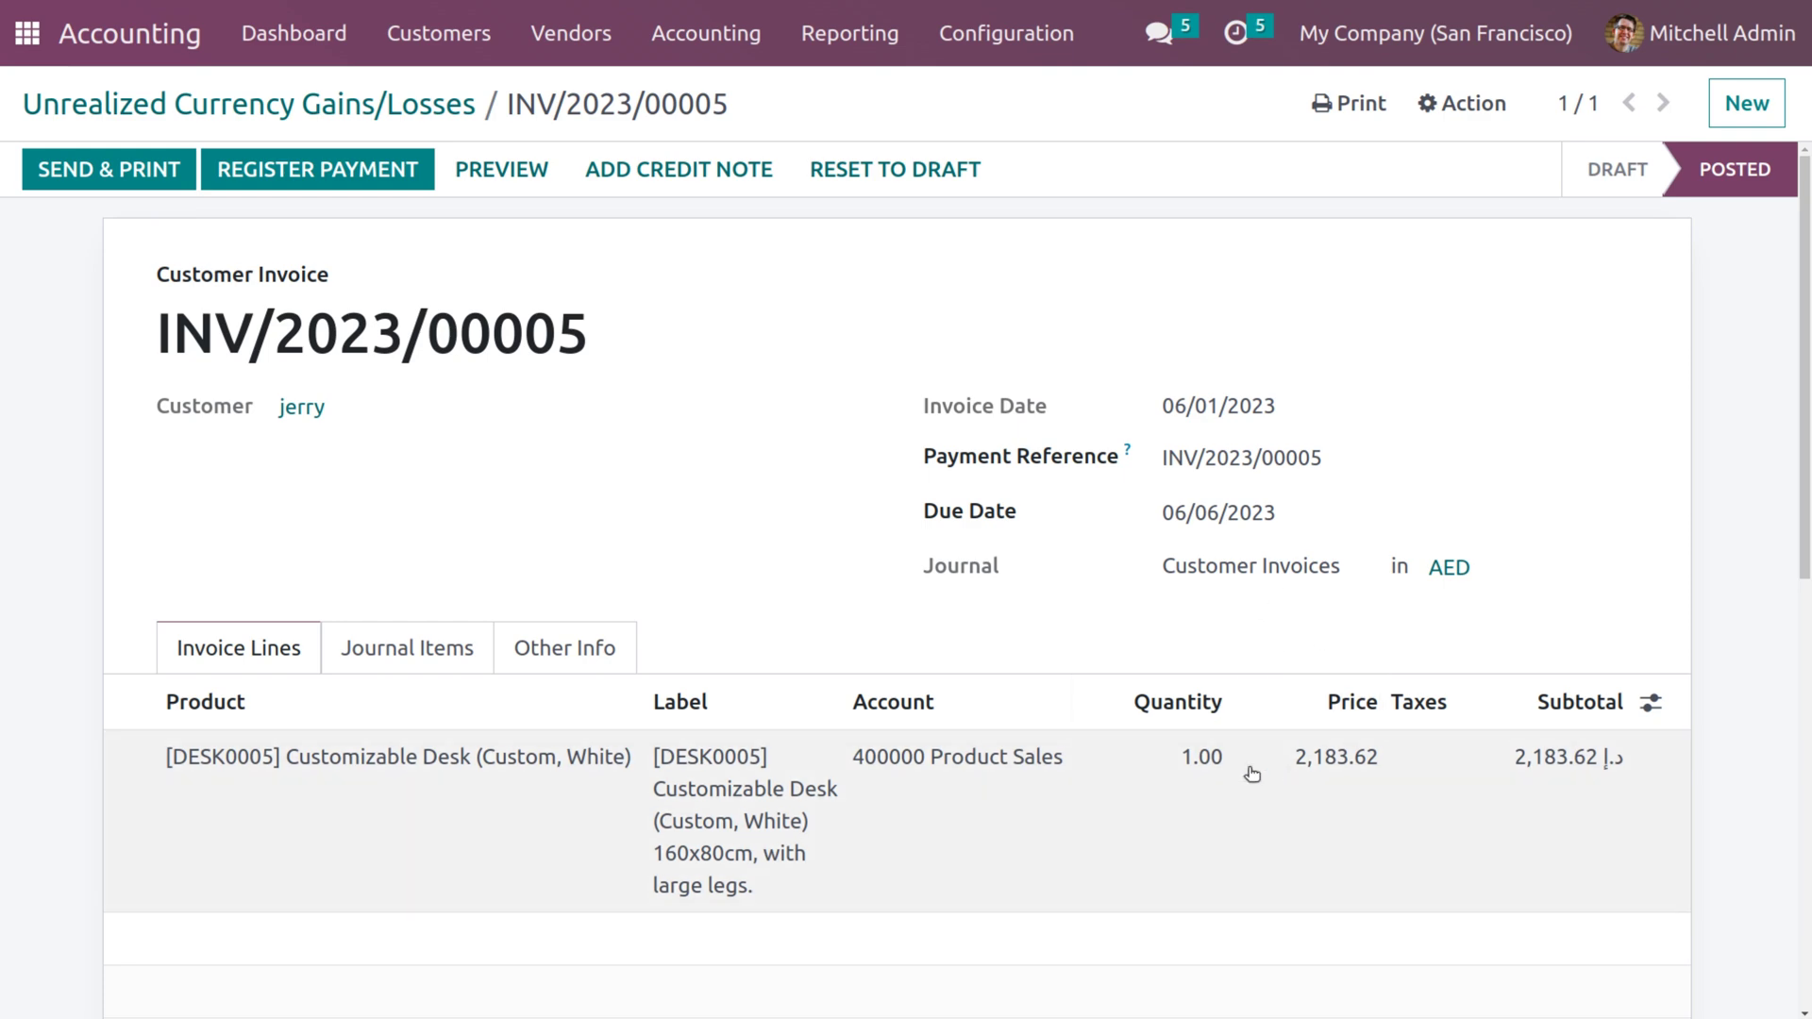
left_click(378, 184)
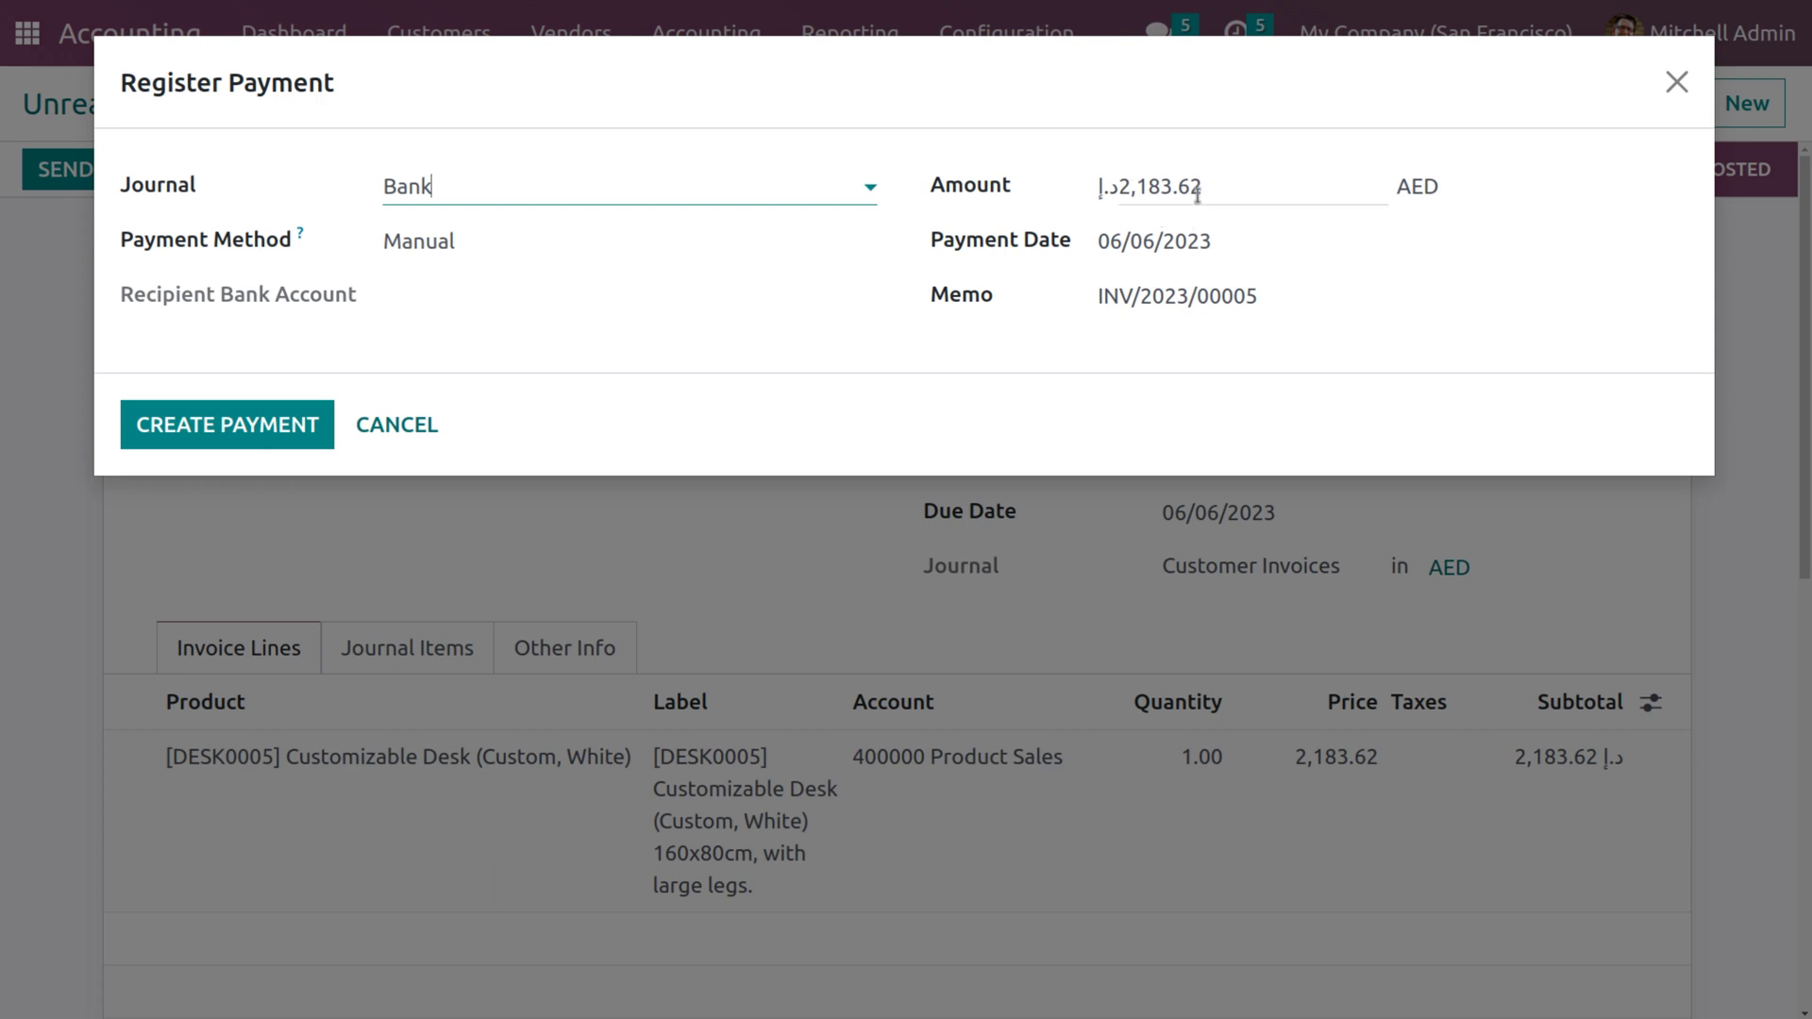
left_click(255, 432)
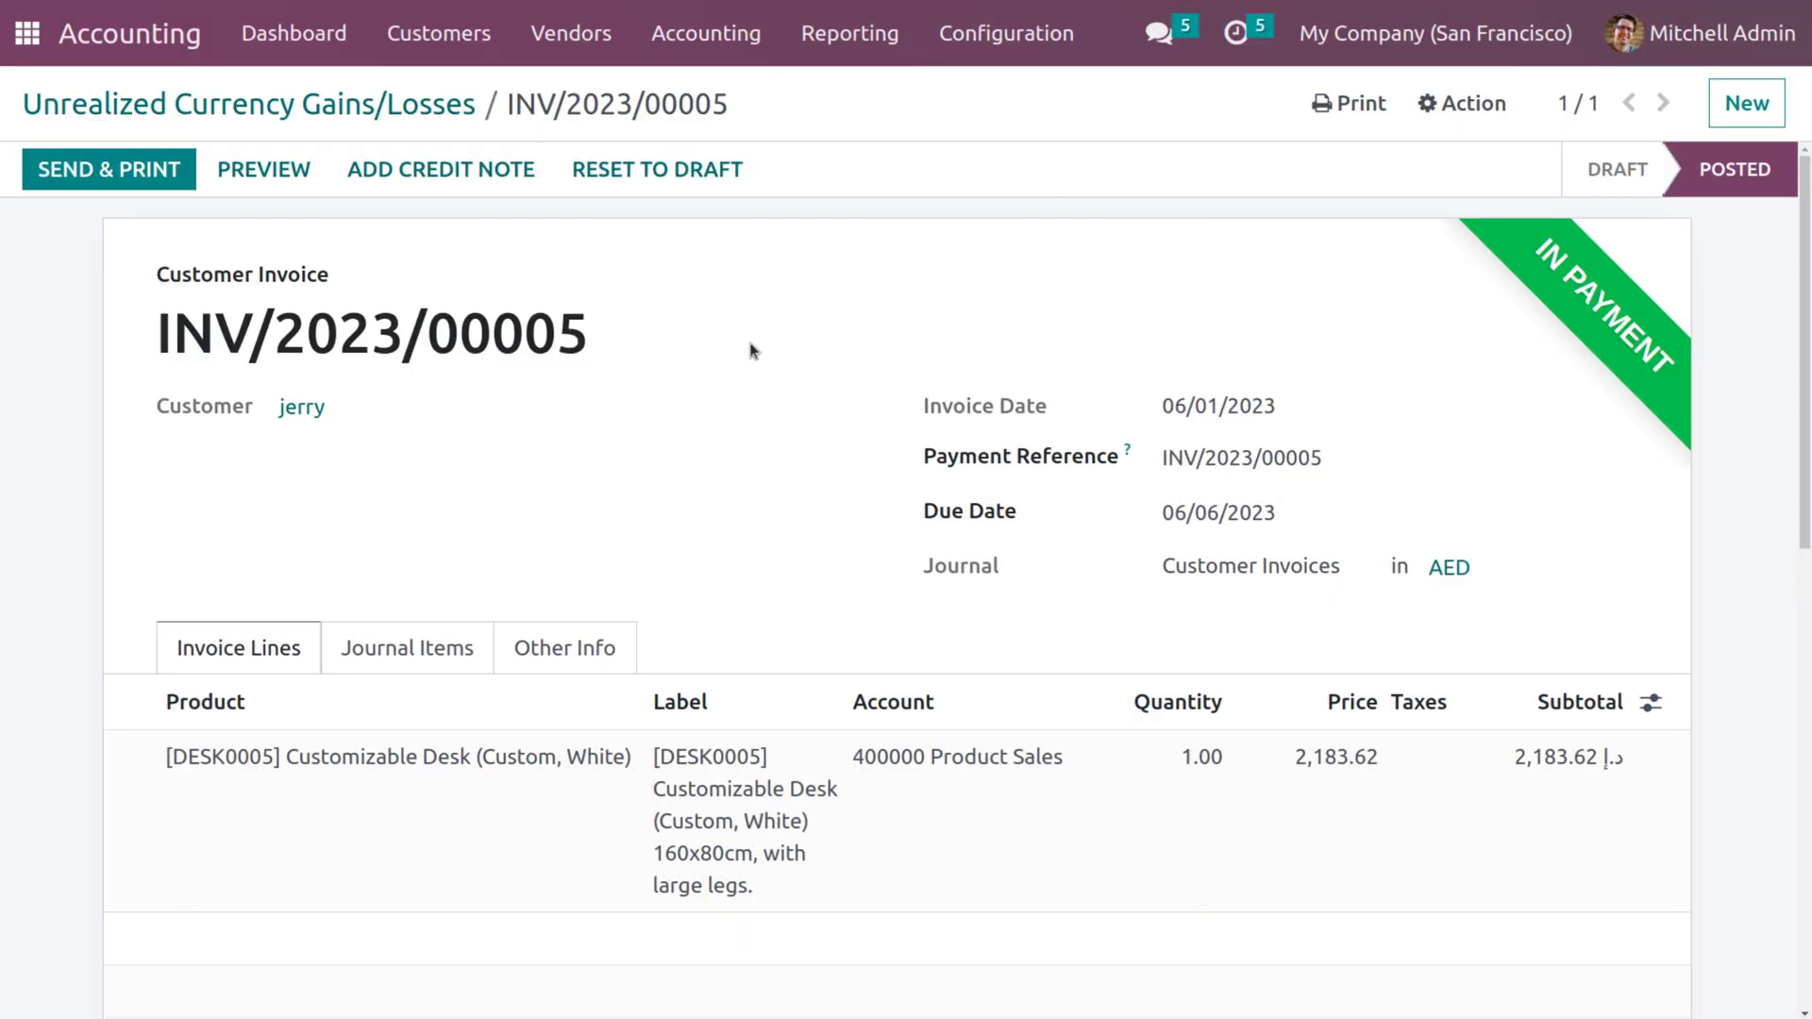
left_click(398, 109)
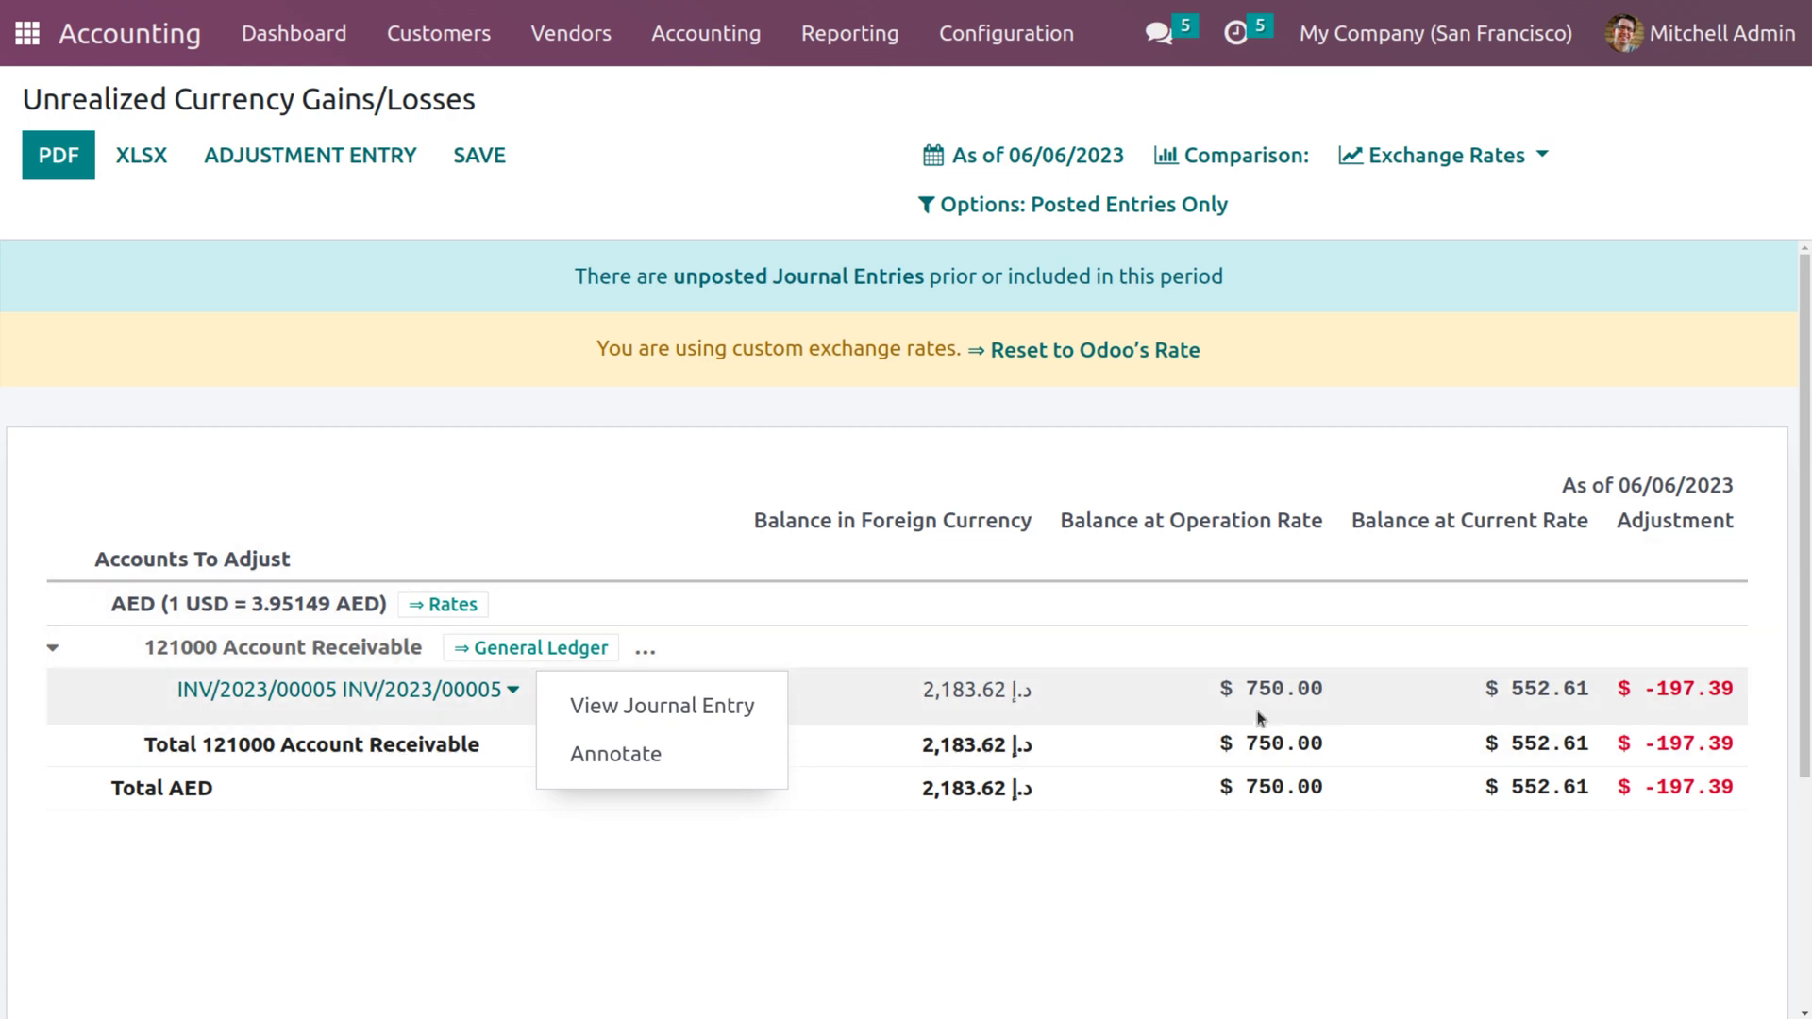
Step: Close the invoice line's action dropdown so the report shows INV/2023/00005's -197.39 loss
left_click(1198, 604)
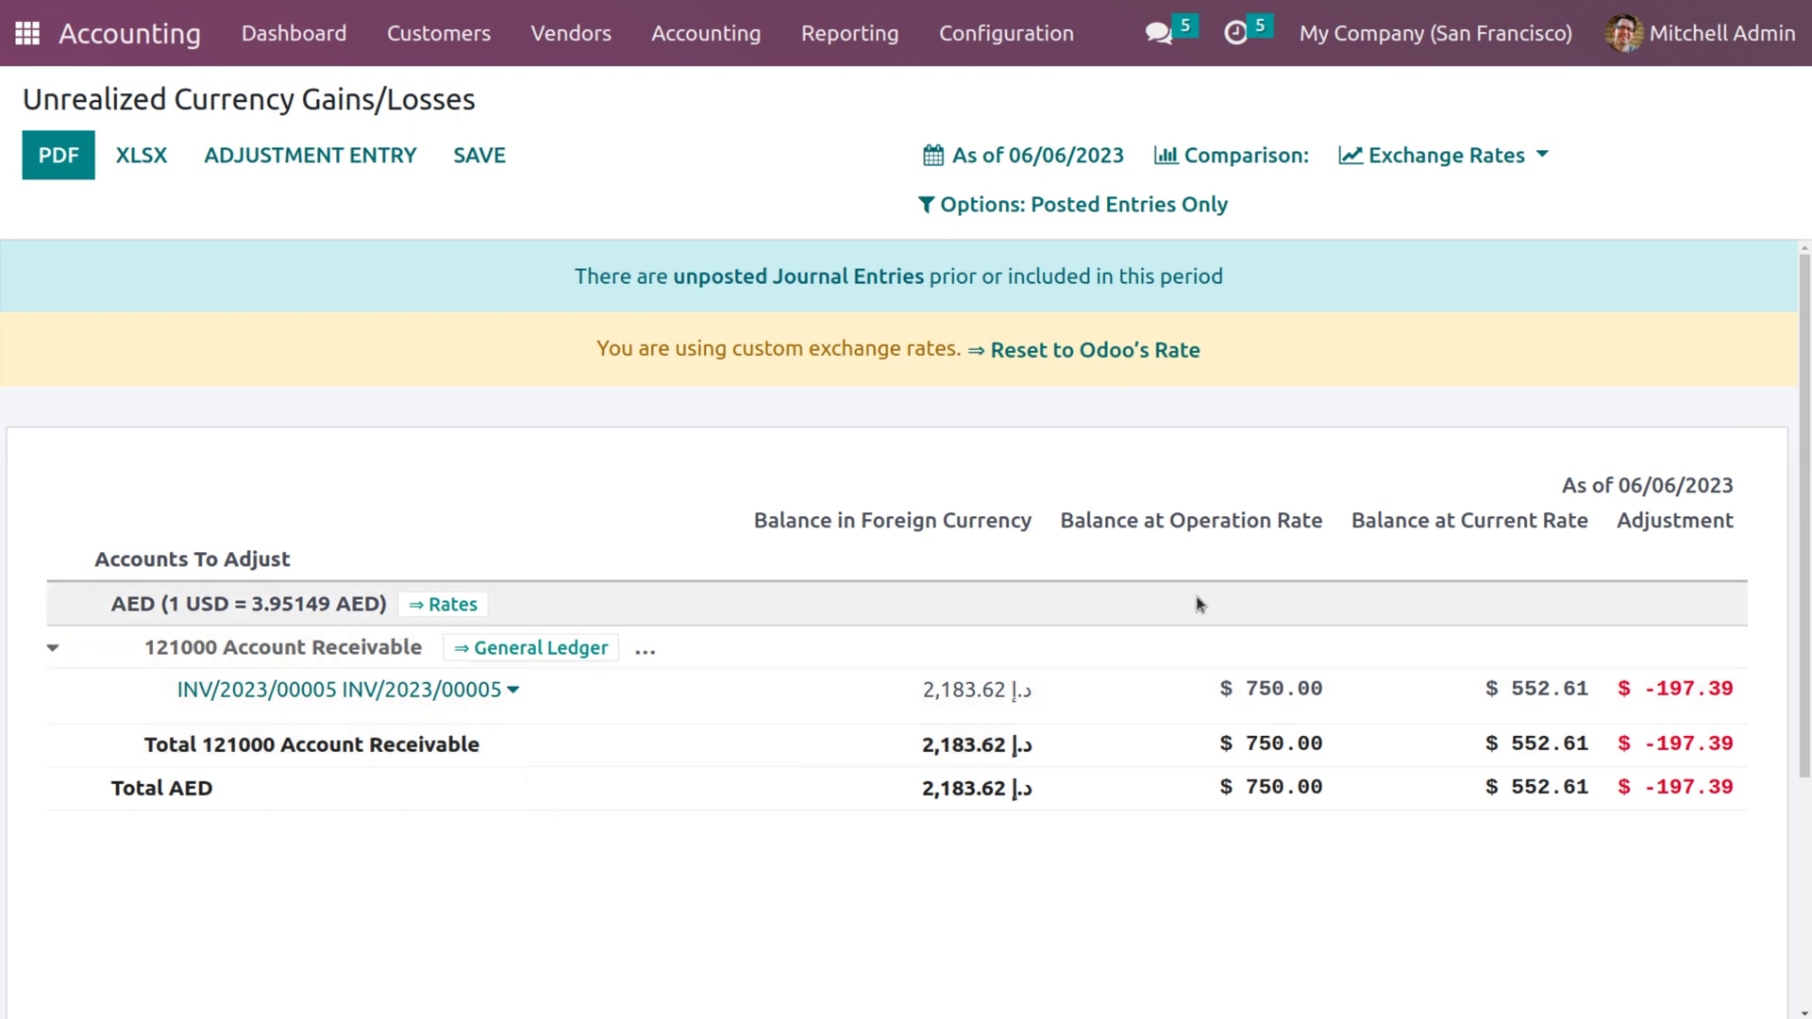